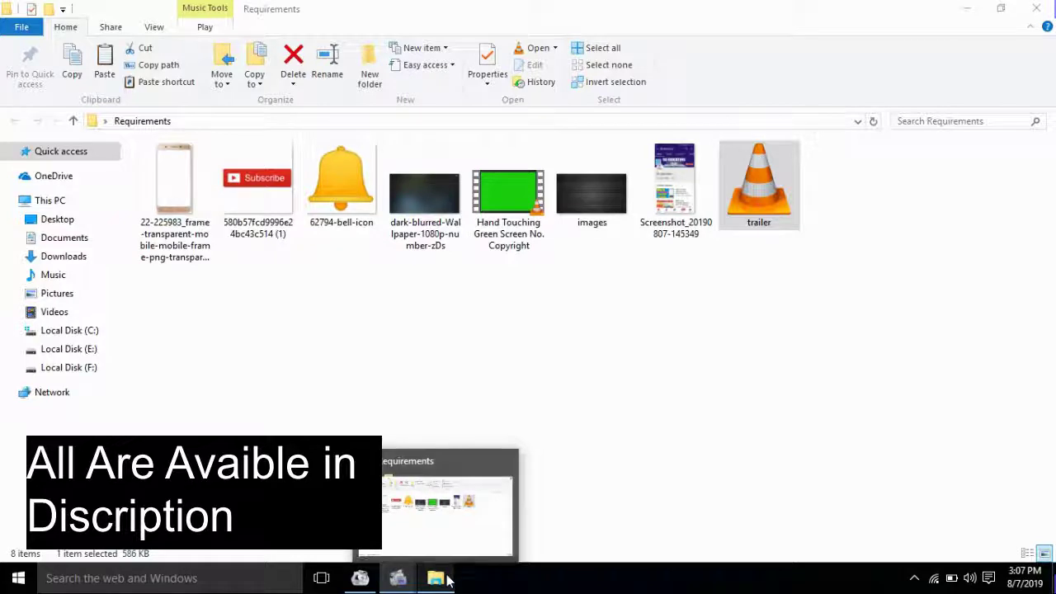
Close the Format Factory window and show the desktop.
click(356, 575)
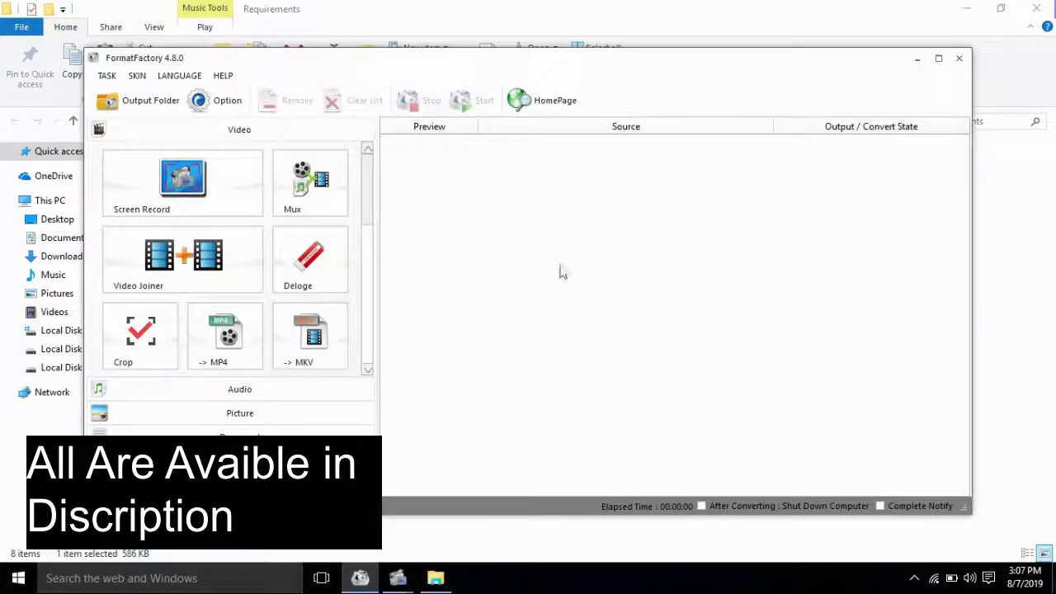
click(960, 64)
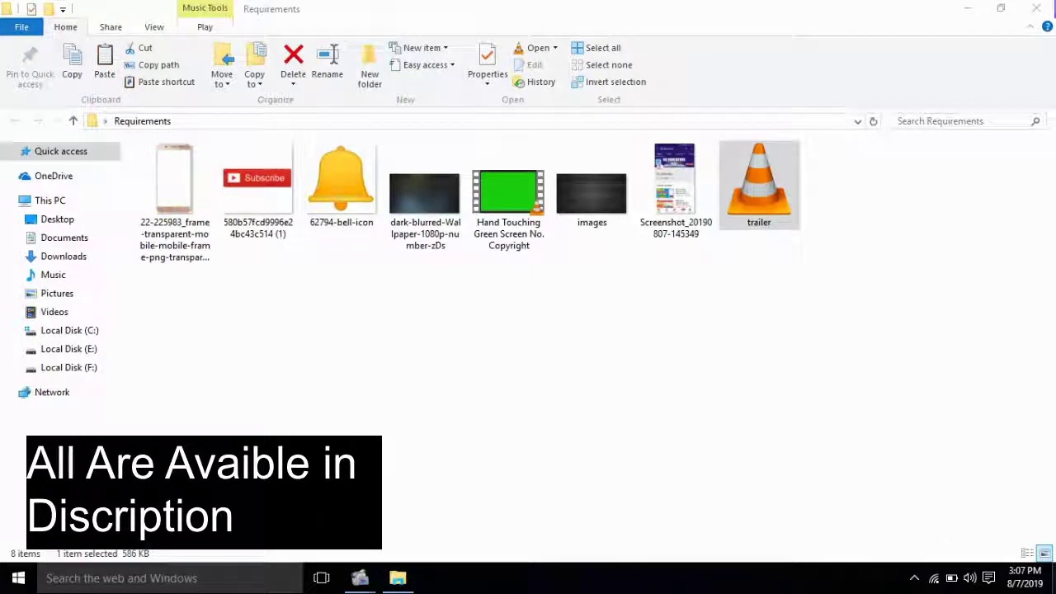
click(1053, 582)
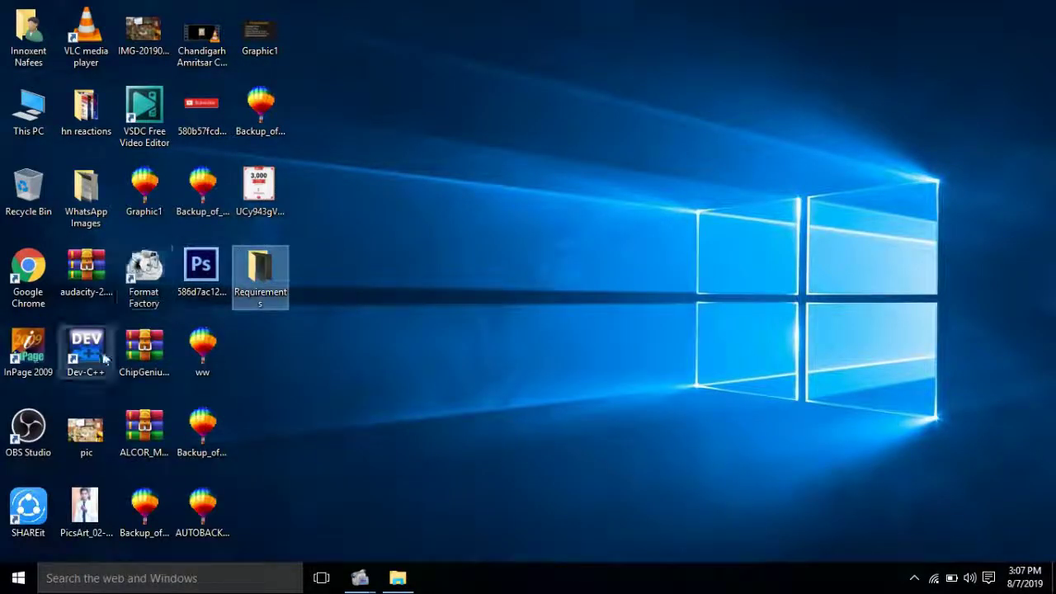
Launch VSDC Free Video Editor, dismiss the Pro offer and create a blank 1280x720, 30 fps project titled Project 1.
double_click(149, 113)
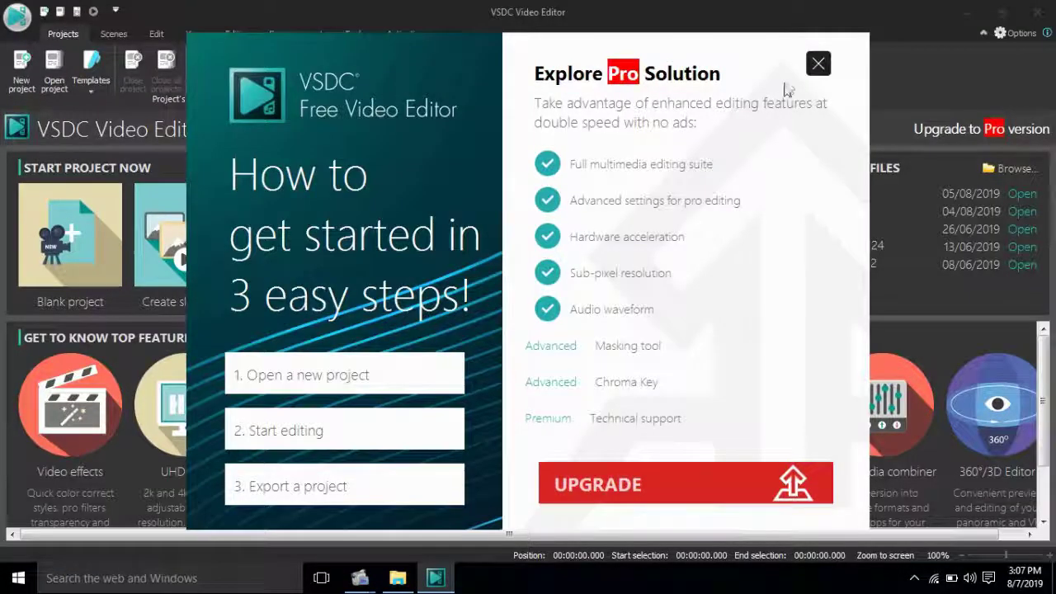
click(819, 62)
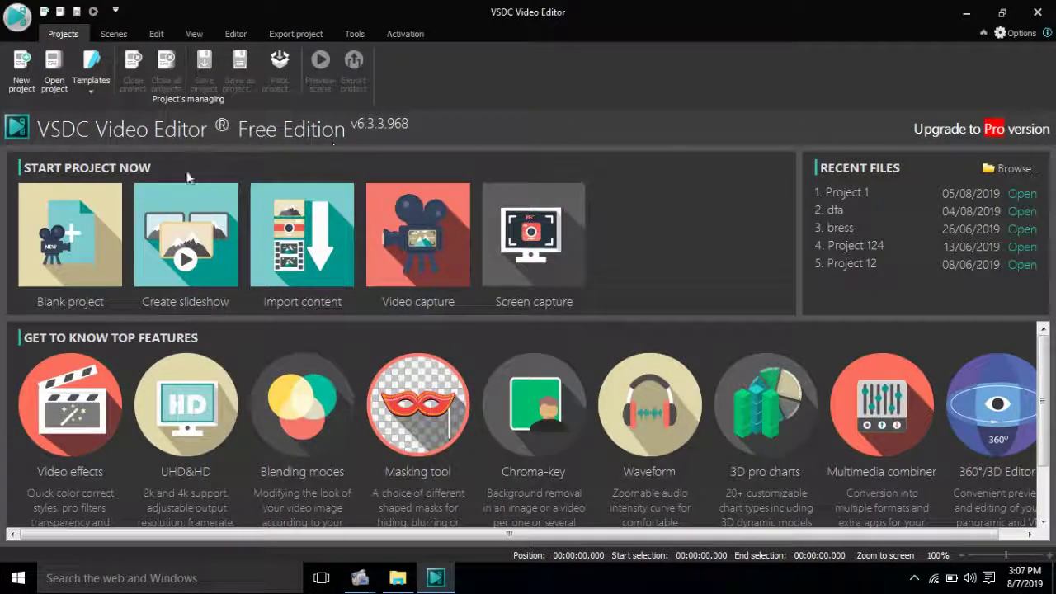
click(93, 219)
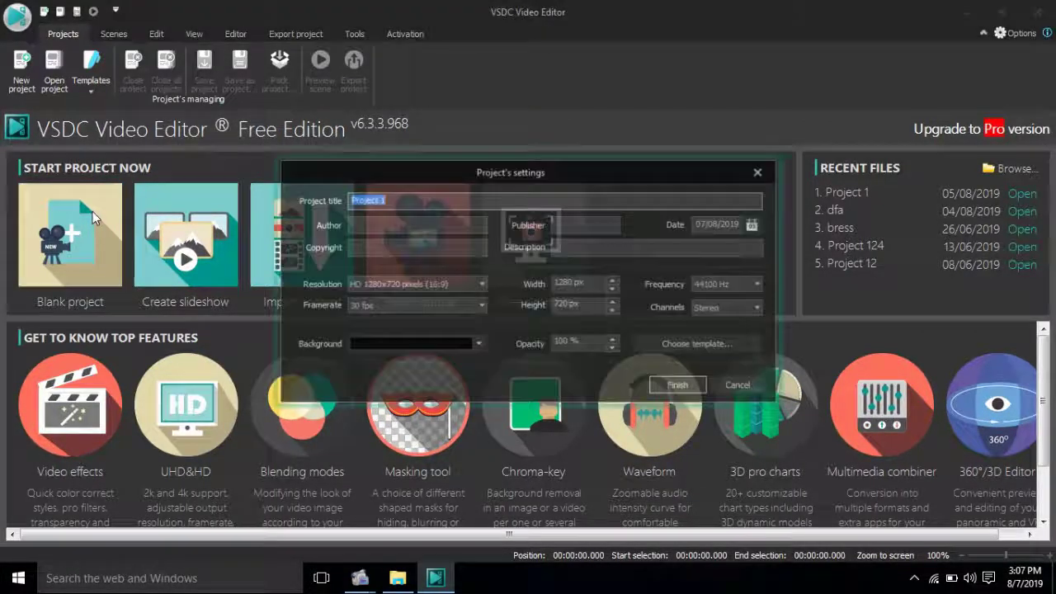
click(677, 387)
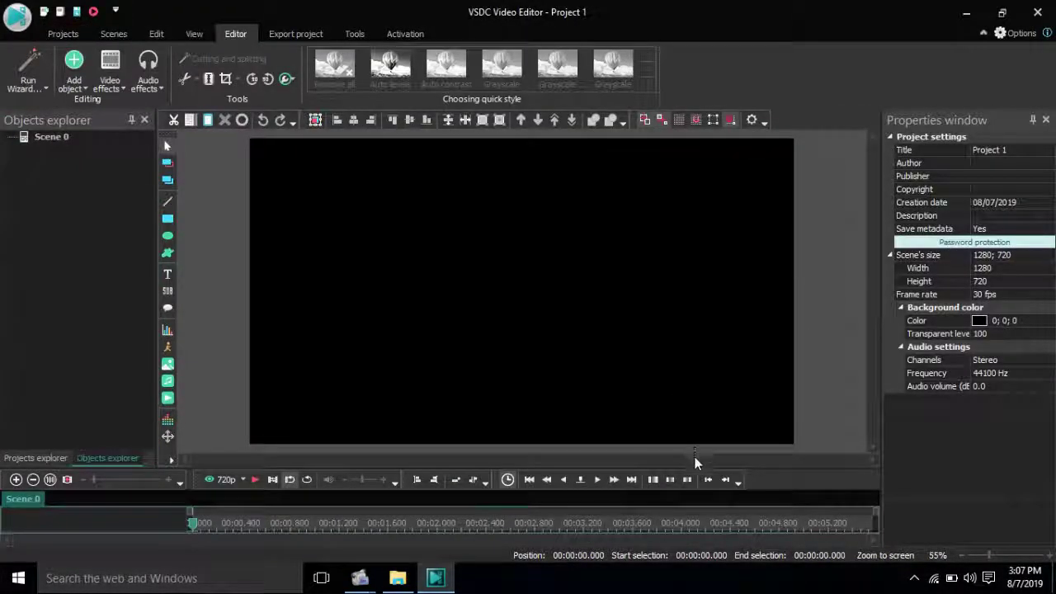
Add the dark-blurred wallpaper image from the Requirements folder to the scene as the full-frame background.
drag(689, 466, 695, 367)
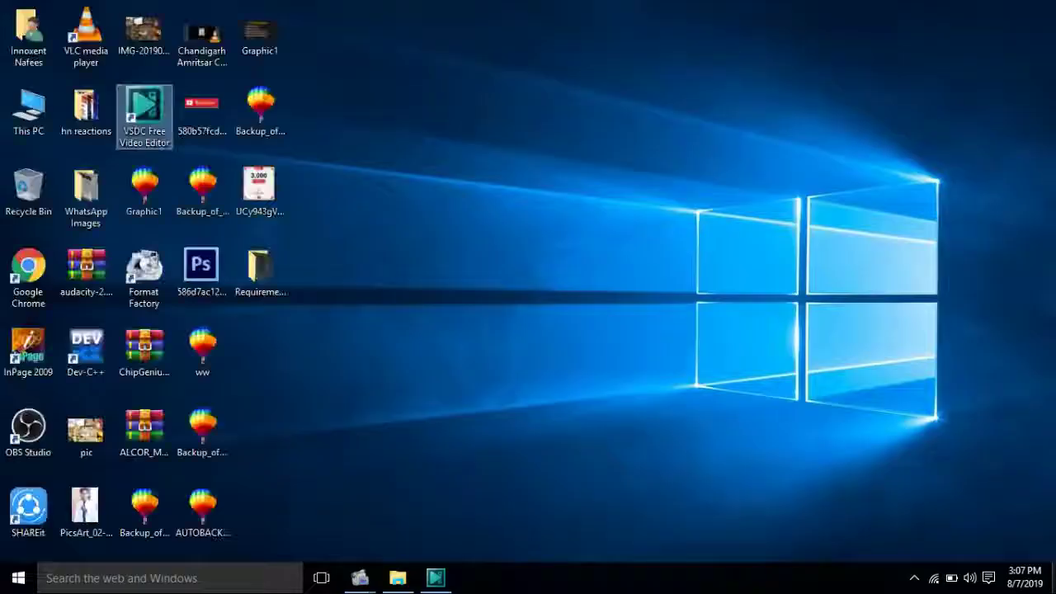
click(398, 581)
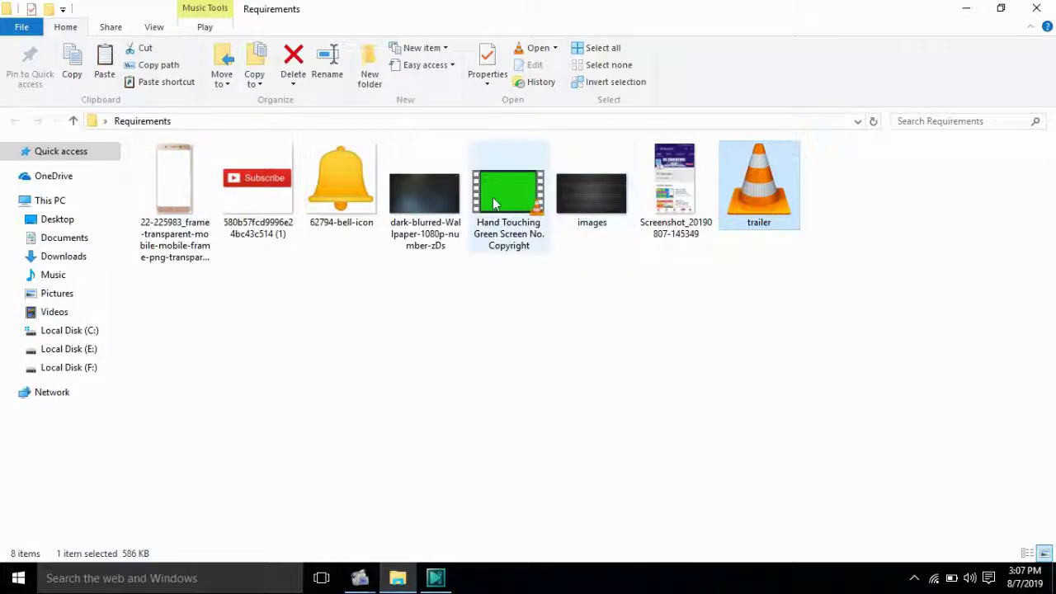
drag(448, 201, 473, 275)
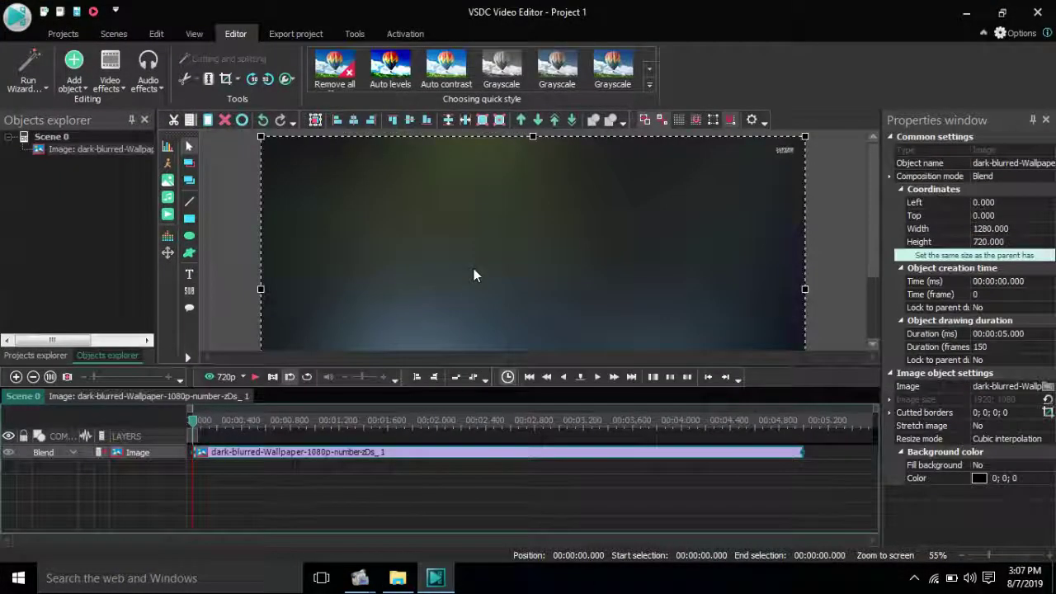
click(885, 554)
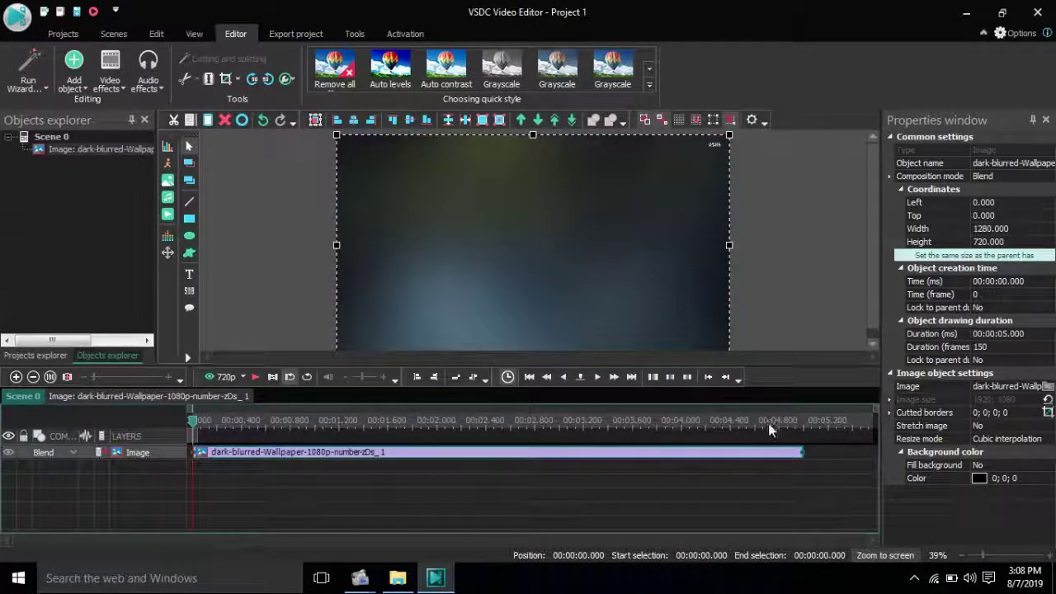
Set the background image's drawing duration to 00:00:15.000.
click(1012, 333)
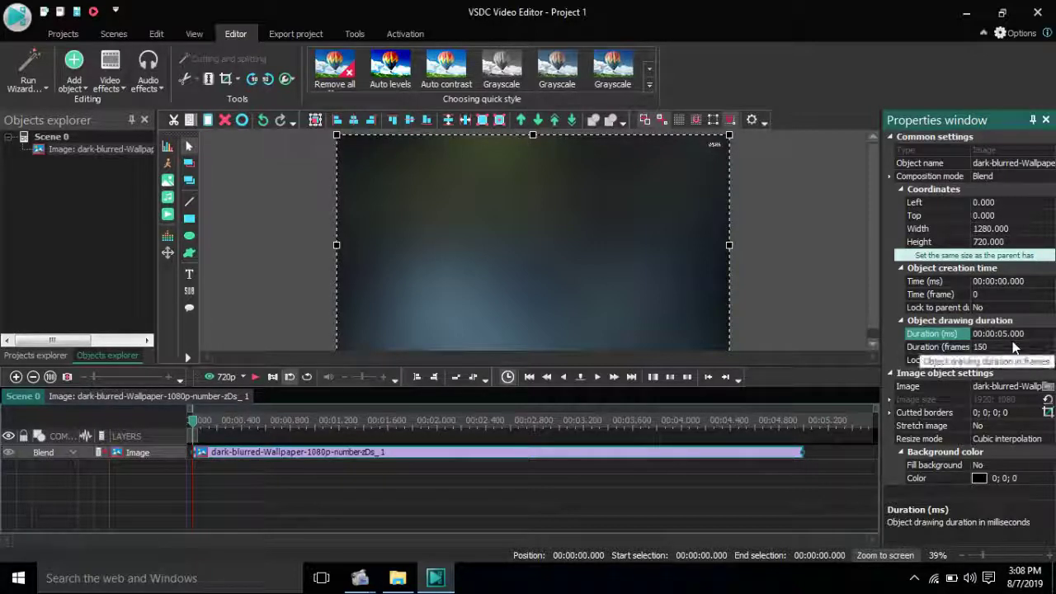
click(1000, 333)
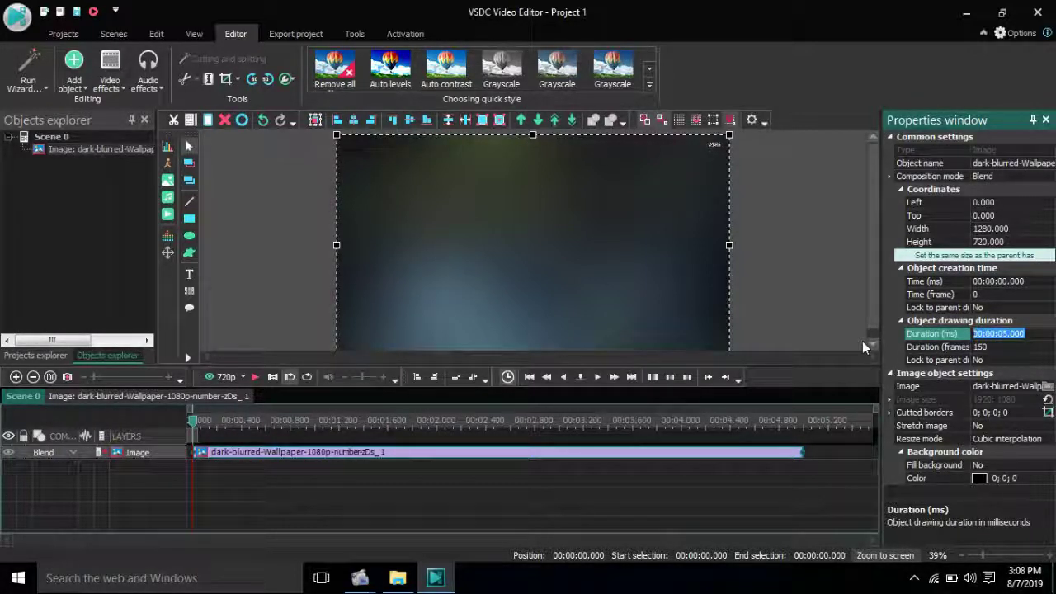
key(BackSpace)
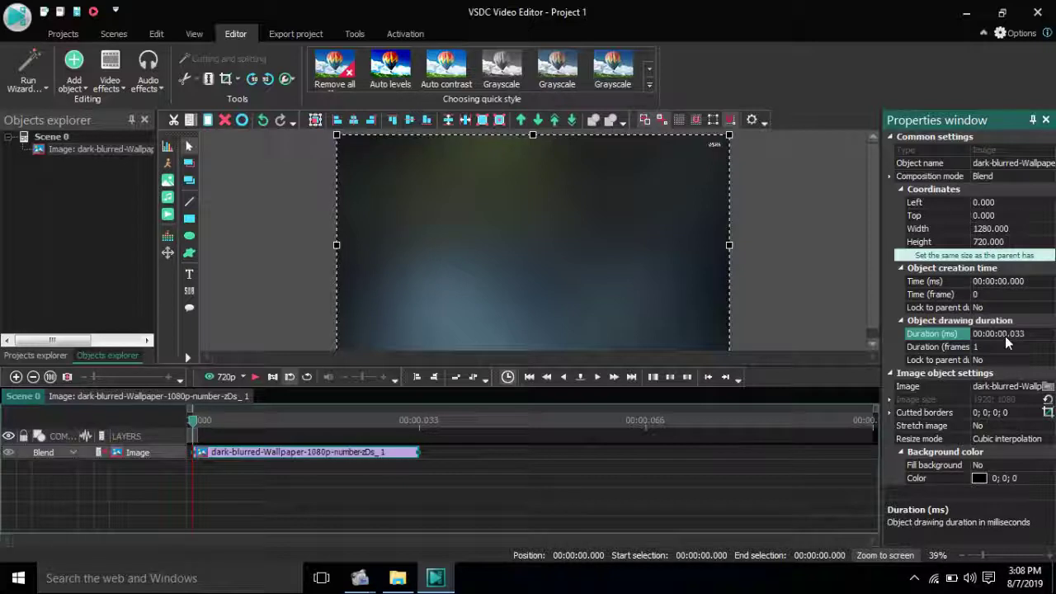
click(1007, 335)
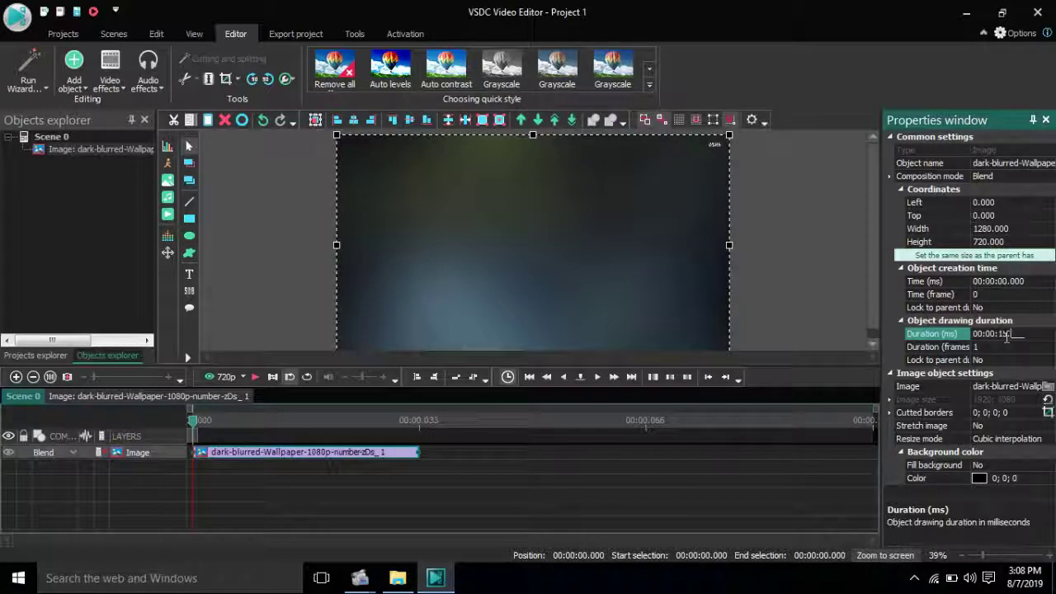
key(Return)
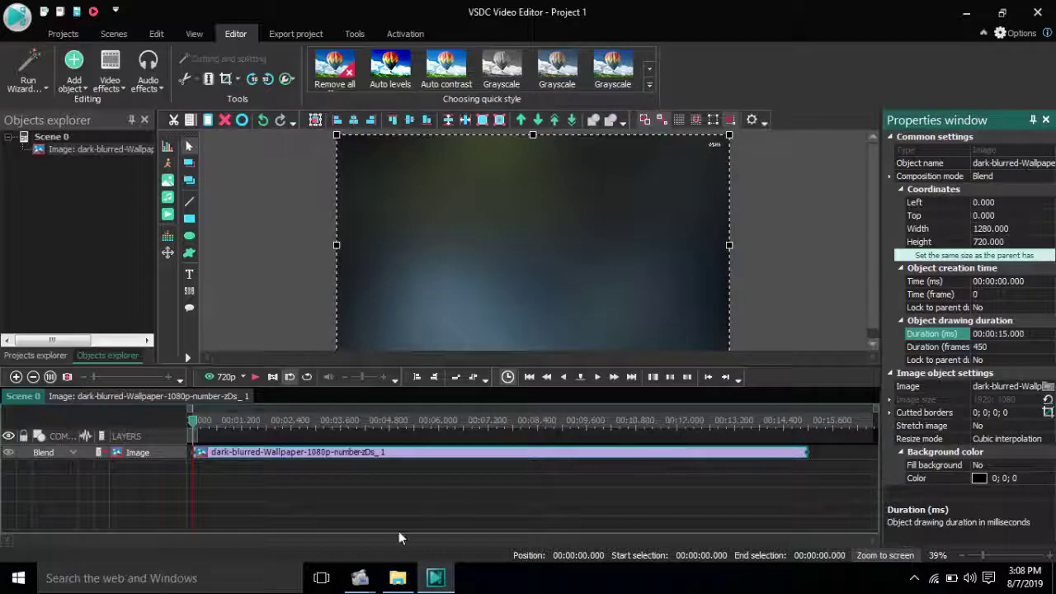
Add the transparent mobile frame image from the Requirements folder to the scene and bring it to the front.
click(394, 578)
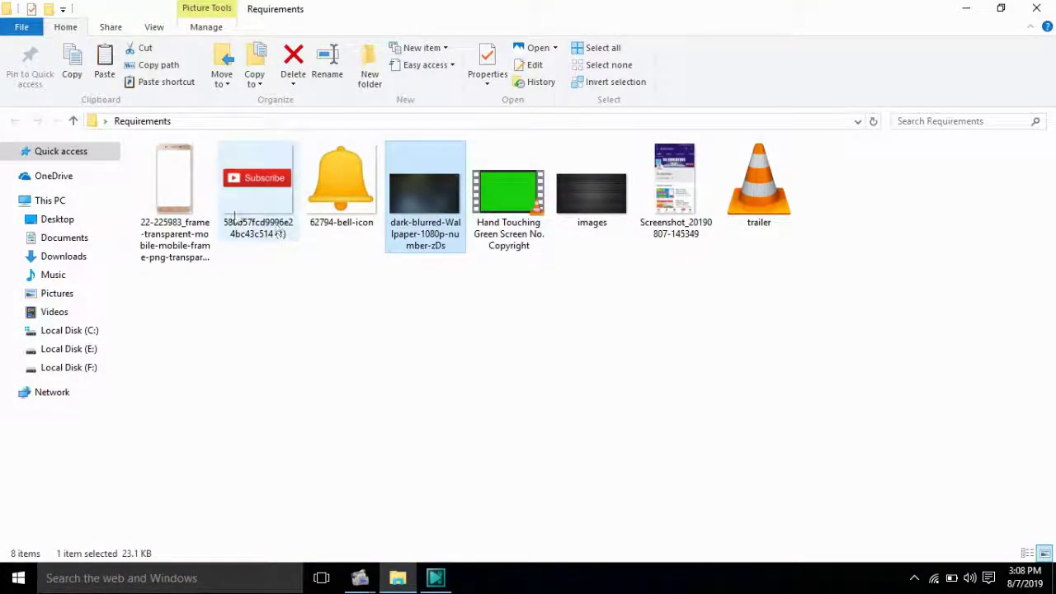
drag(196, 207, 447, 578)
right_click(445, 578)
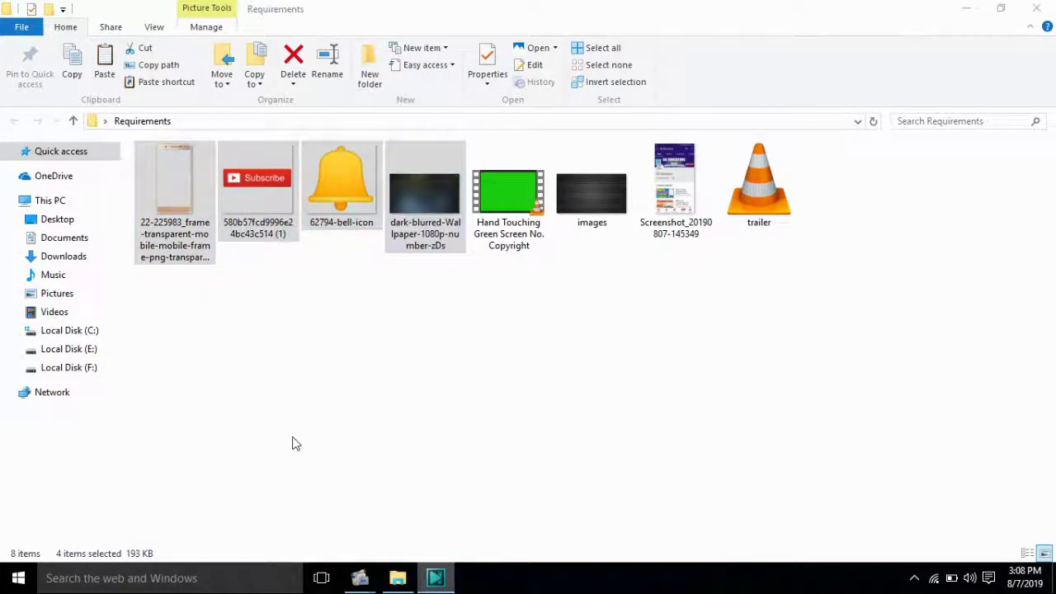
click(196, 334)
drag(195, 214, 531, 236)
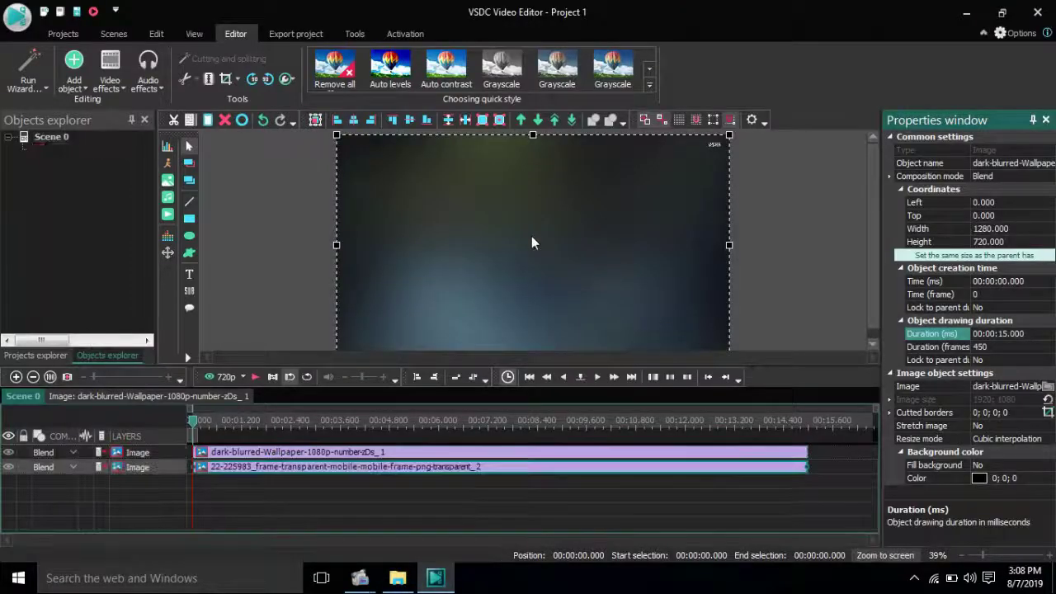
click(552, 121)
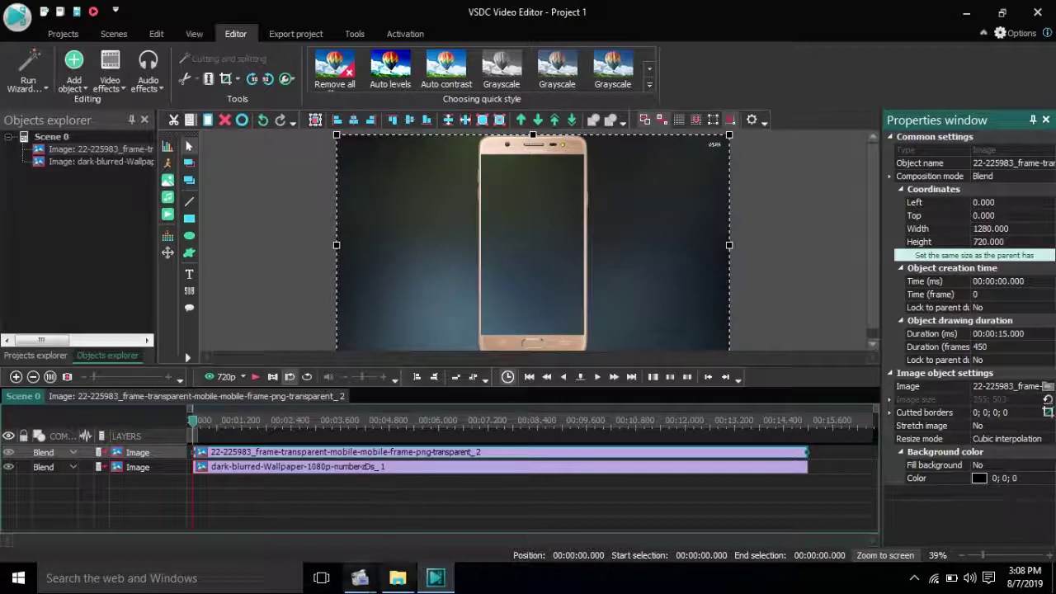
click(363, 579)
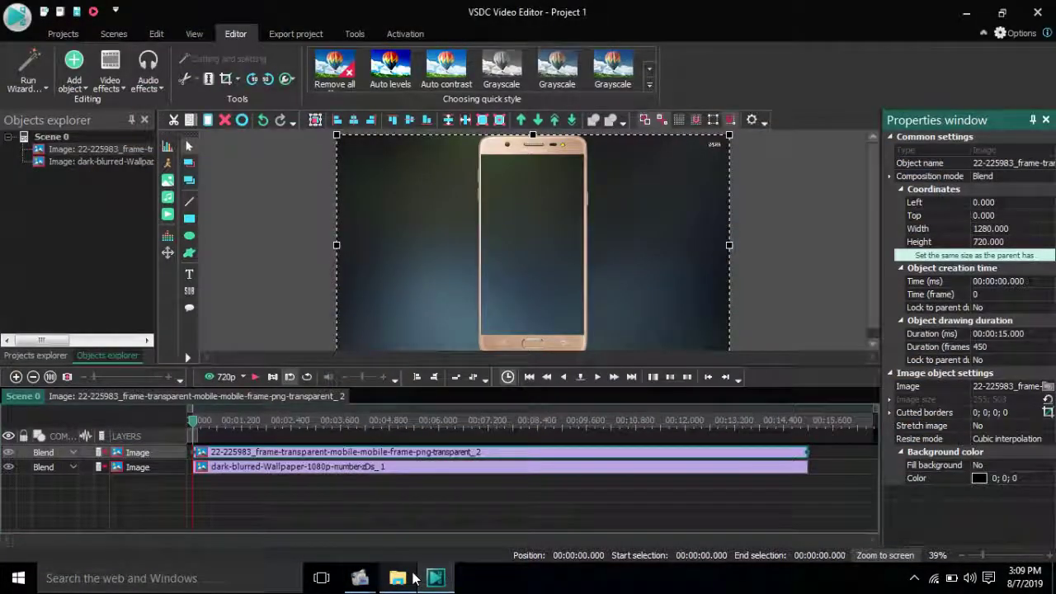
click(408, 578)
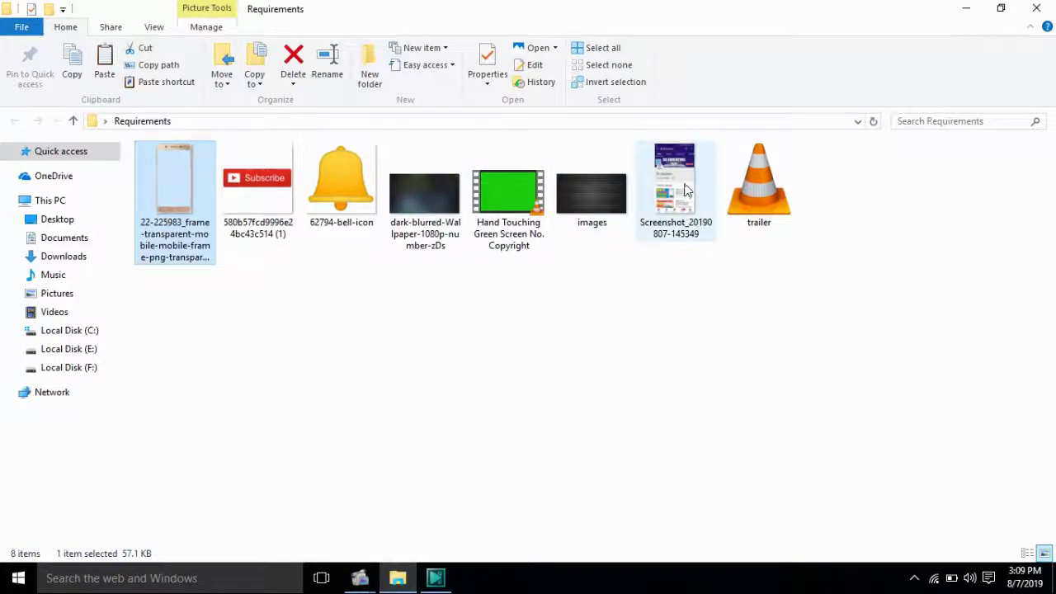
drag(668, 194, 554, 281)
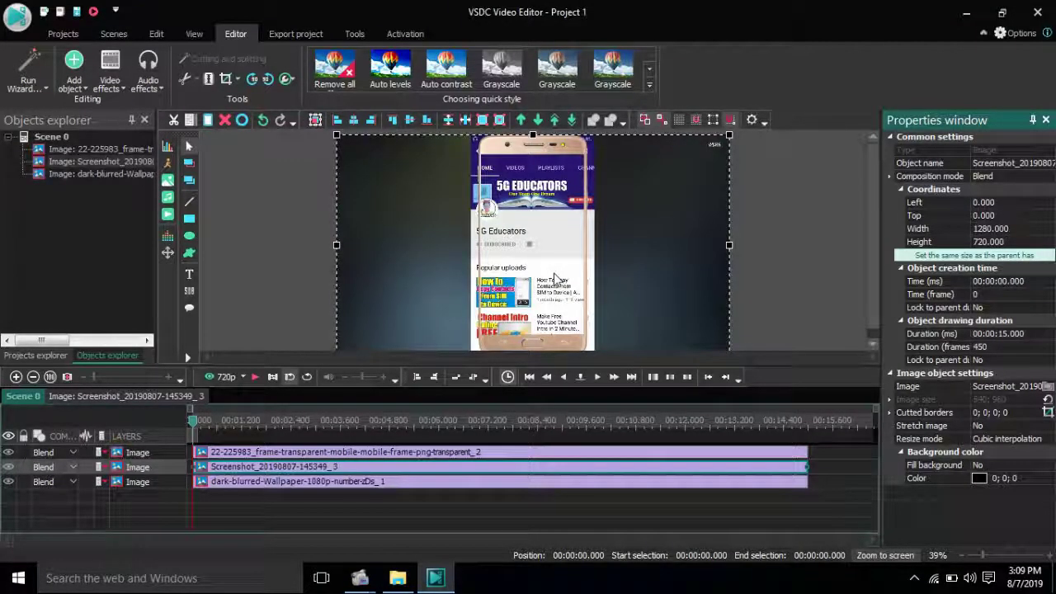
click(554, 120)
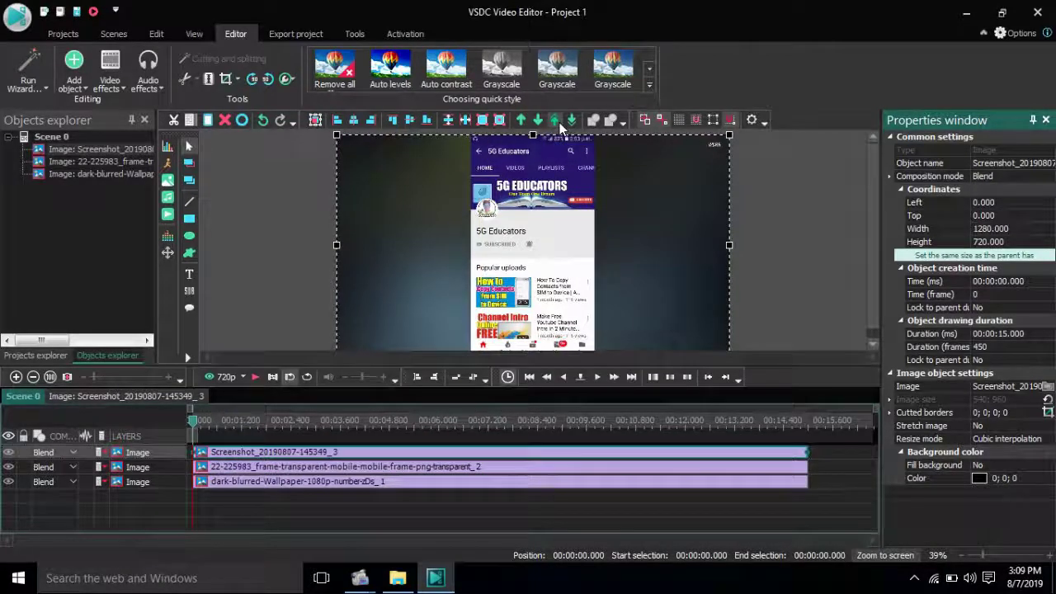
Resize the channel screenshot to about 1170 by 599 and position it over the phone frame's display area.
drag(336, 135, 358, 161)
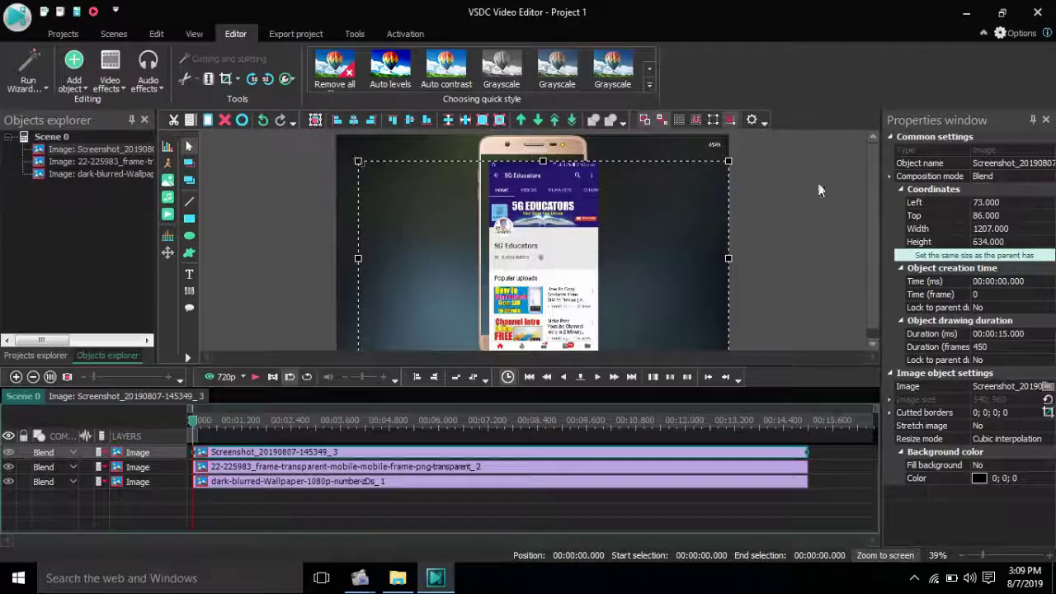
drag(852, 363, 852, 466)
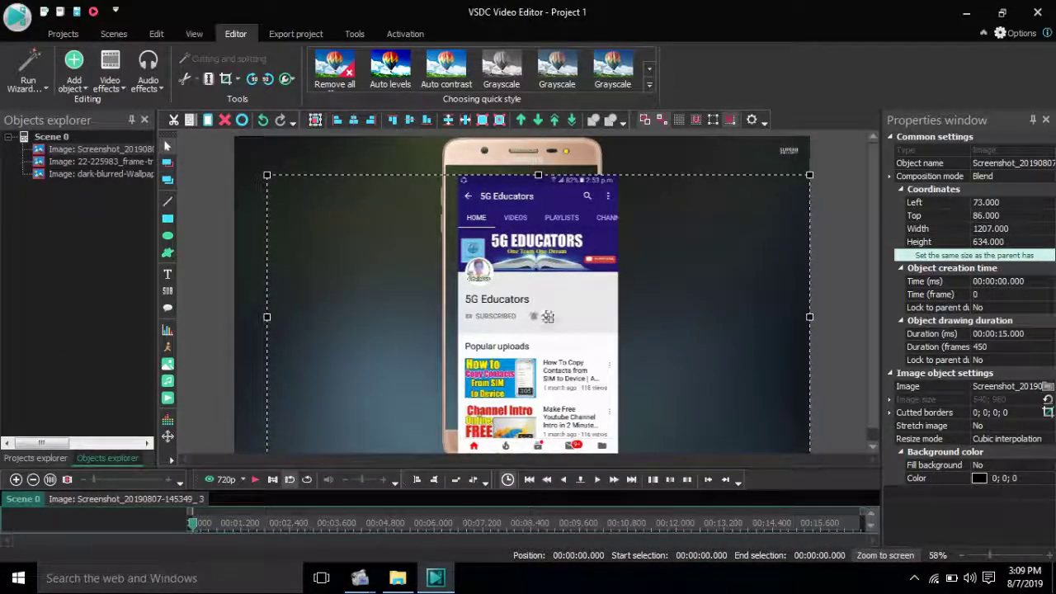
drag(547, 317, 535, 307)
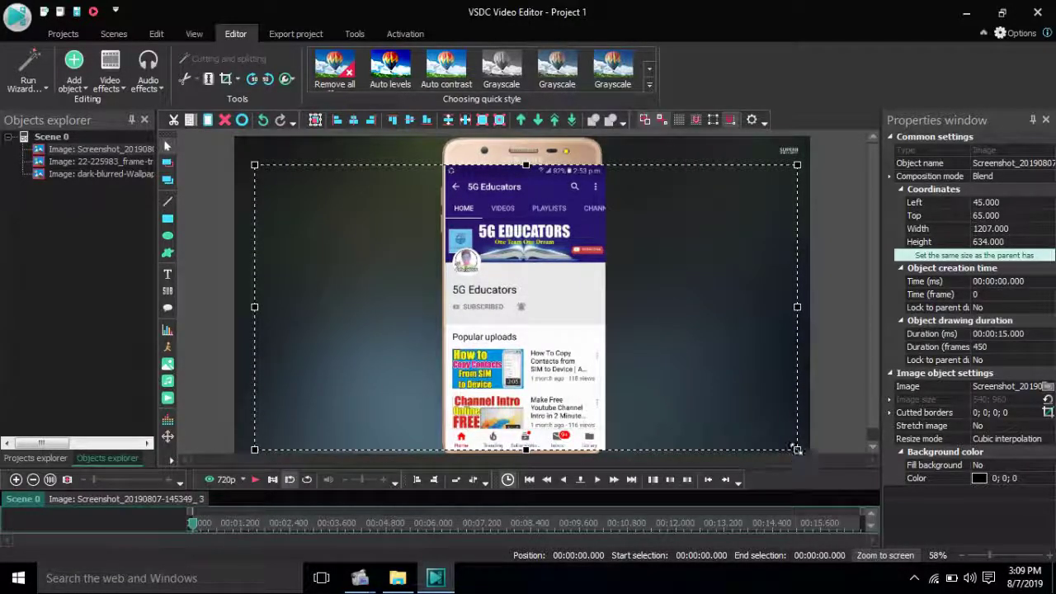
mouse_move(797, 449)
mouse_down()
mouse_move(772, 443)
mouse_move(784, 444)
mouse_up()
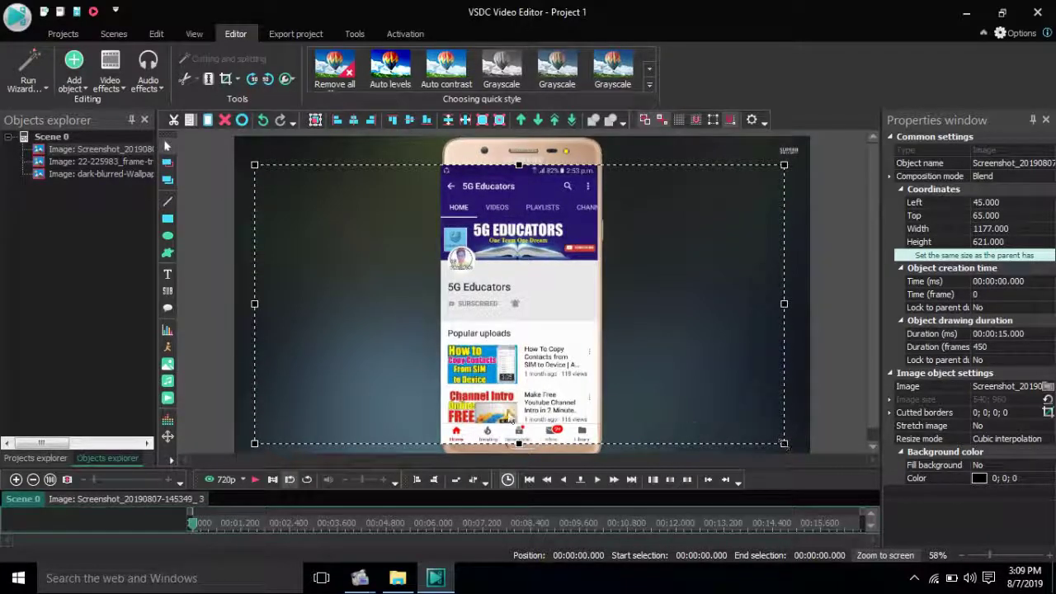
drag(506, 416, 511, 394)
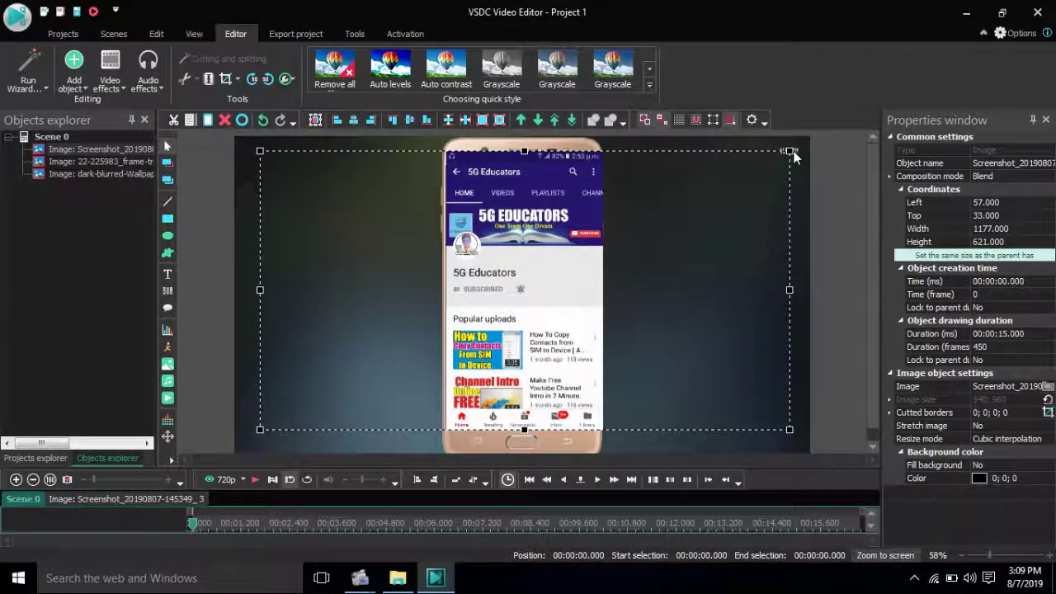
drag(790, 151, 786, 161)
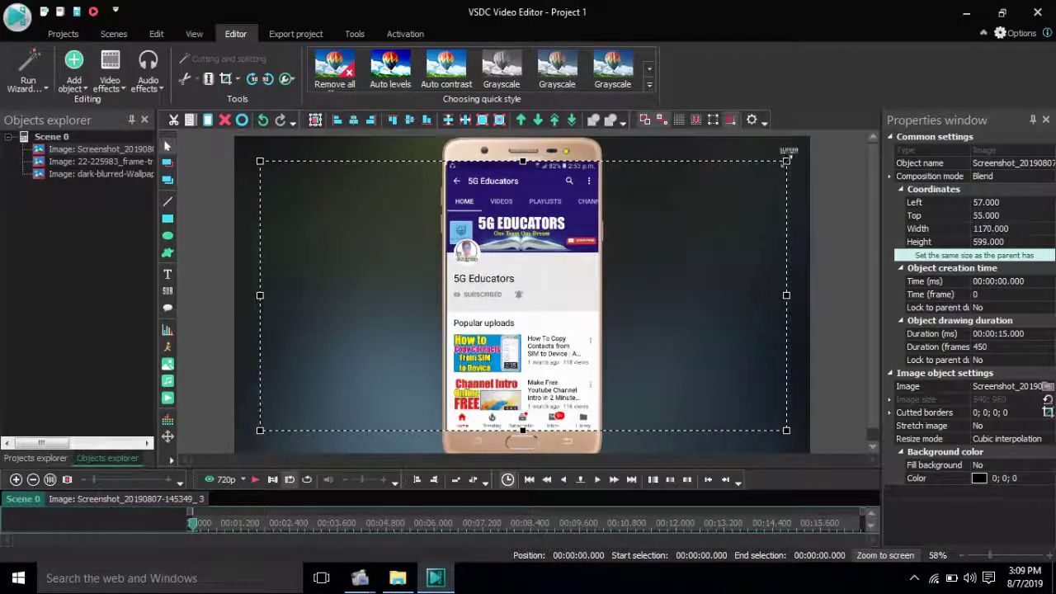
drag(504, 281, 502, 280)
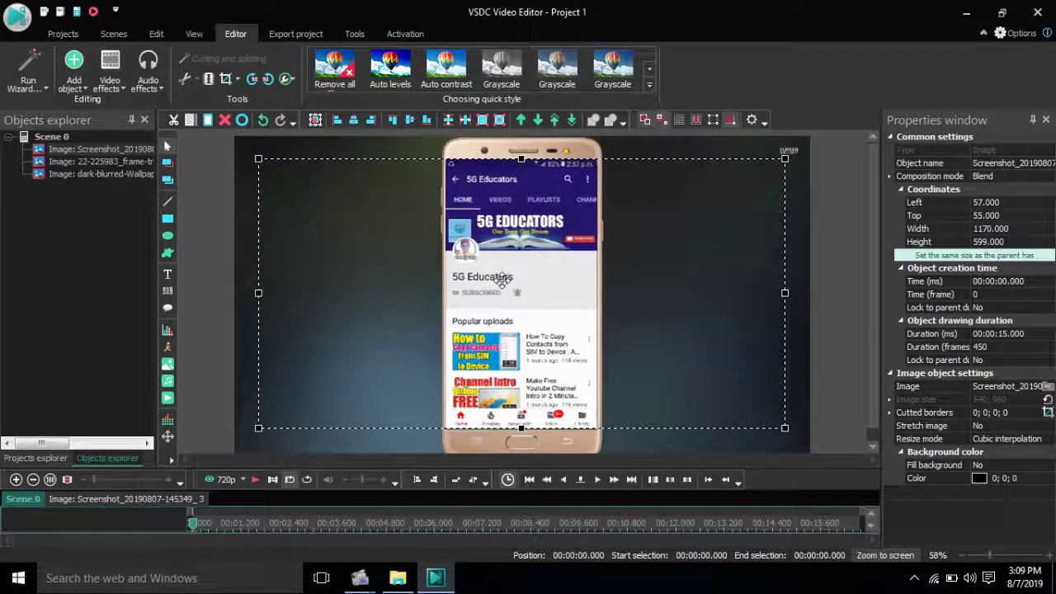
Bring the mobile frame image in front of the screenshot and enlarge the timeline area to show all layers.
click(567, 157)
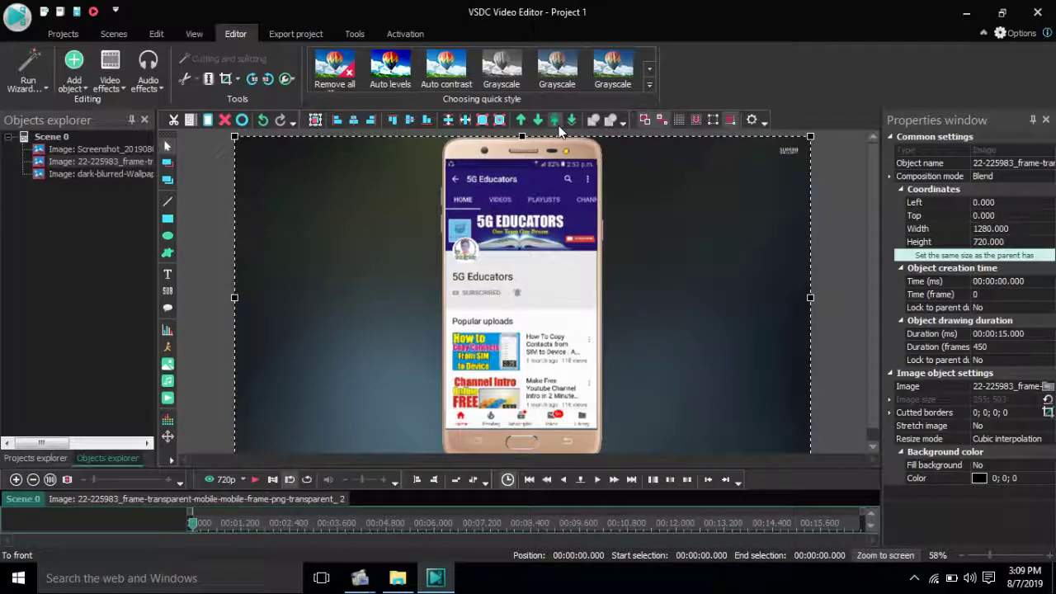
click(554, 121)
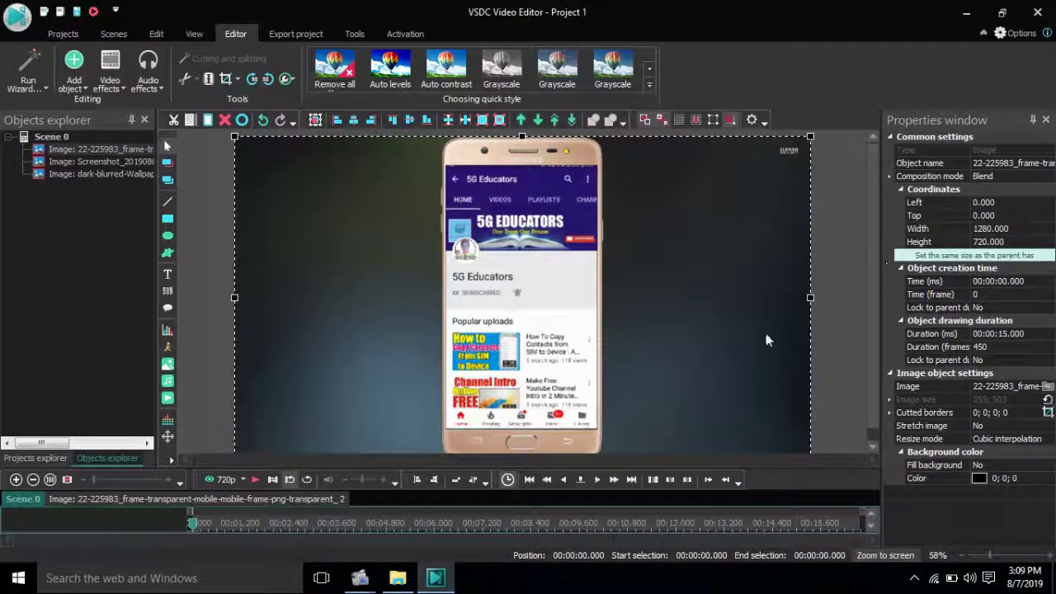
drag(729, 465, 731, 355)
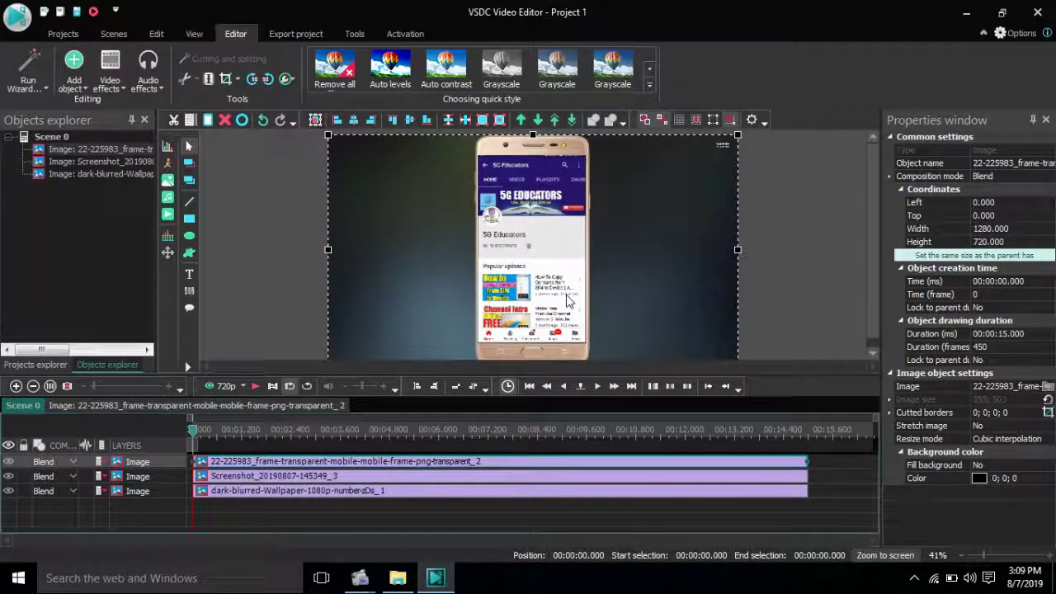
Add the red Subscribe button image from the Requirements folder to the scene and bring it to the front.
click(397, 578)
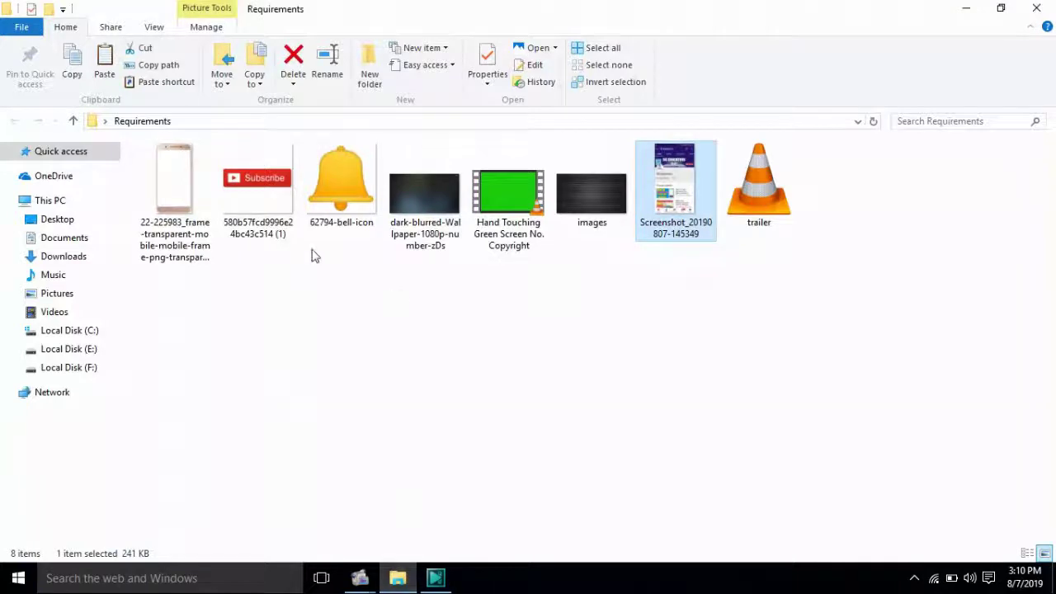
drag(231, 165, 384, 248)
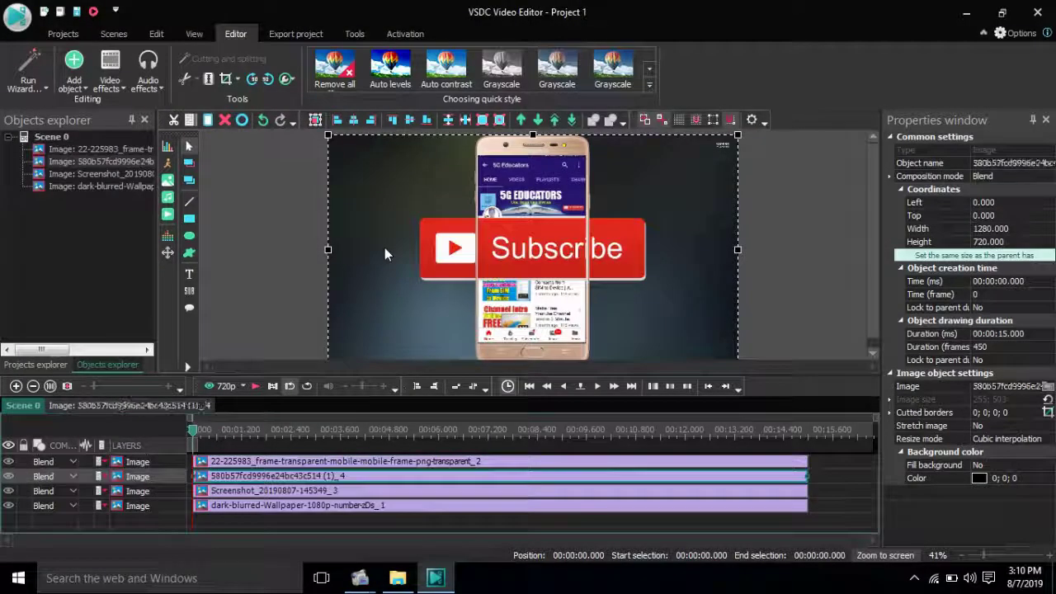
click(553, 121)
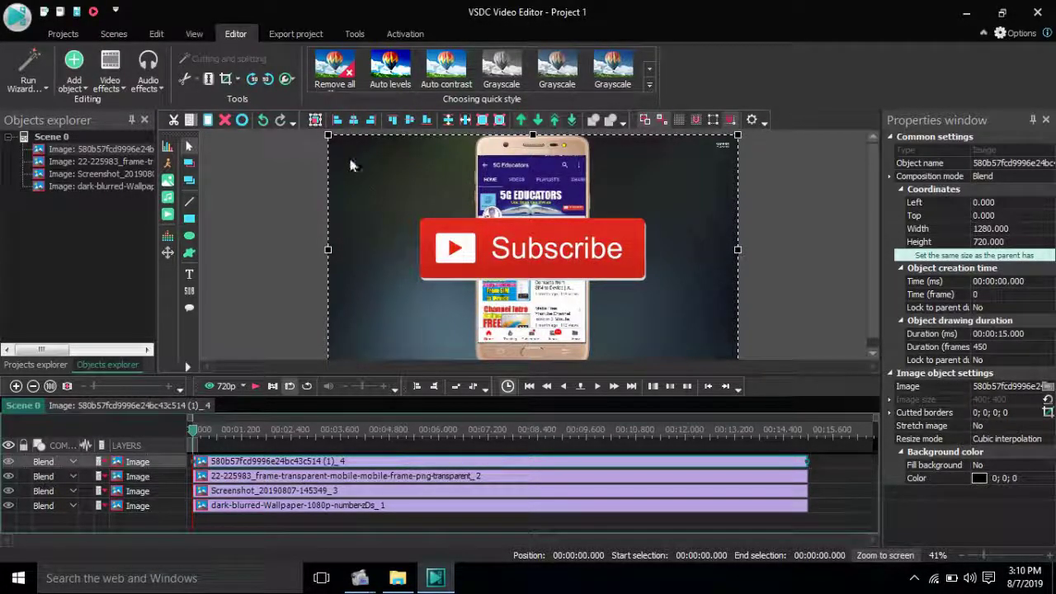
Resize the Subscribe button image to about 514 by 363 and position it beside the phone, at about left -29, top 176.
drag(329, 135, 582, 257)
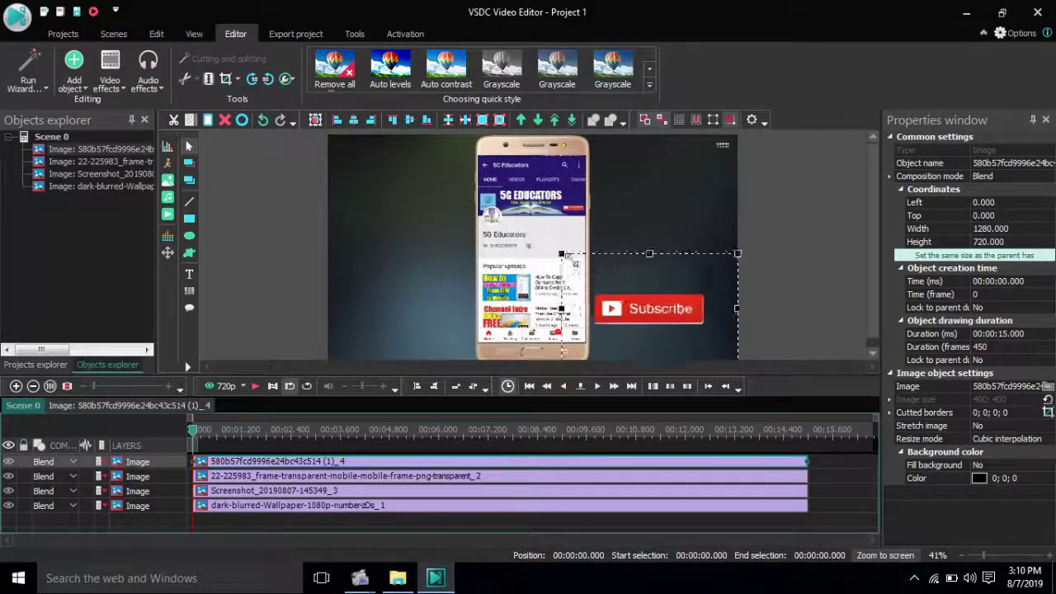
drag(650, 313, 386, 247)
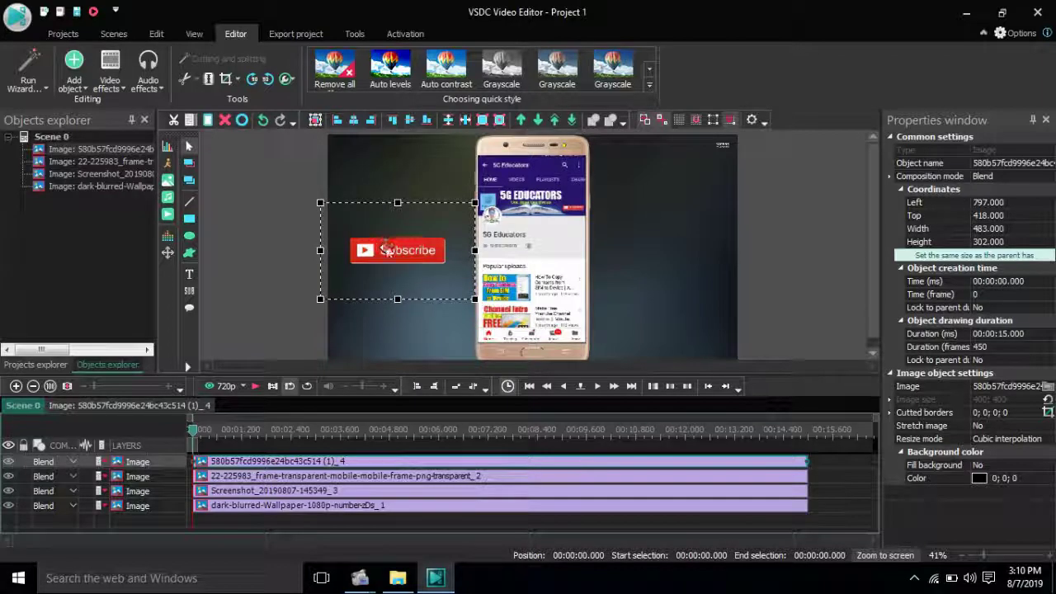
drag(322, 203, 310, 182)
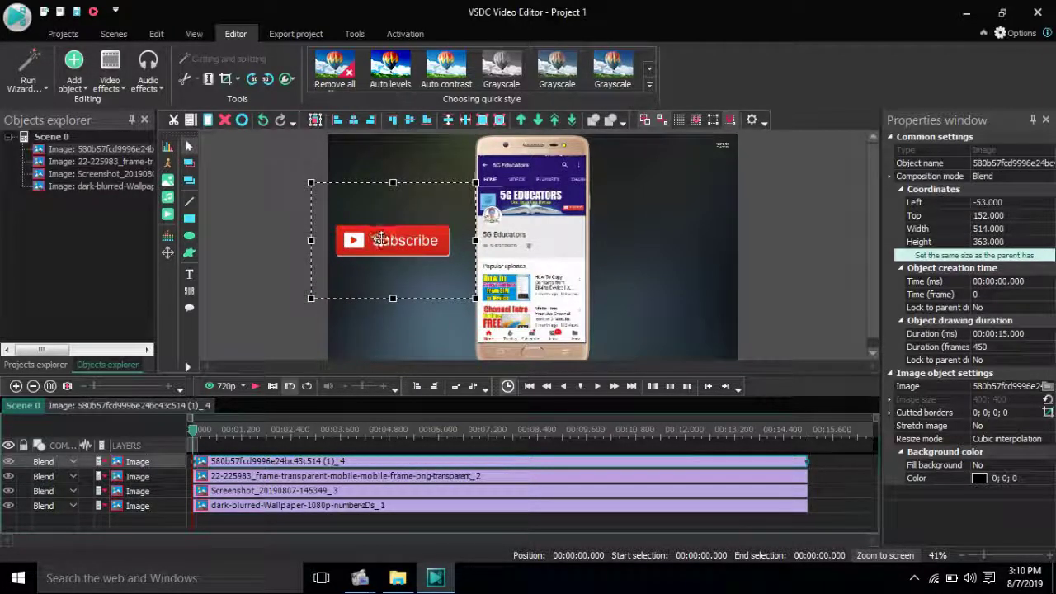
drag(375, 239, 384, 244)
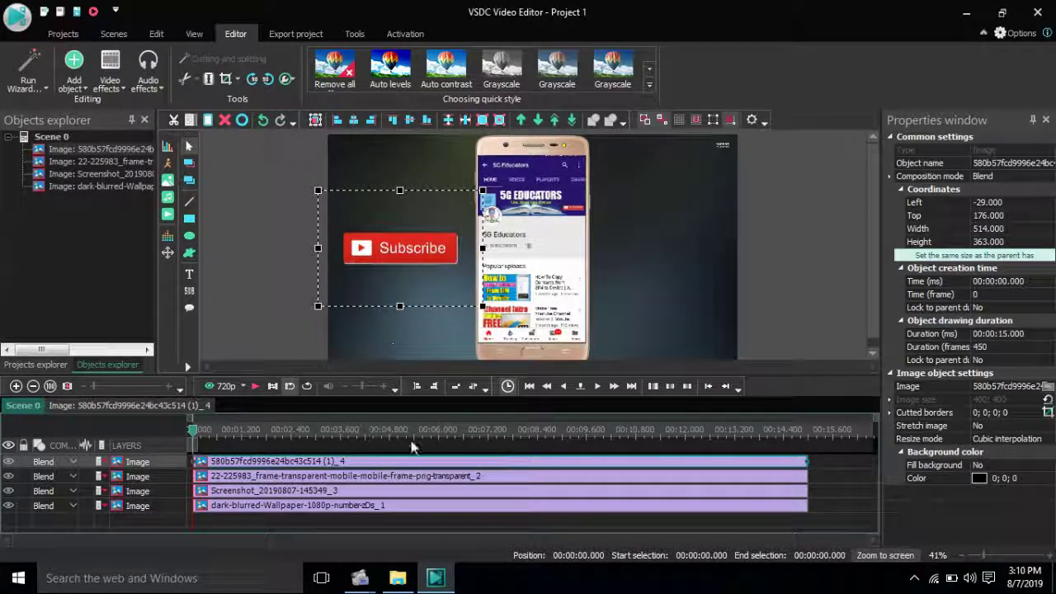
Add the 62794-bell-icon image from the Requirements folder to the scene and bring it to the front.
mouse_move(358, 574)
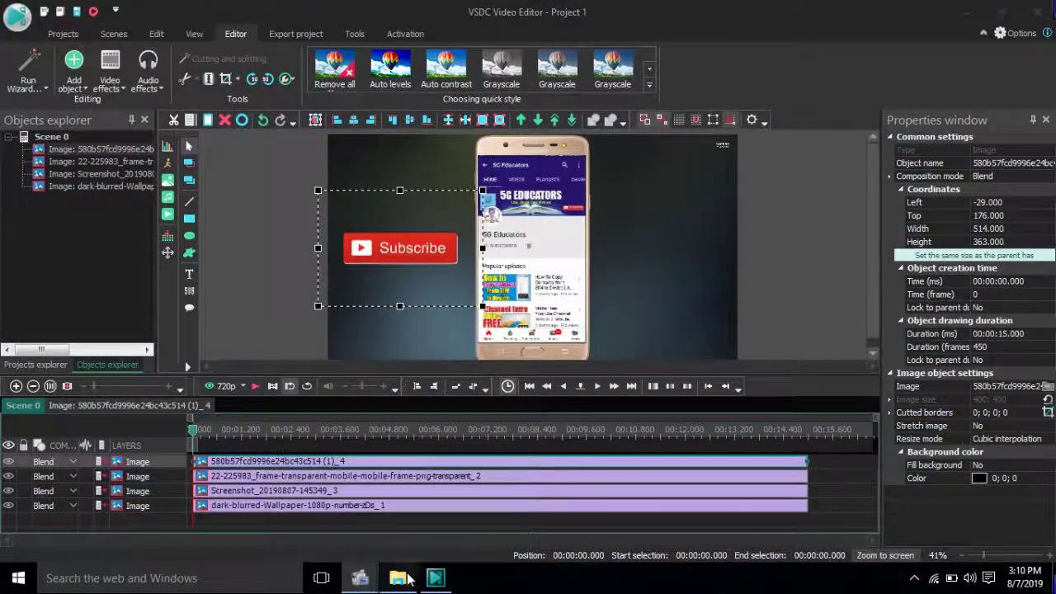
click(408, 580)
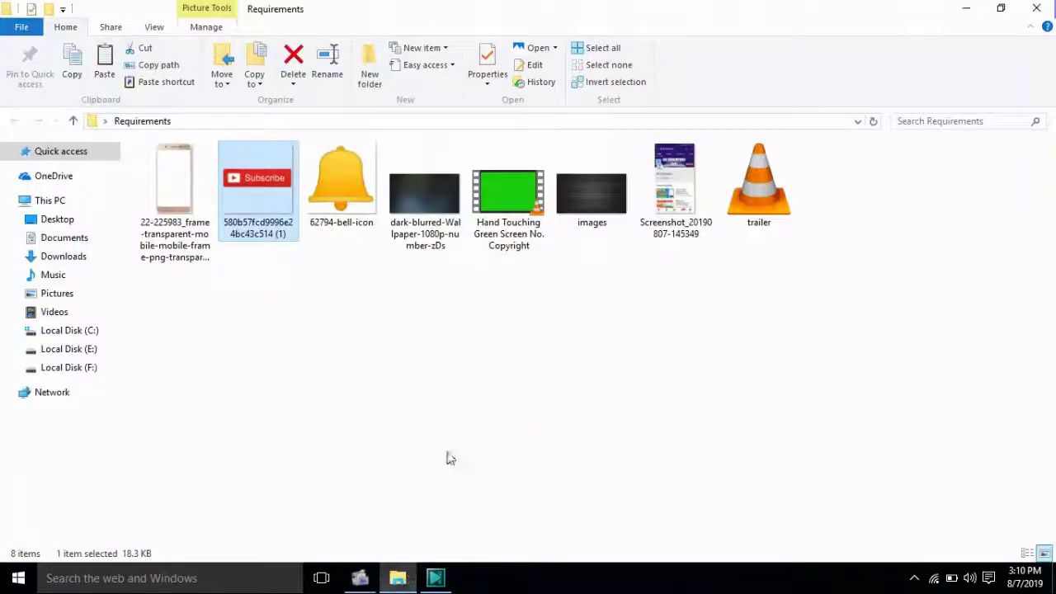
drag(360, 202, 648, 269)
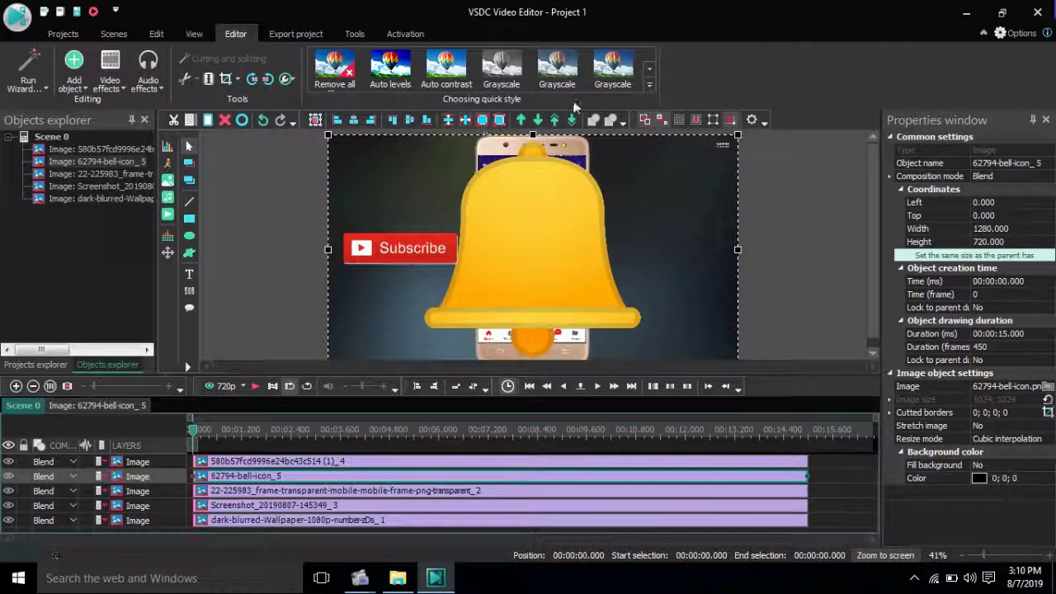
click(554, 120)
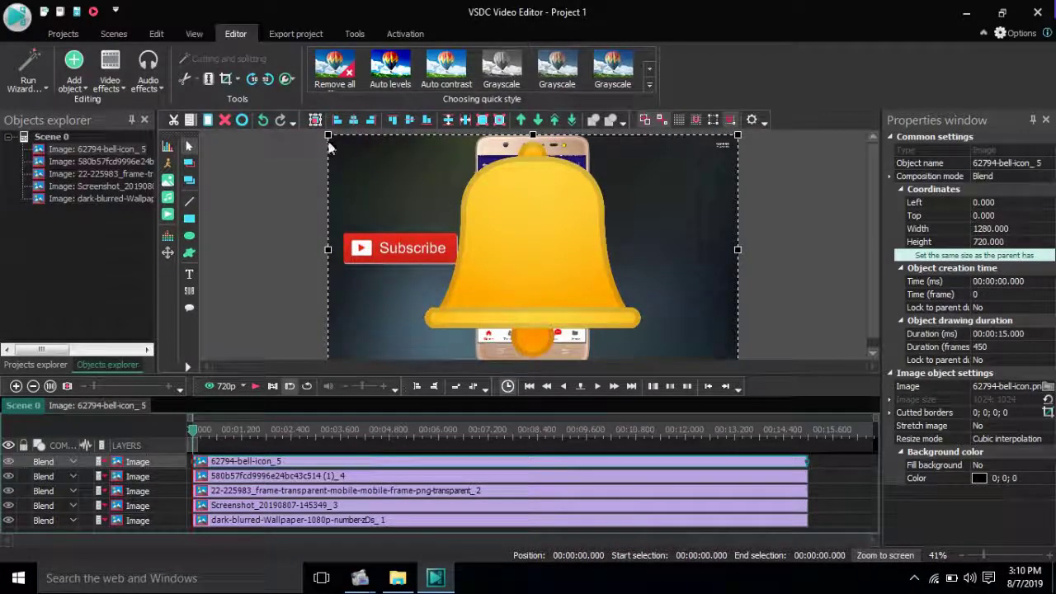
Resize the bell image to about 241 by 157 and place it on the opposite side of the phone from the Subscribe button.
drag(327, 134, 645, 308)
drag(680, 329, 657, 252)
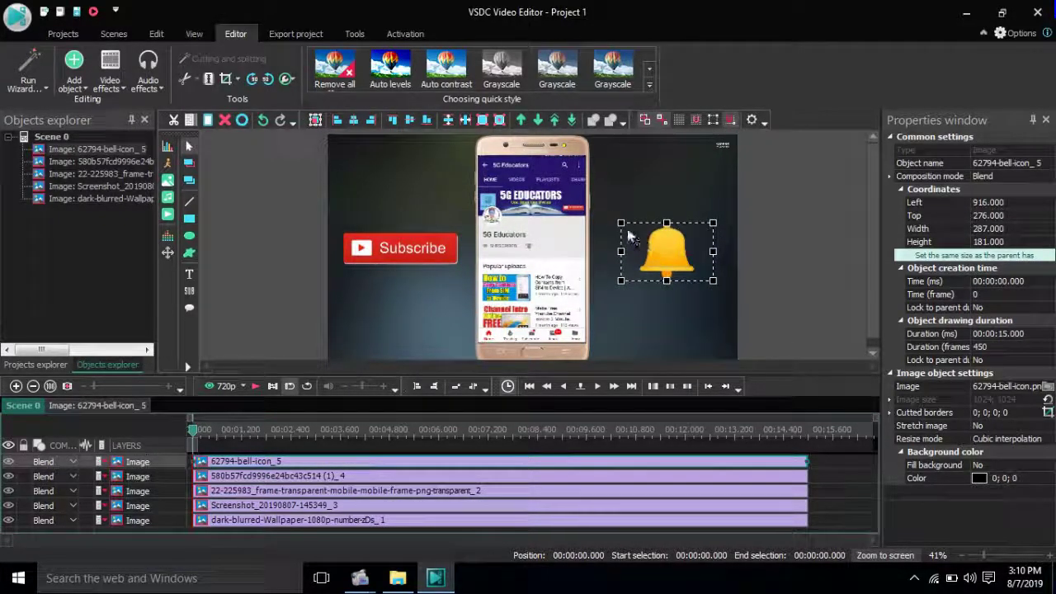
drag(621, 222, 654, 256)
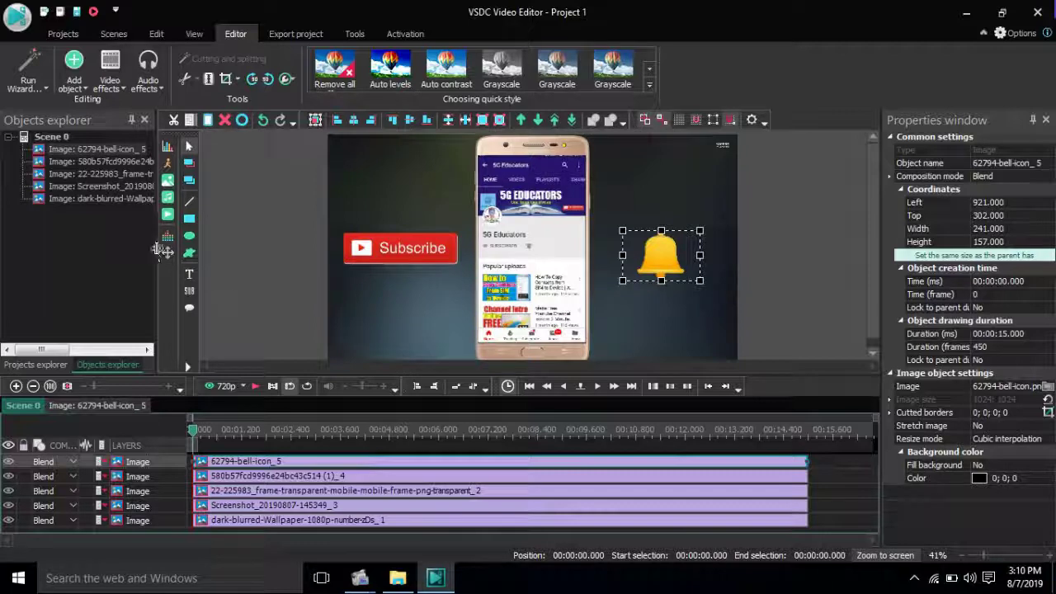
Add a text object spanning the whole parent duration above the Subscribe button, enter "Click On" and select that text.
click(189, 276)
click(235, 273)
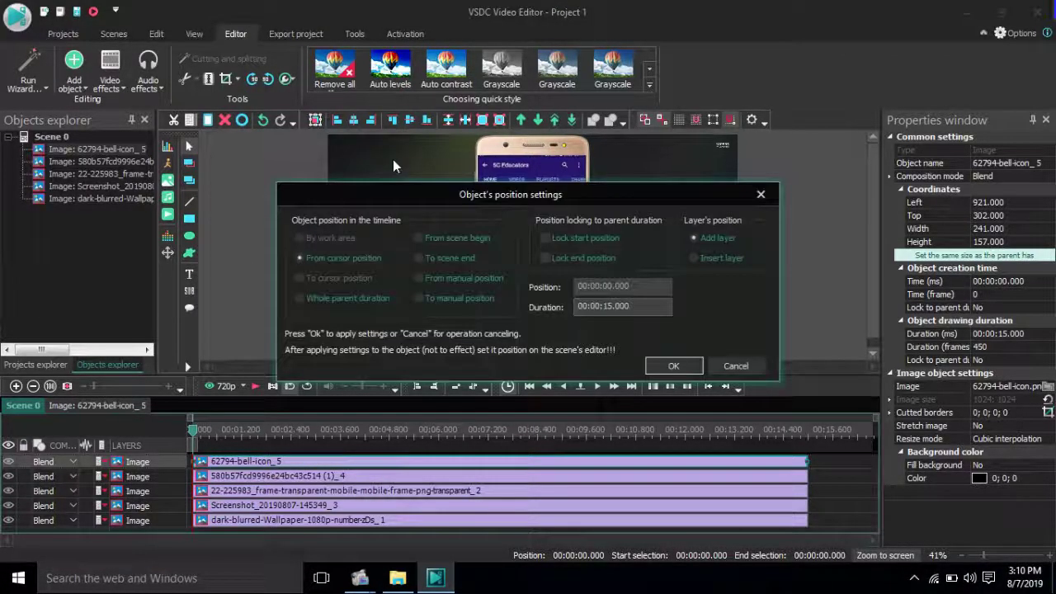
click(340, 298)
click(673, 365)
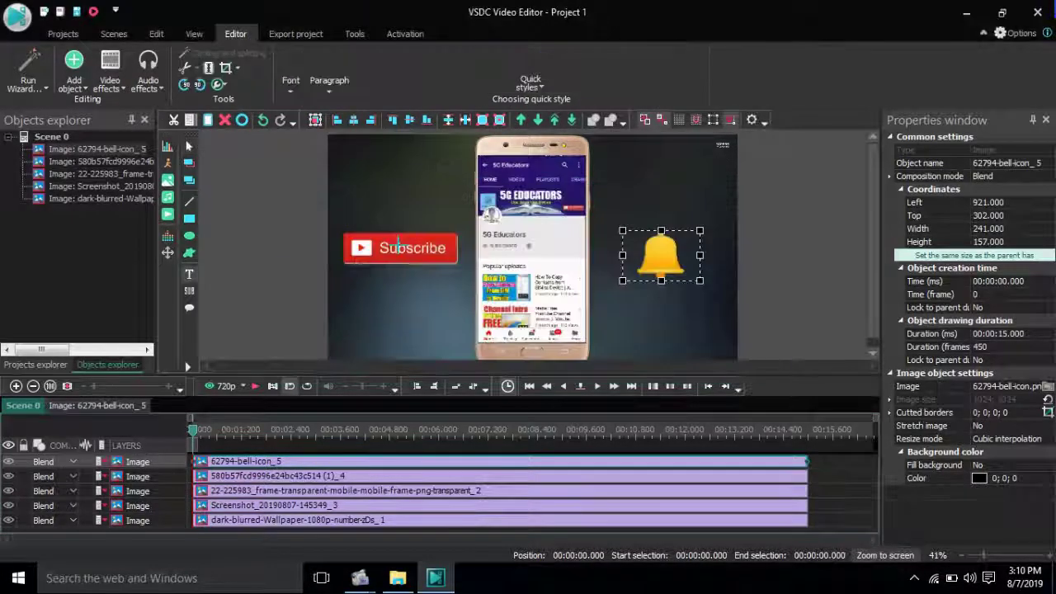
click(343, 201)
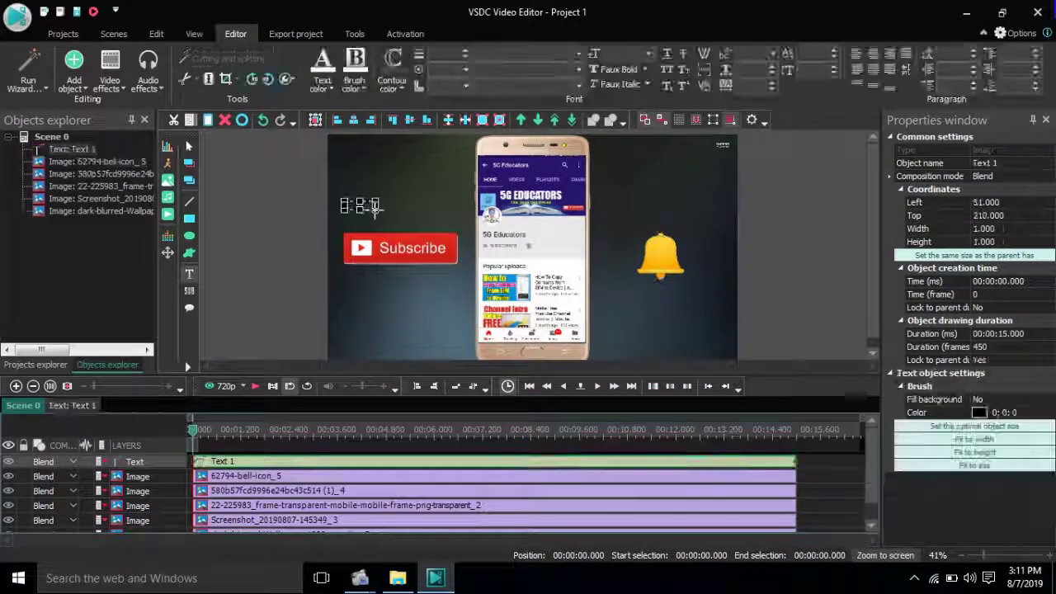
drag(375, 208, 459, 231)
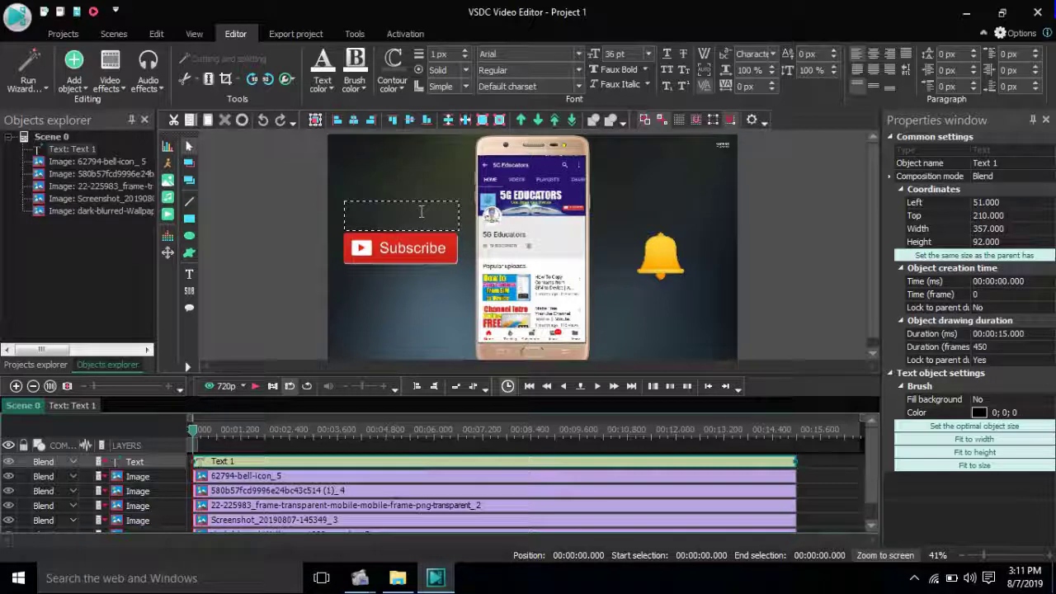
text(Clic)
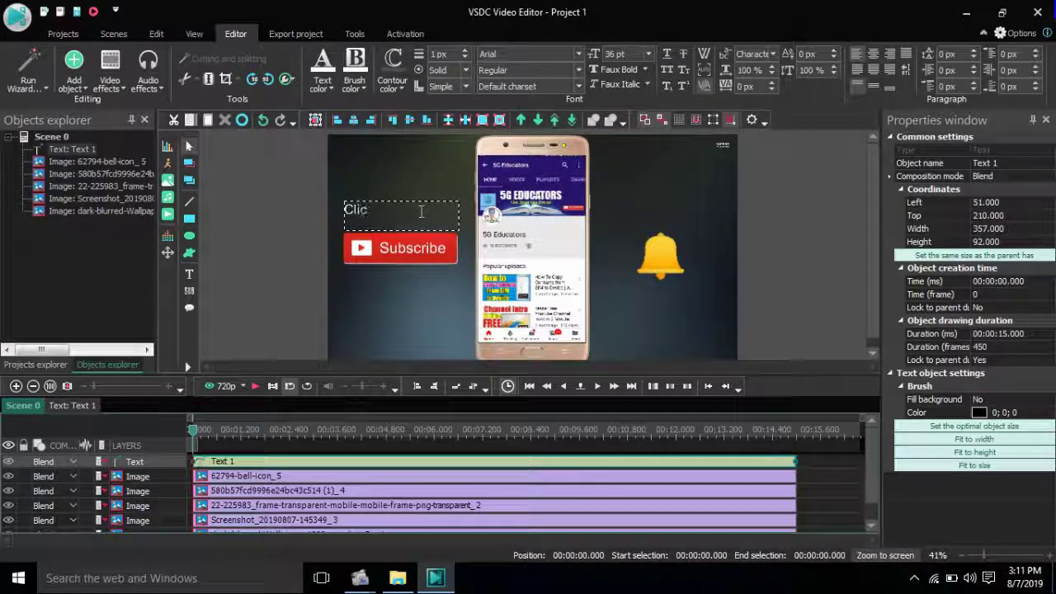
text(k On)
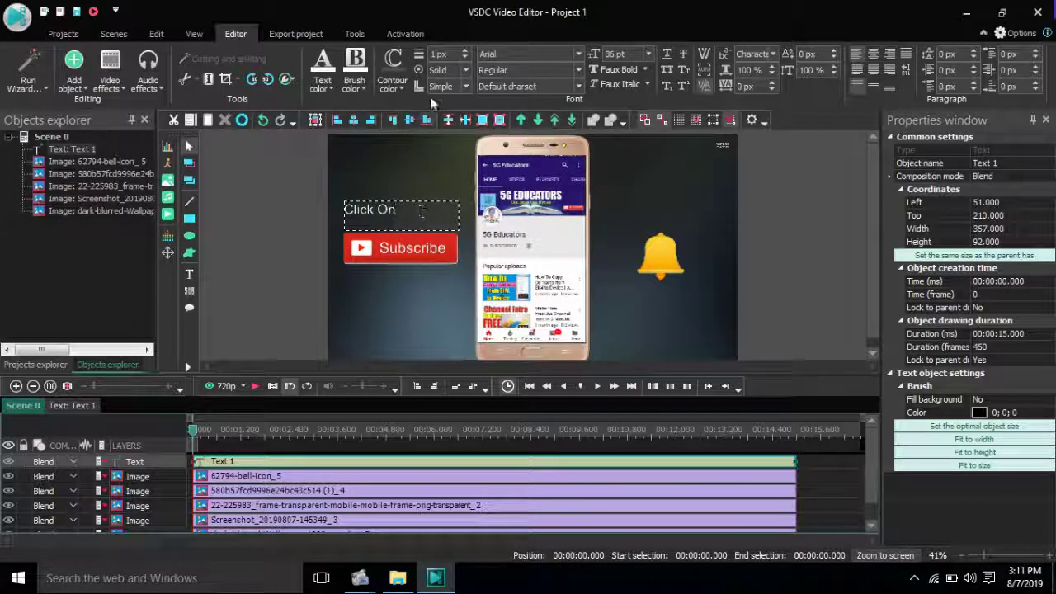
drag(397, 213, 343, 211)
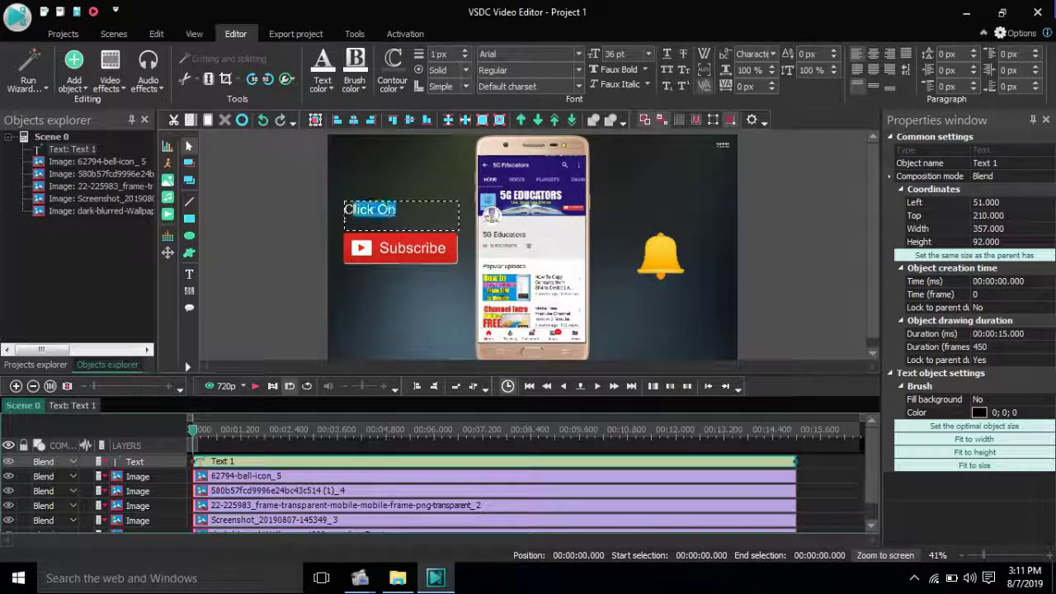
click(465, 51)
click(465, 51)
click(465, 52)
click(465, 51)
click(466, 51)
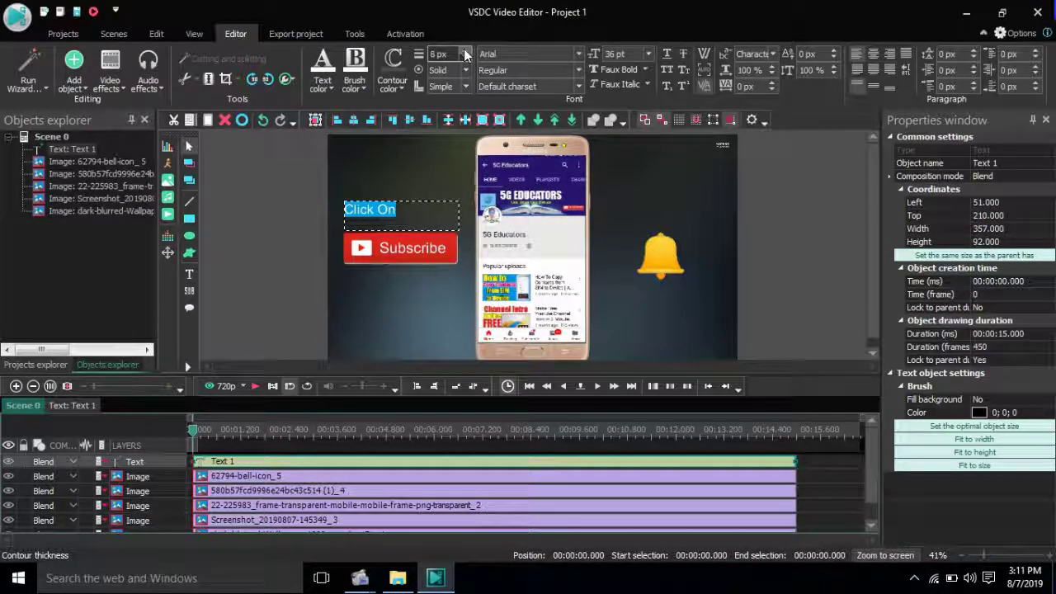
click(464, 59)
click(465, 59)
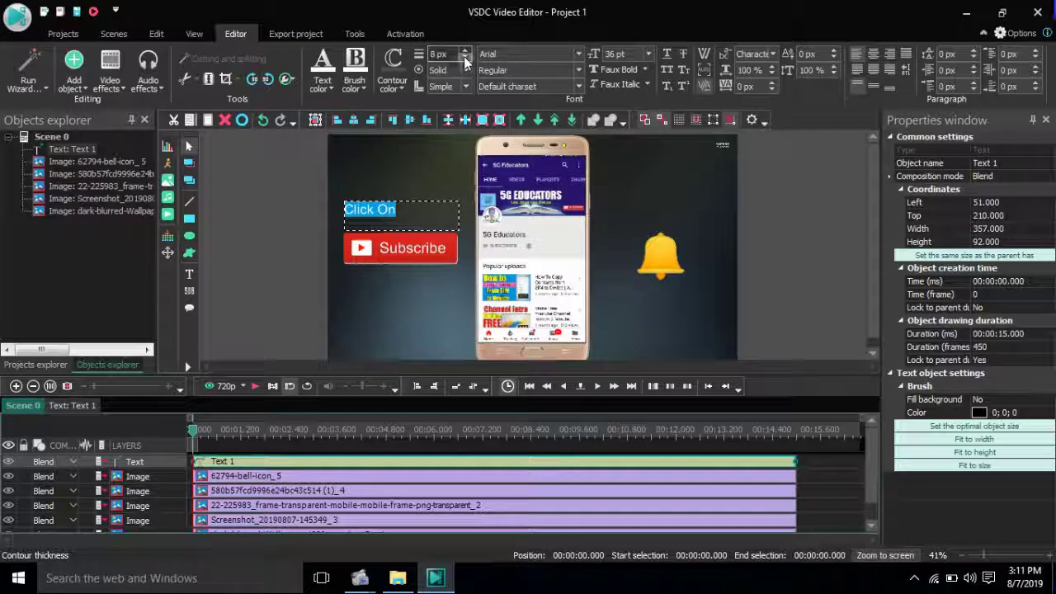
click(464, 59)
click(464, 58)
click(464, 58)
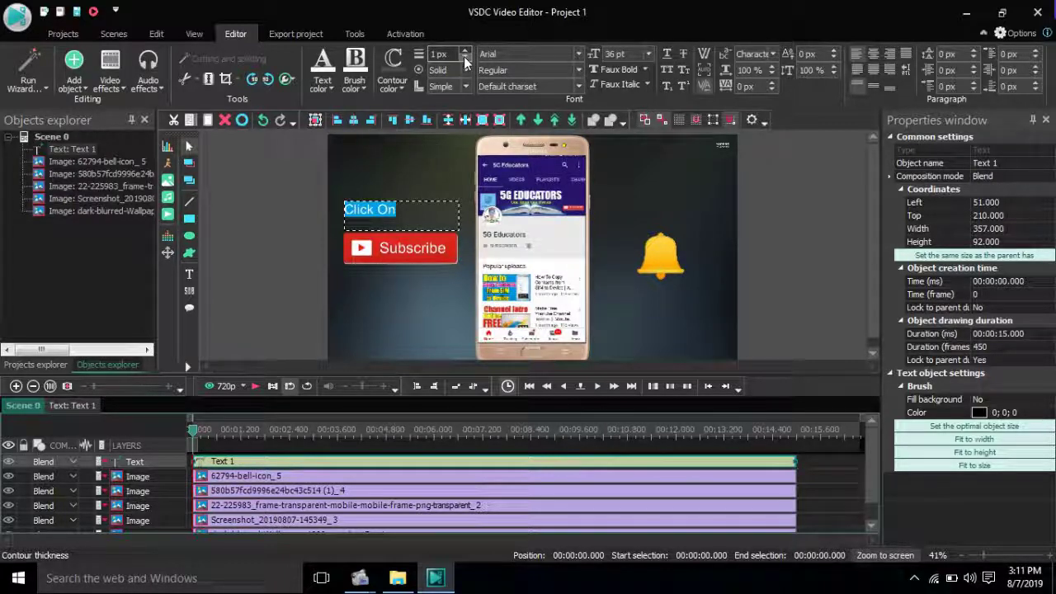
Set the "Click On" text to 48 pt and center it just above the Subscribe button, at about left 104, top 234.
click(648, 54)
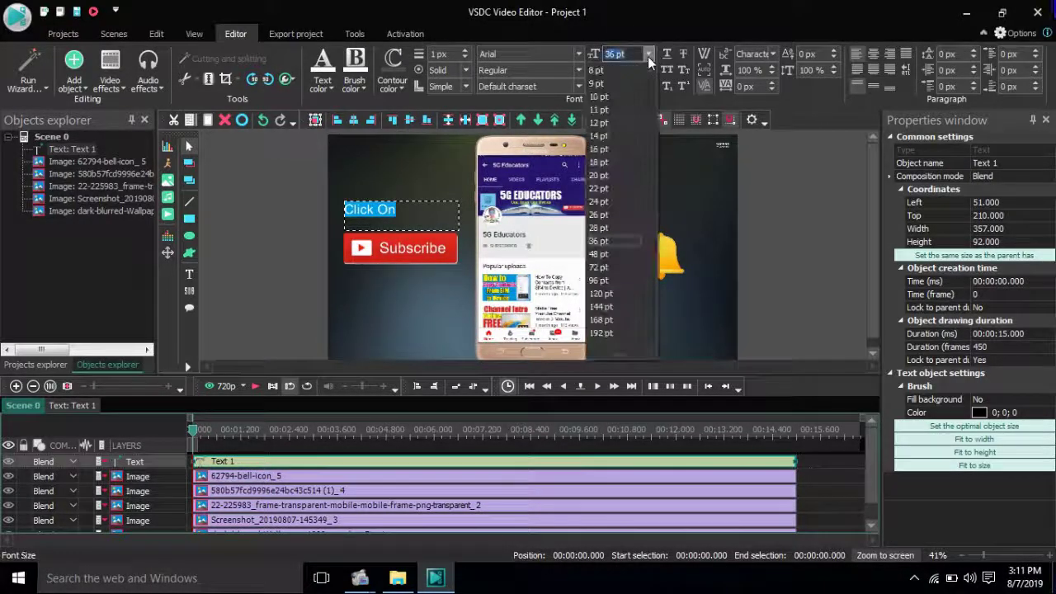
click(609, 253)
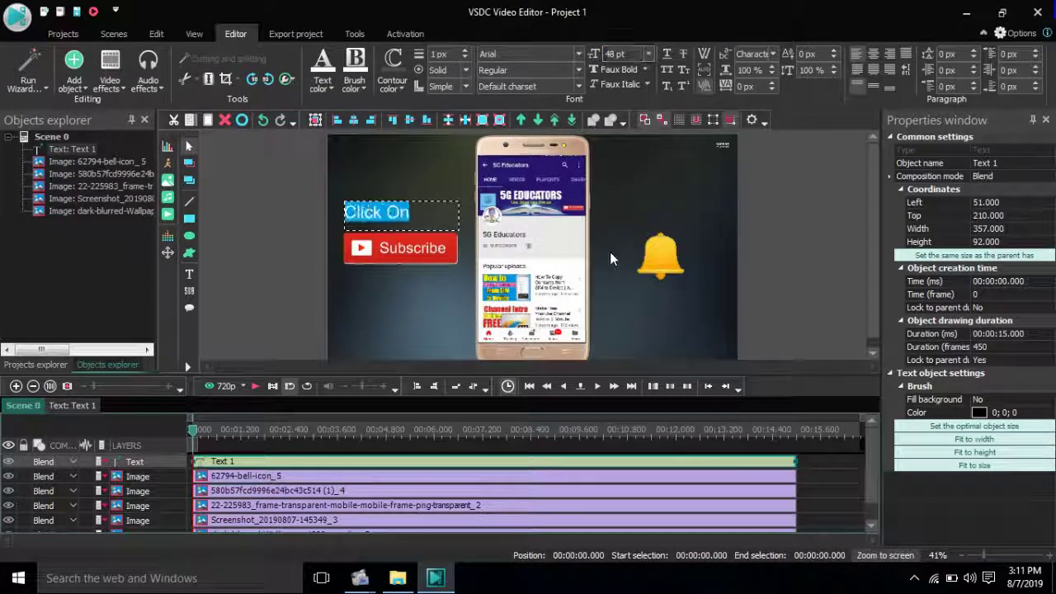
click(410, 161)
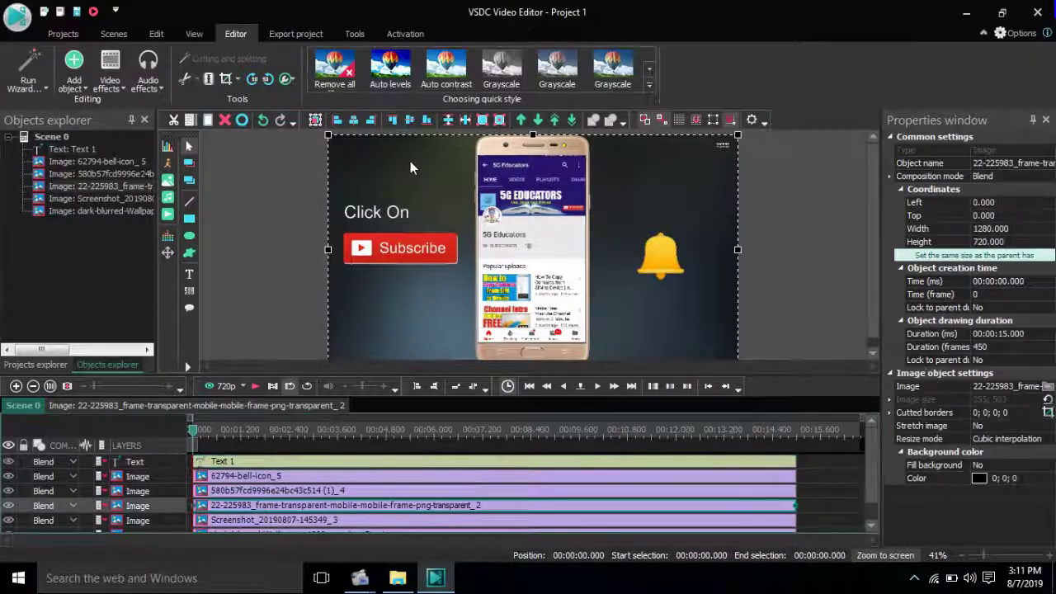
click(394, 212)
drag(393, 213, 410, 226)
click(313, 217)
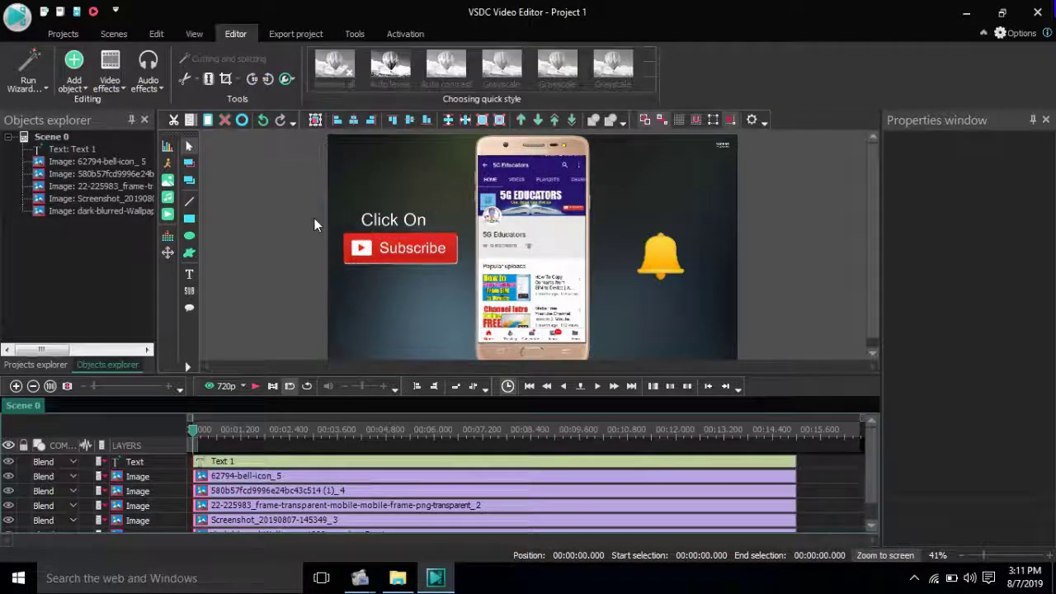
Append an ellipsis to the caption above the Subscribe button so it reads "Click On...", and deselect it.
click(418, 221)
double_click(422, 221)
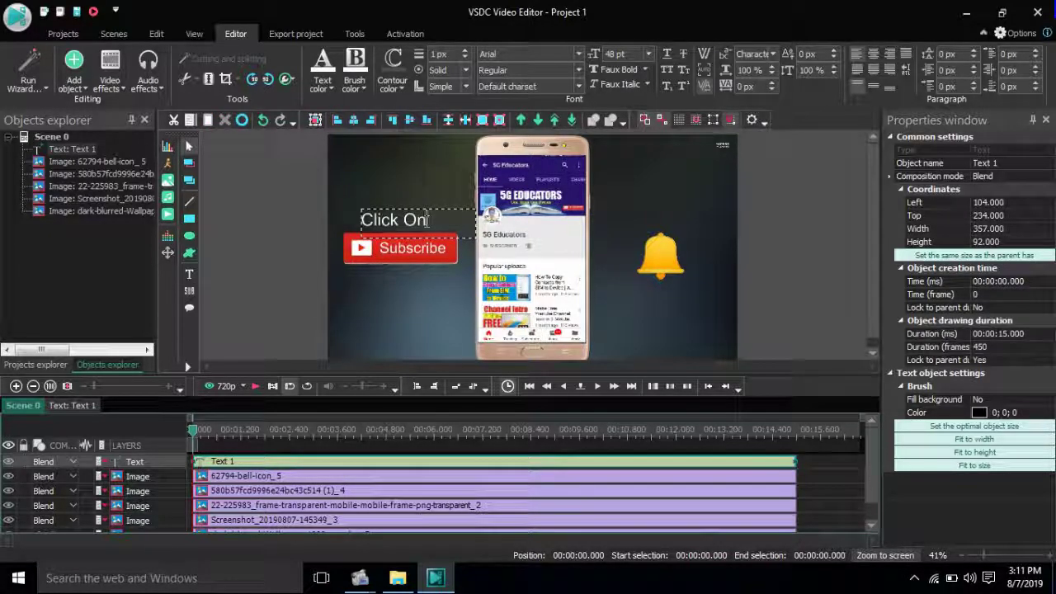
text(...)
click(397, 188)
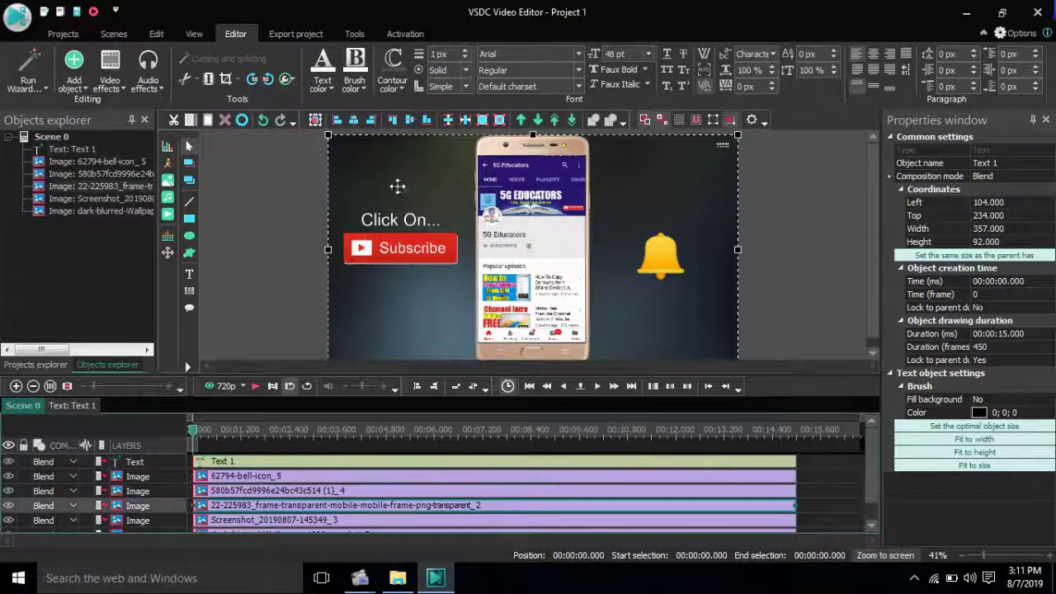
click(410, 221)
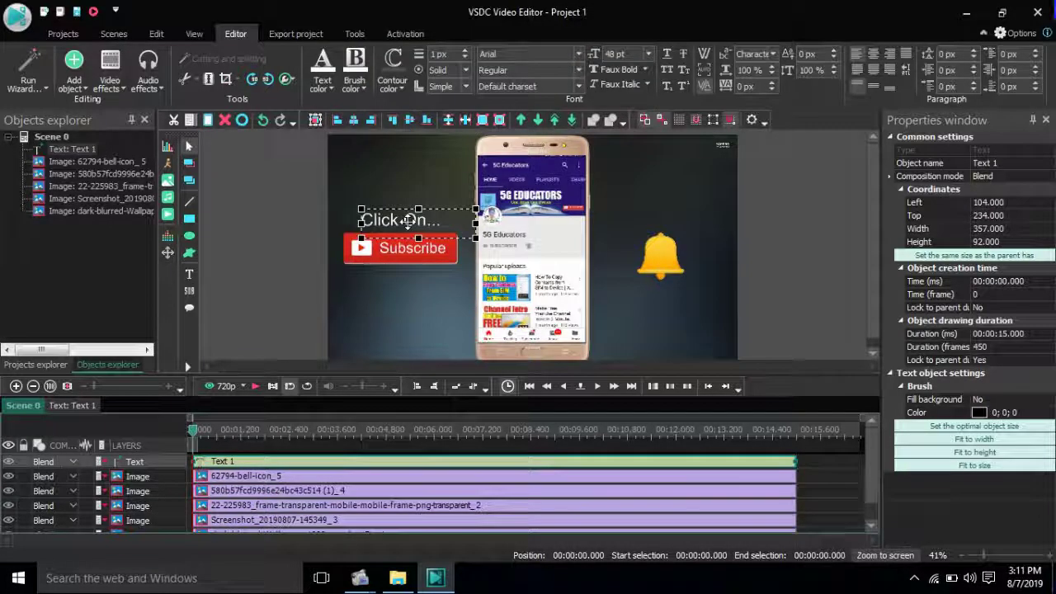
click(407, 281)
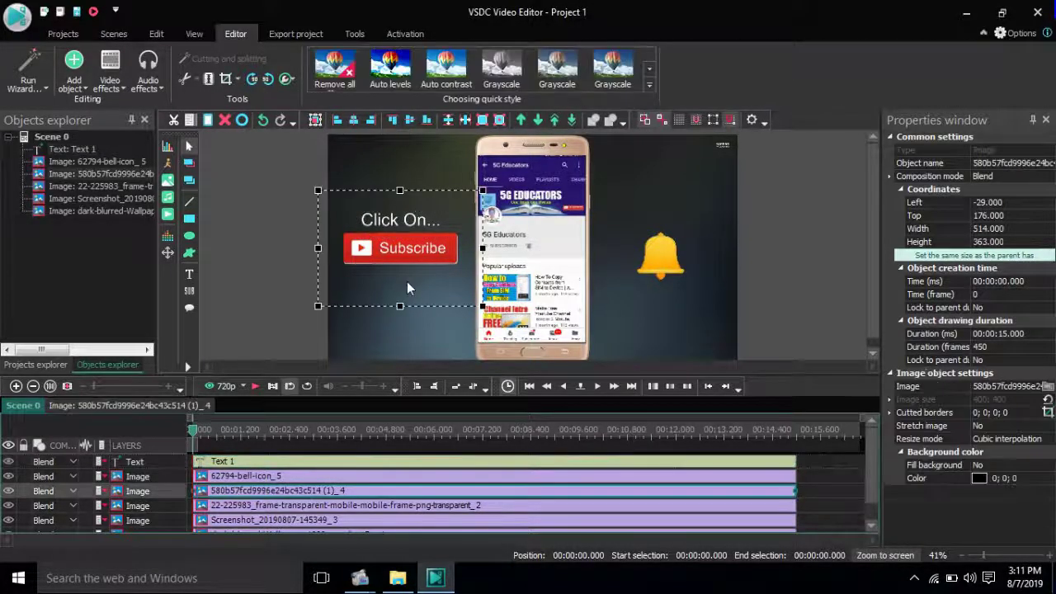
click(288, 276)
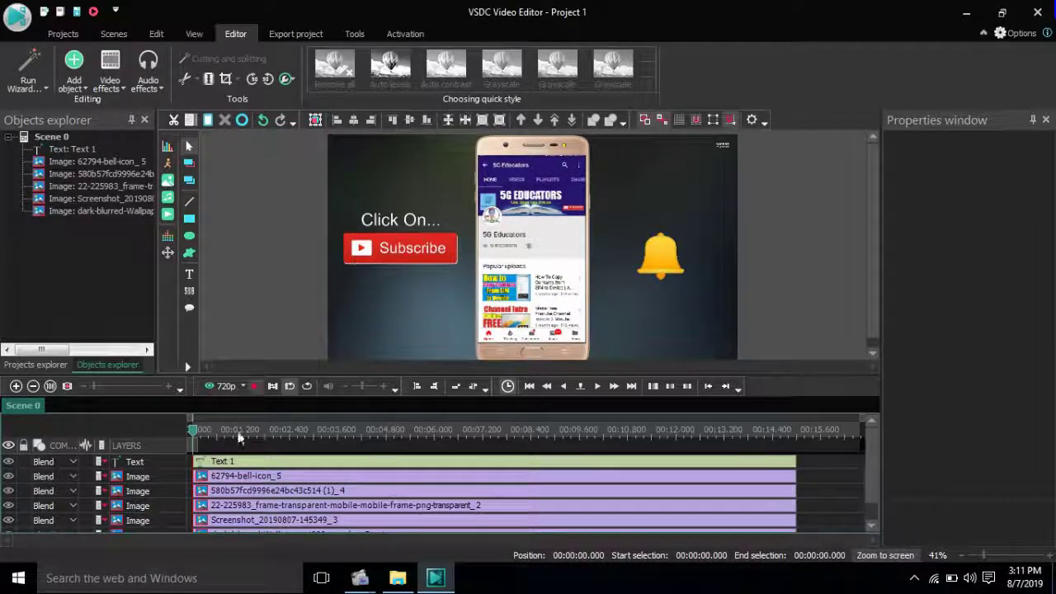
Add a text object about 232 by 68 above the bell, spanning the whole parent duration, and enter "Press".
click(190, 273)
click(208, 276)
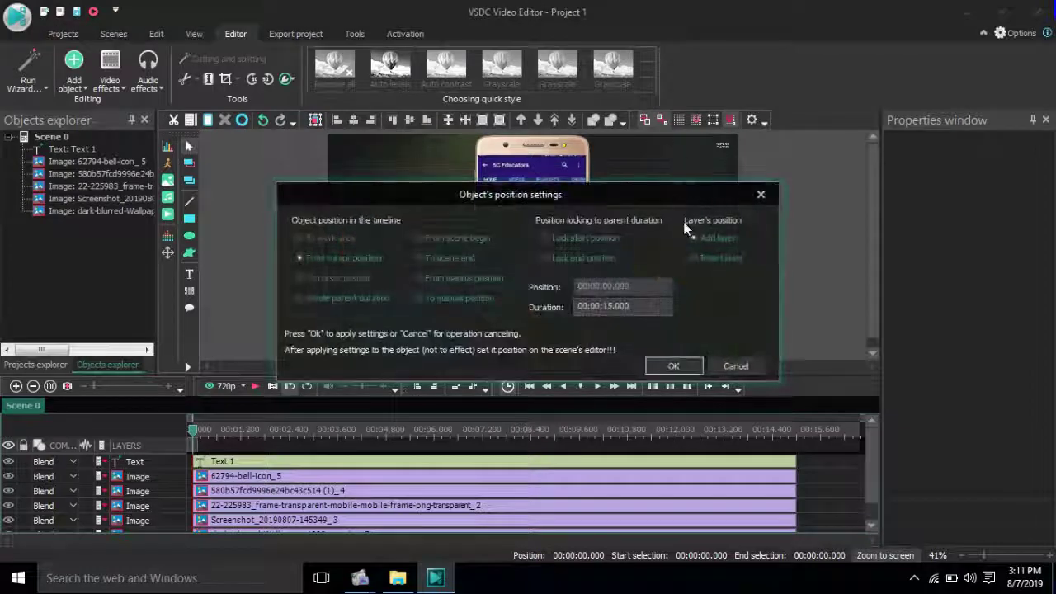
click(346, 298)
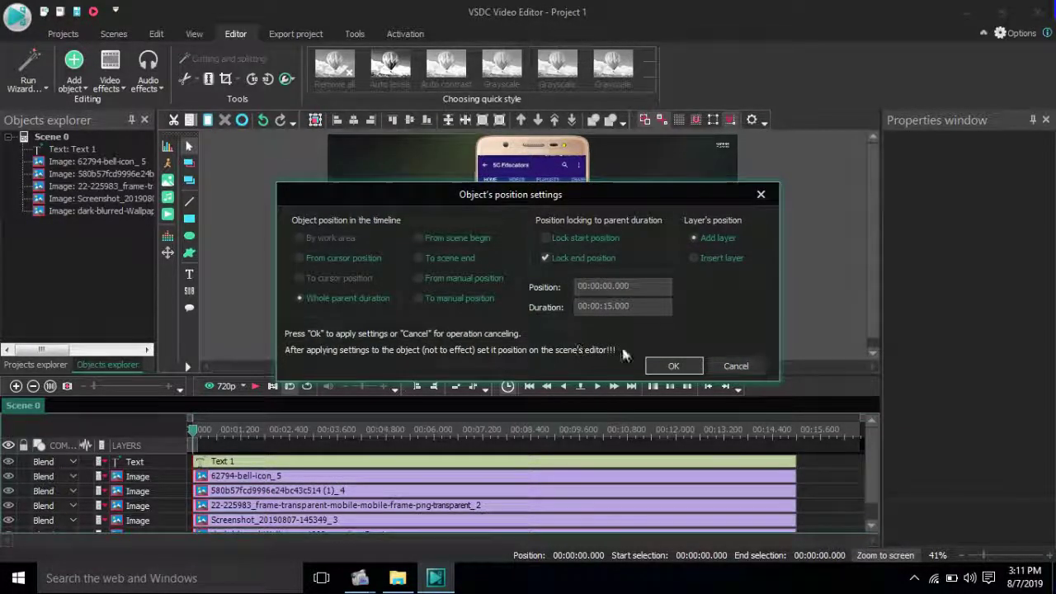
click(673, 366)
drag(636, 210, 709, 230)
text(Press)
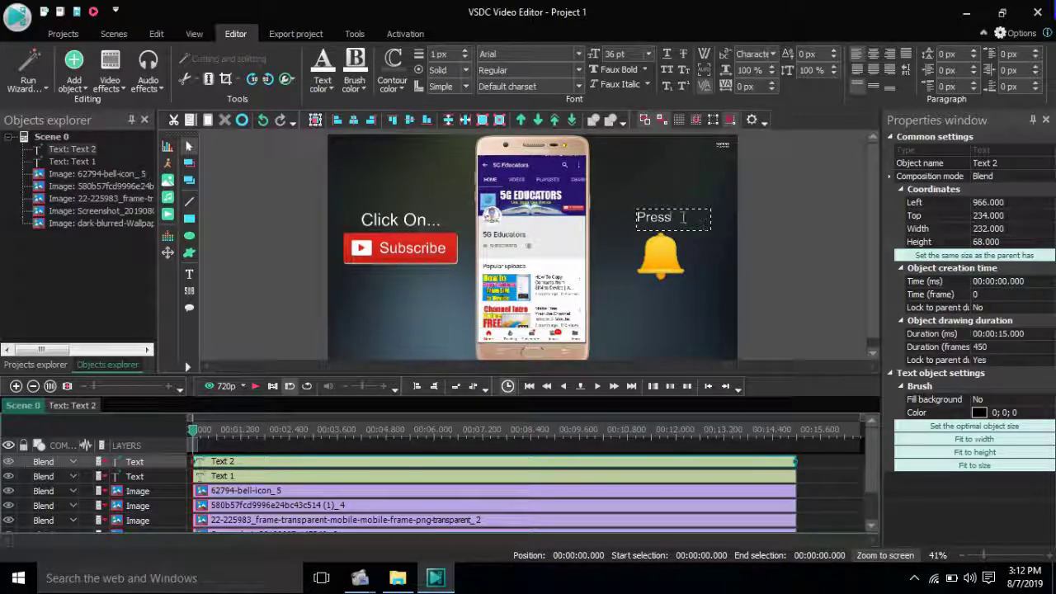
Set the "Press" text above the bell to 48 pt and deselect it.
drag(675, 216, 615, 223)
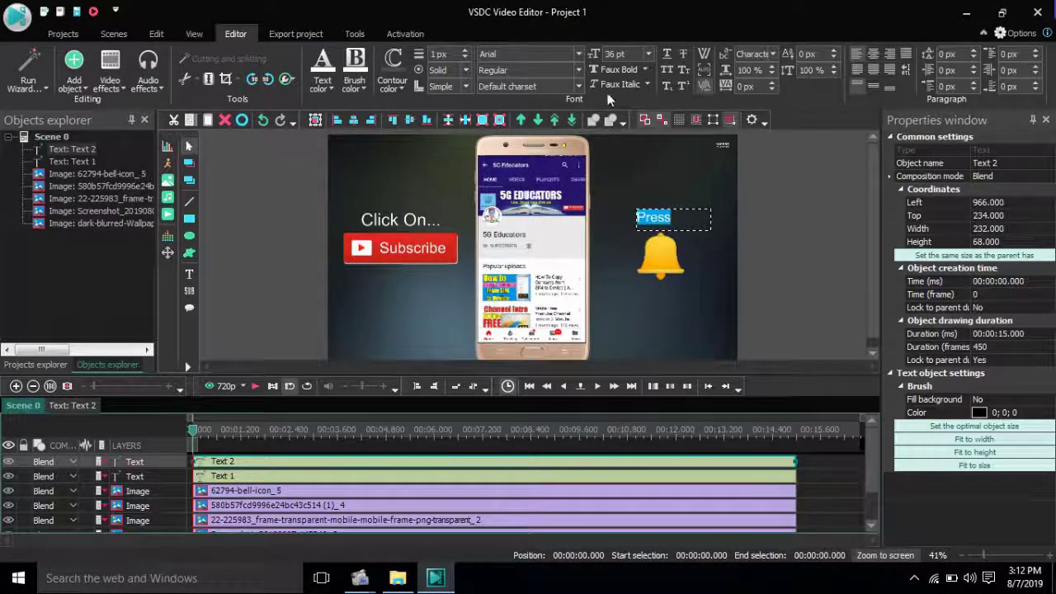
click(647, 70)
click(647, 55)
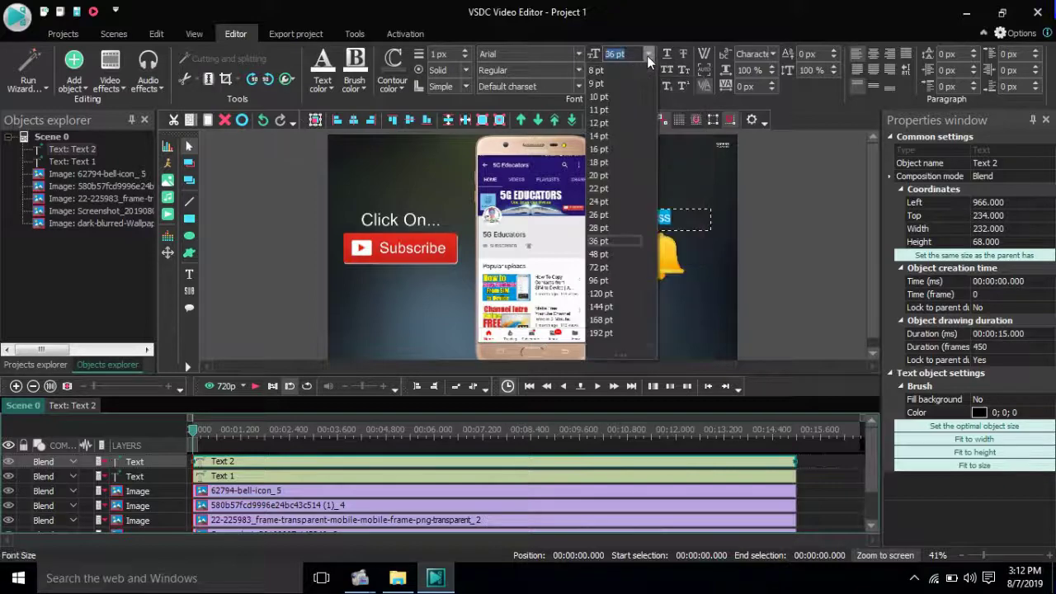
click(609, 252)
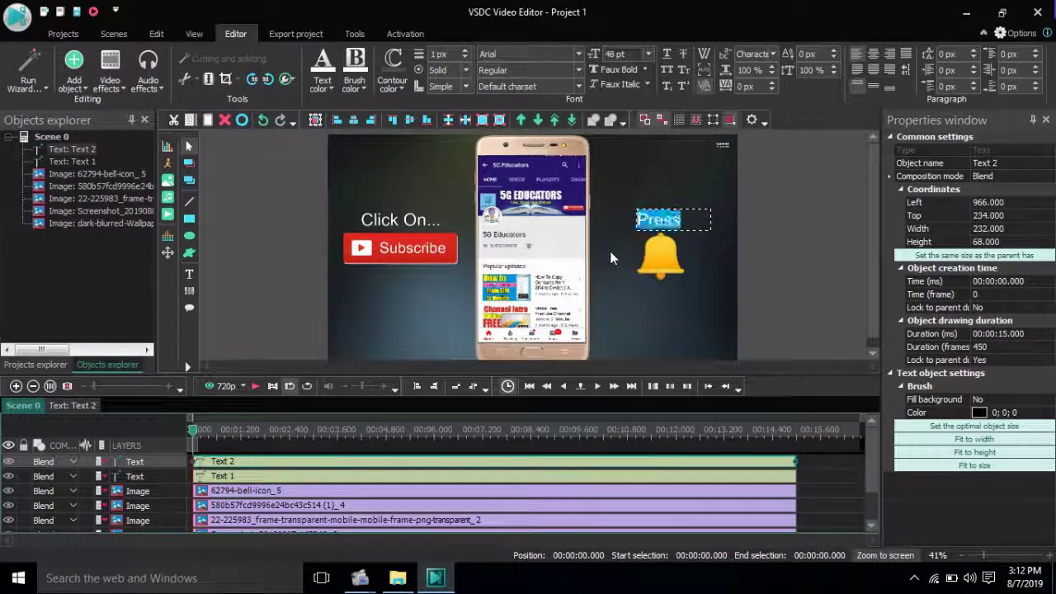
click(765, 241)
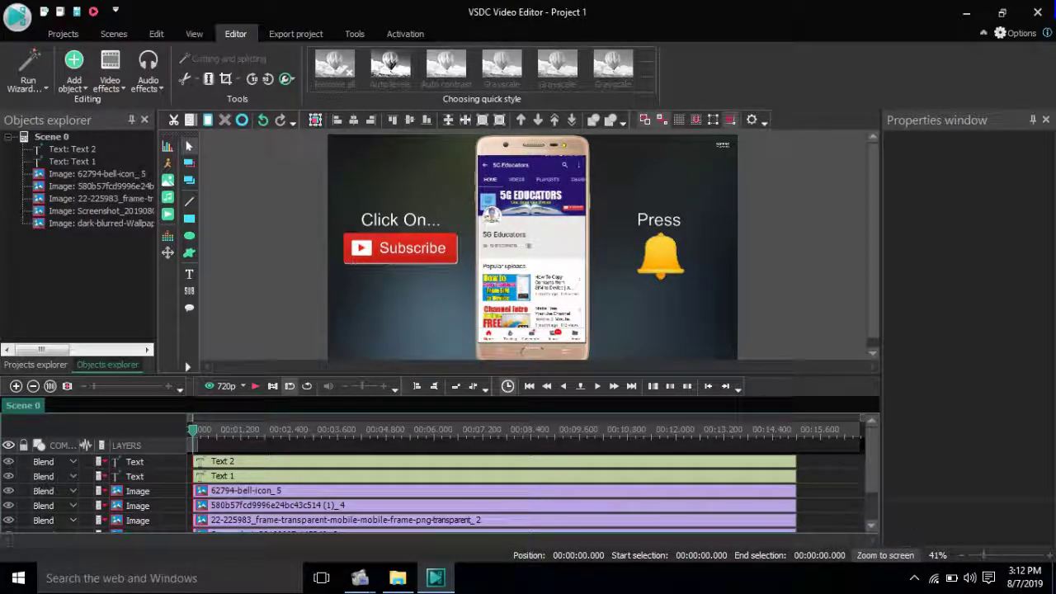
Add the Subscribe button image from the Requirements folder again, shrink it to about 427 by 147, and move it onto the phone screen.
click(398, 577)
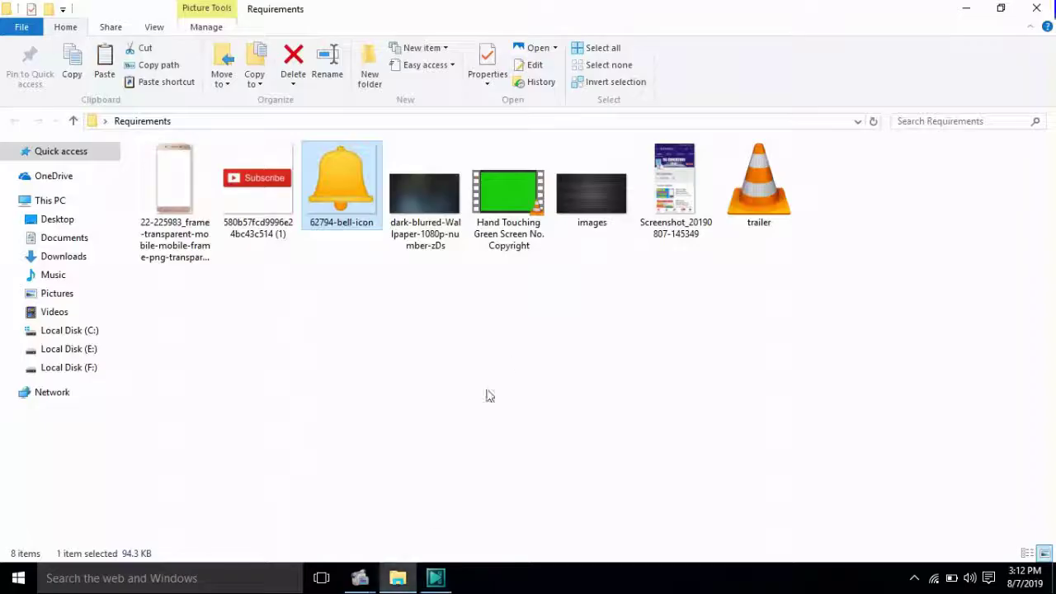
drag(259, 198, 505, 254)
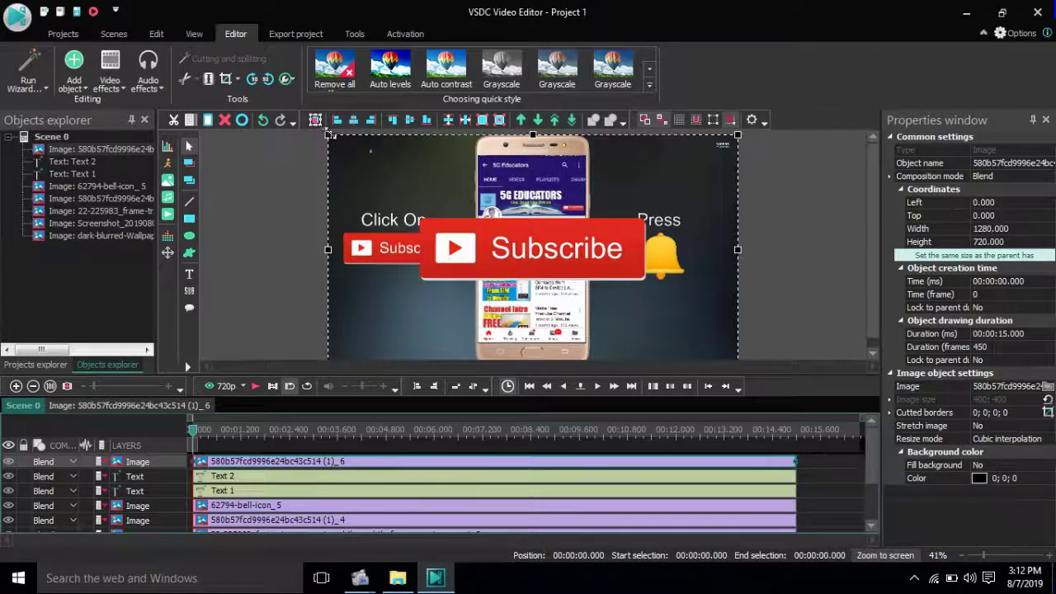
drag(328, 135, 599, 316)
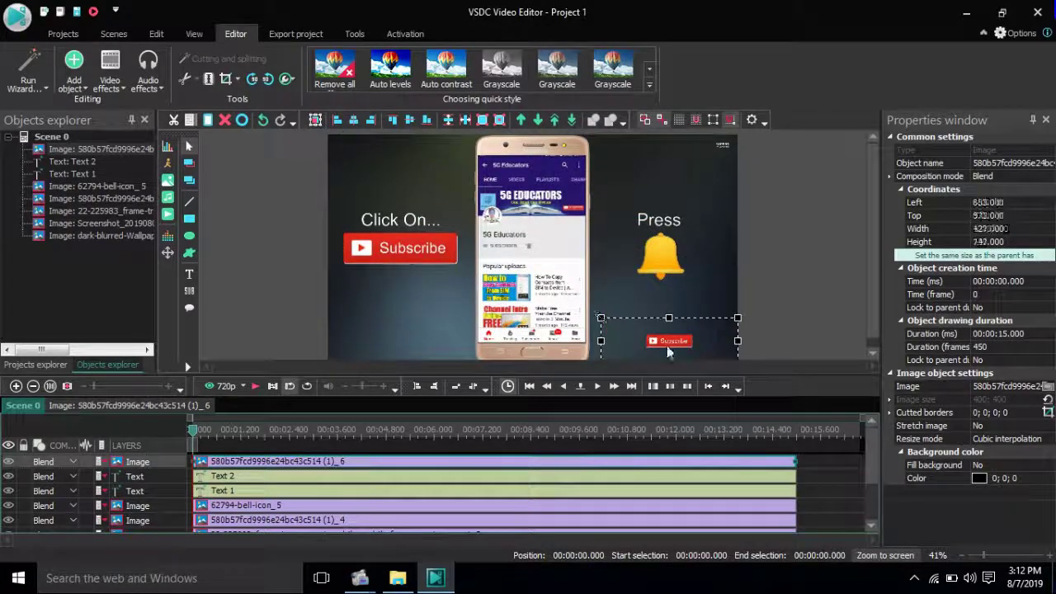
drag(670, 340, 498, 248)
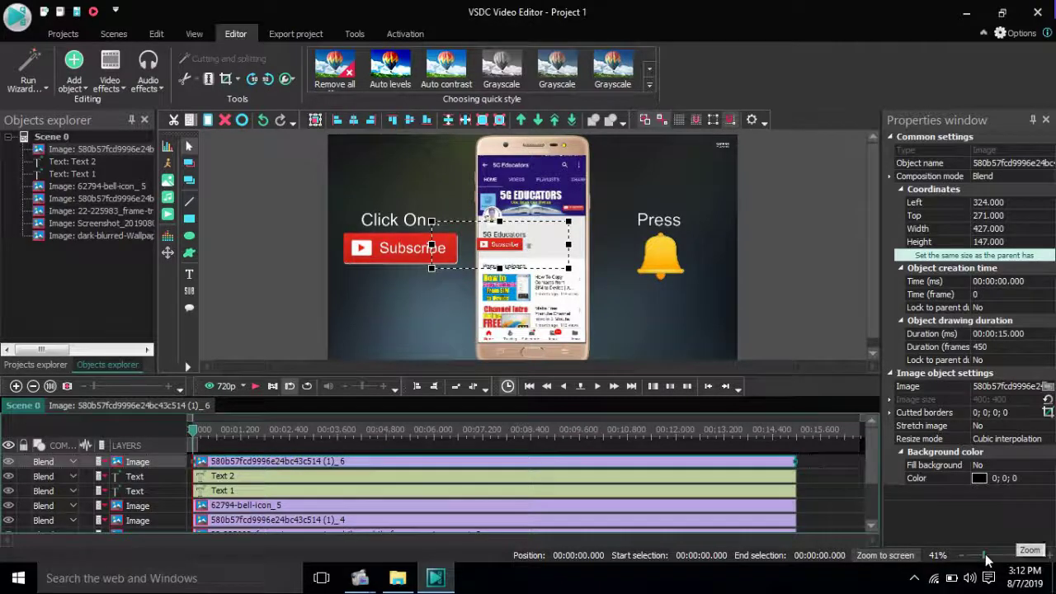
Shrink the phone's Subscribe button to about 393 by 121 and align it under the channel name, at about left 347, top 287.
drag(988, 559, 997, 554)
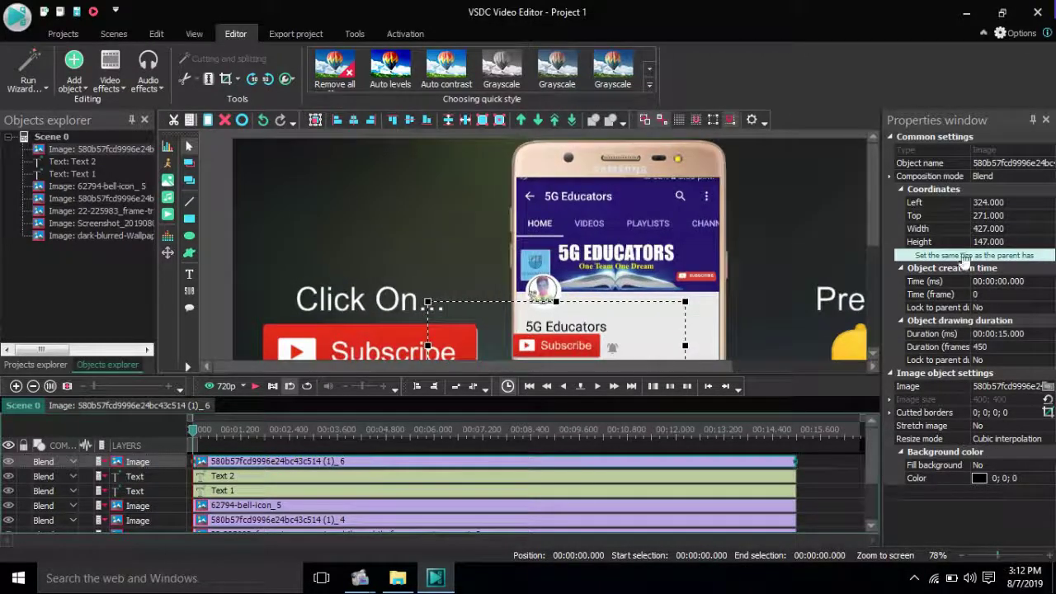
drag(878, 211, 884, 246)
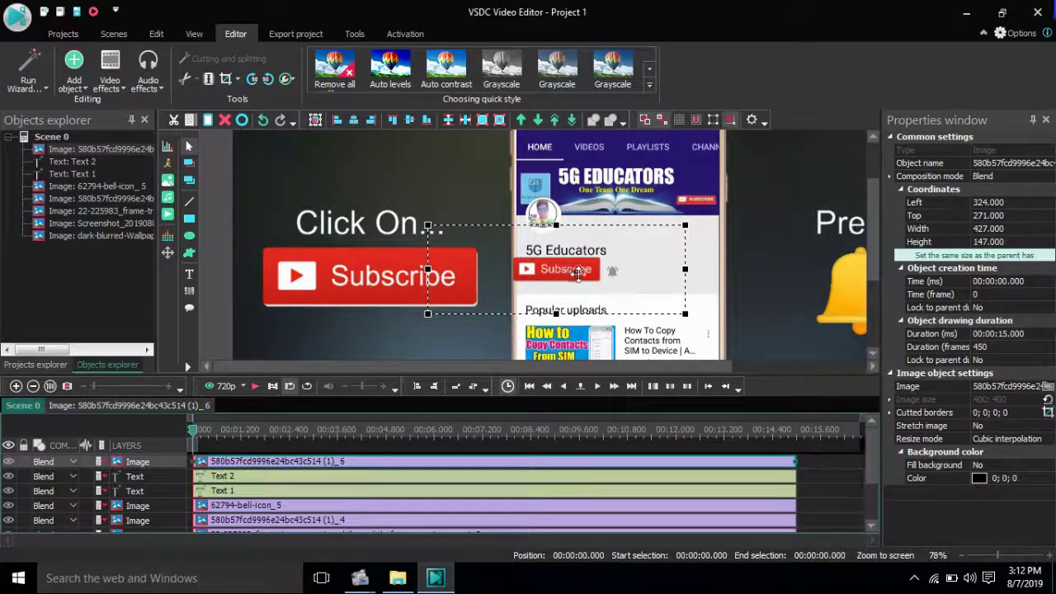
mouse_move(578, 276)
mouse_down()
mouse_move(556, 275)
mouse_move(573, 272)
mouse_up()
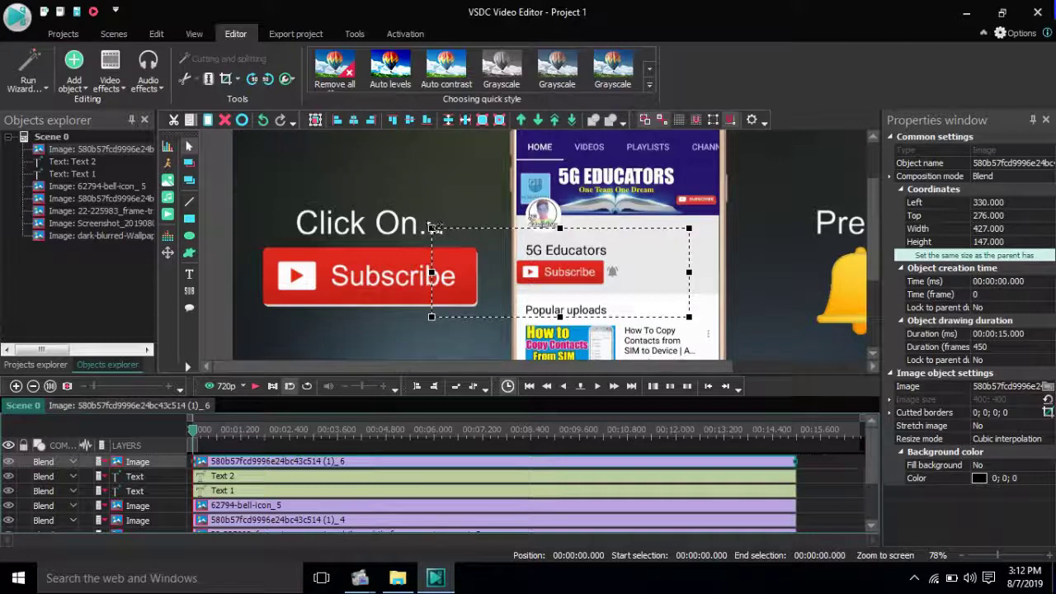
drag(435, 229, 455, 234)
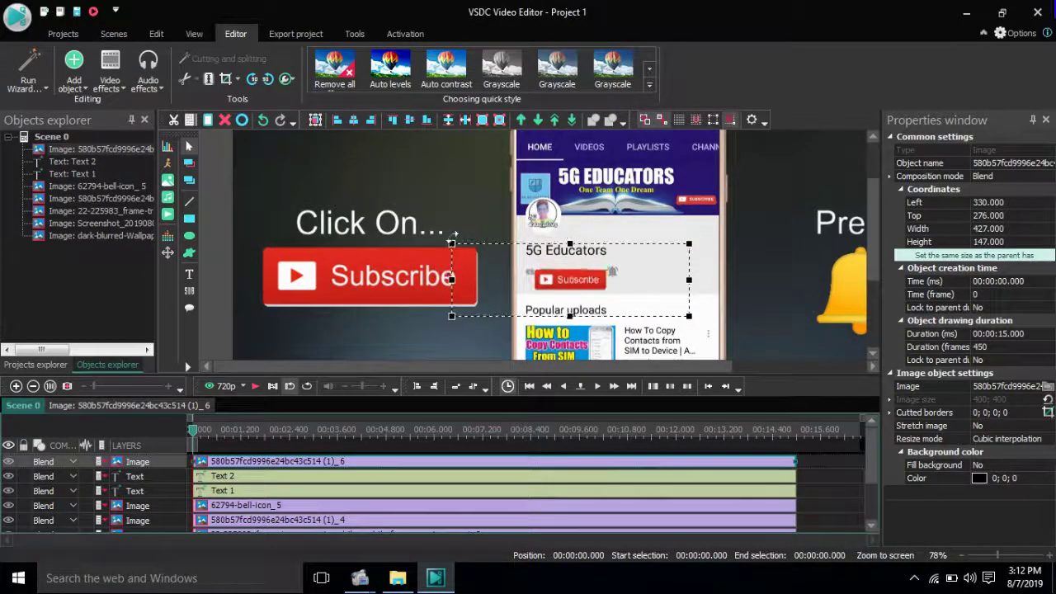
drag(582, 280, 572, 267)
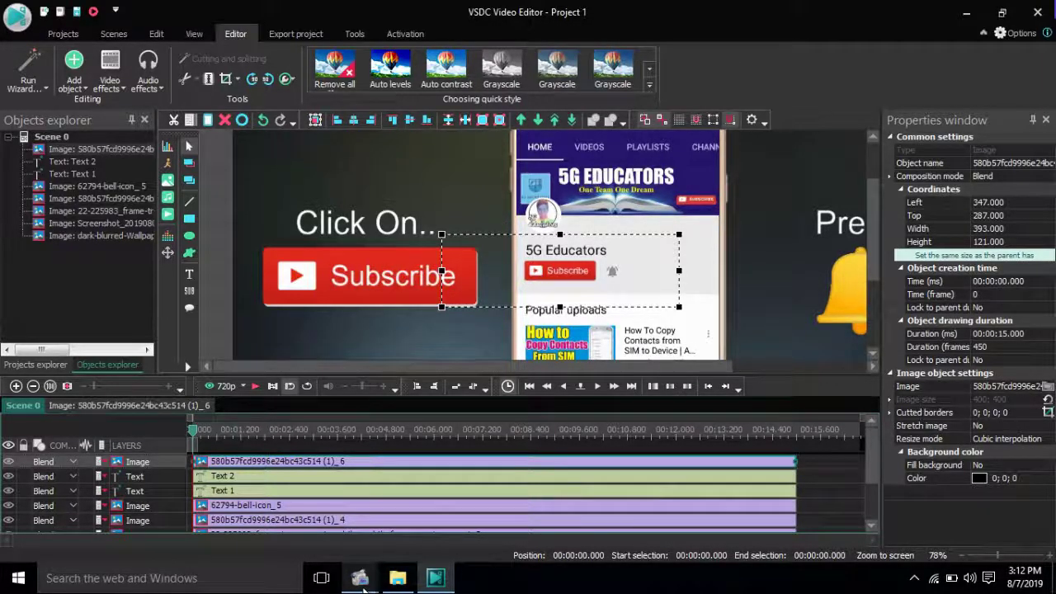
Add the 62794-bell-icon image from the Requirements folder to the scene again and bring it to the front.
mouse_move(438, 582)
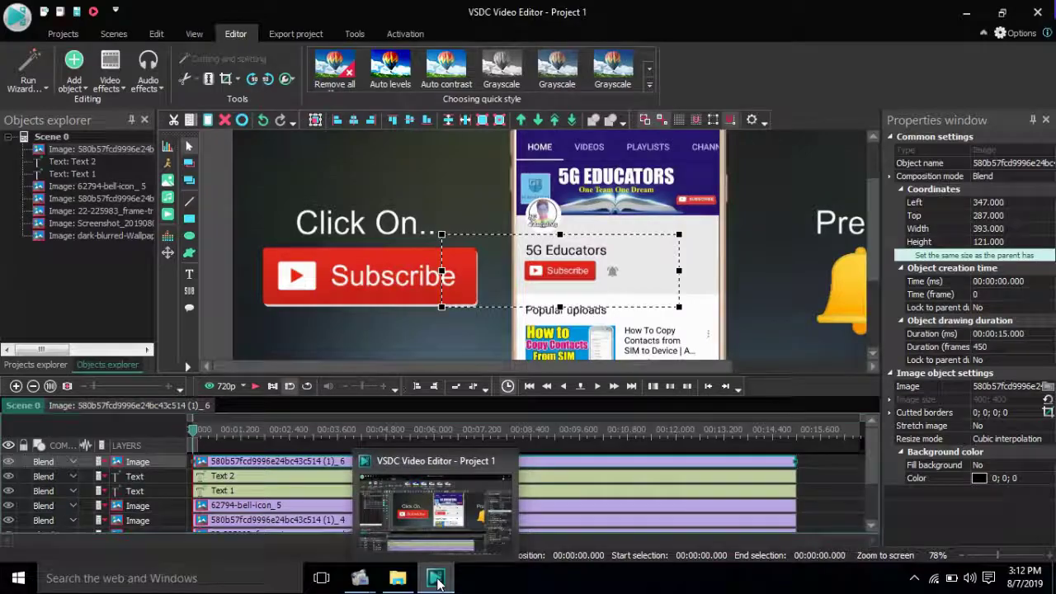
click(397, 577)
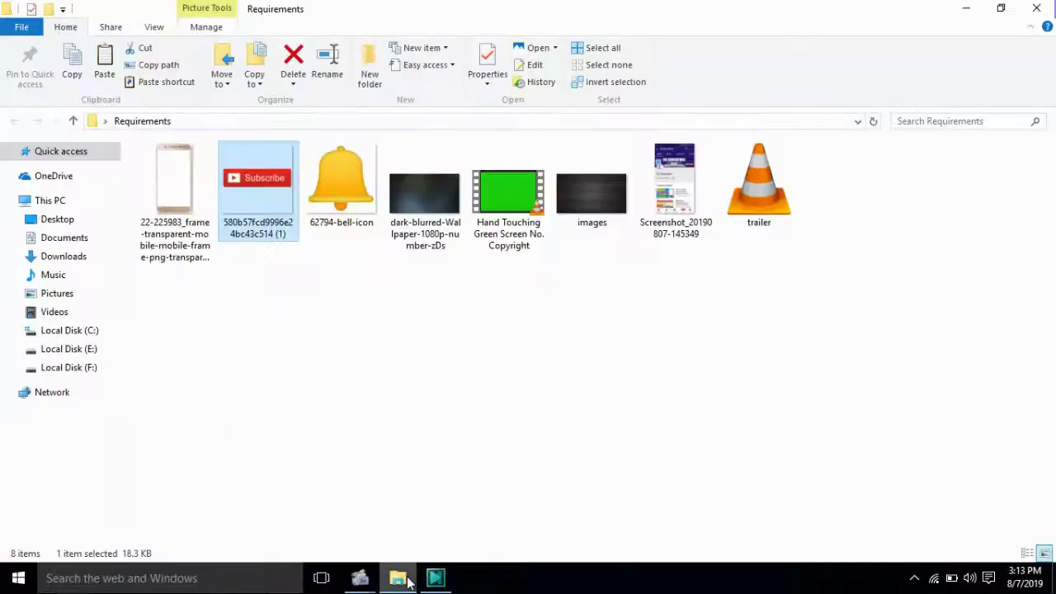
drag(365, 212, 587, 226)
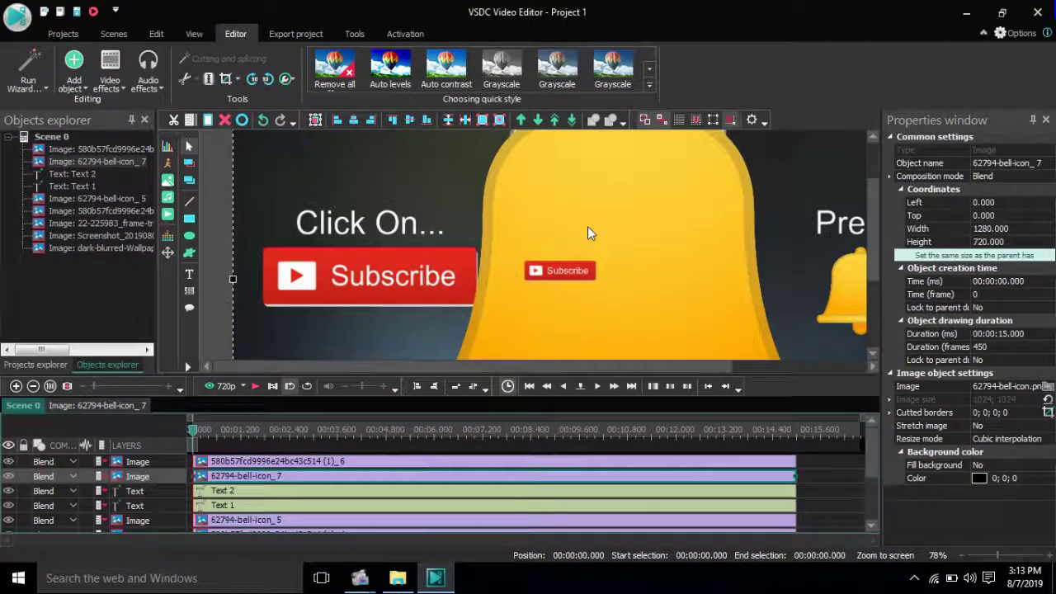
click(553, 120)
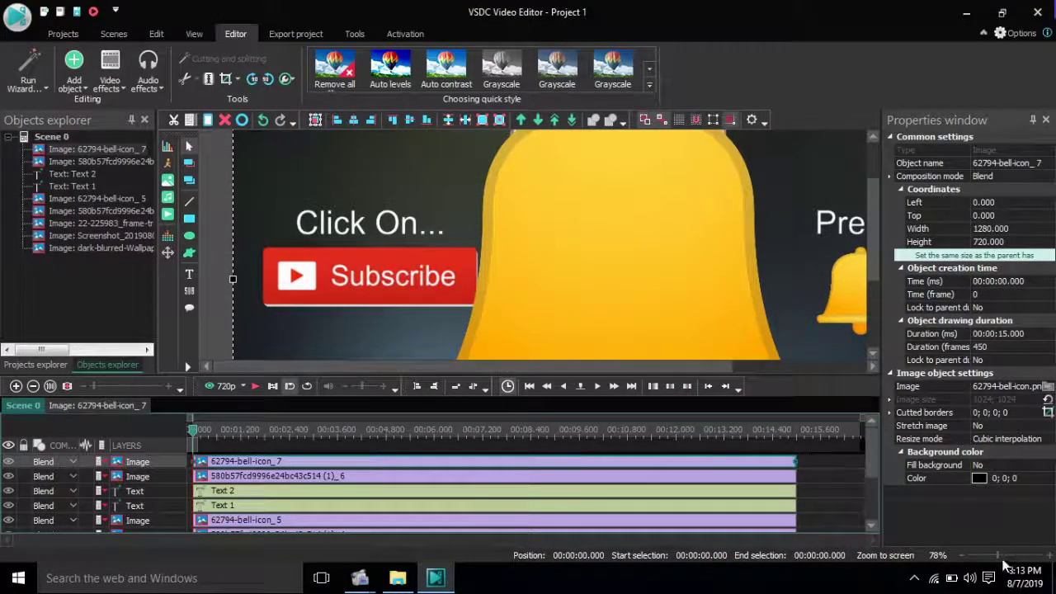
Shrink the new bell image to about 336 by 98 and place it over the phone screen, at about left 461, top 326.
drag(999, 556, 974, 556)
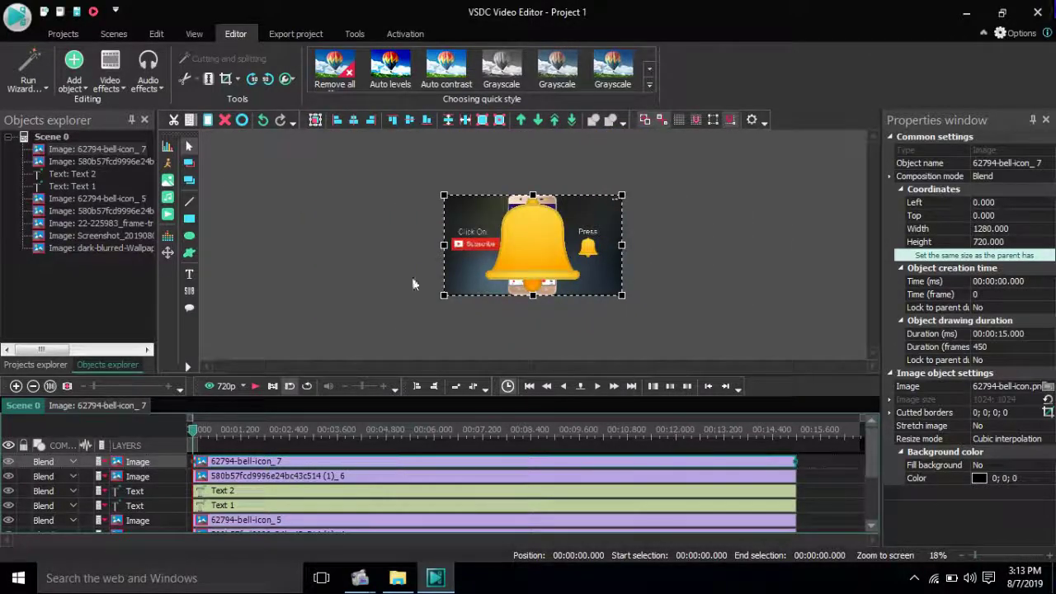
drag(442, 195, 533, 245)
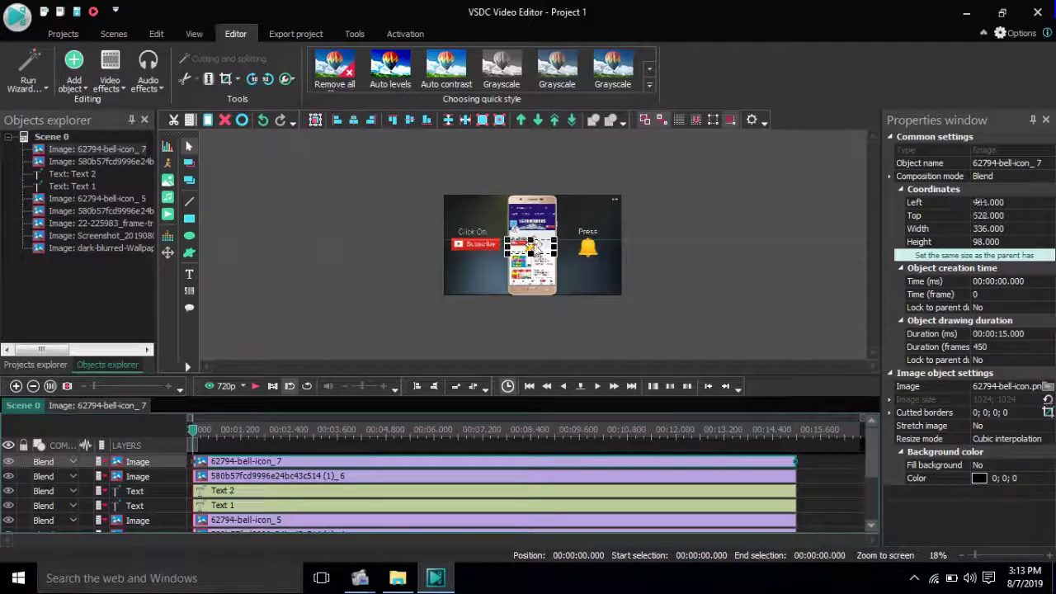
click(884, 554)
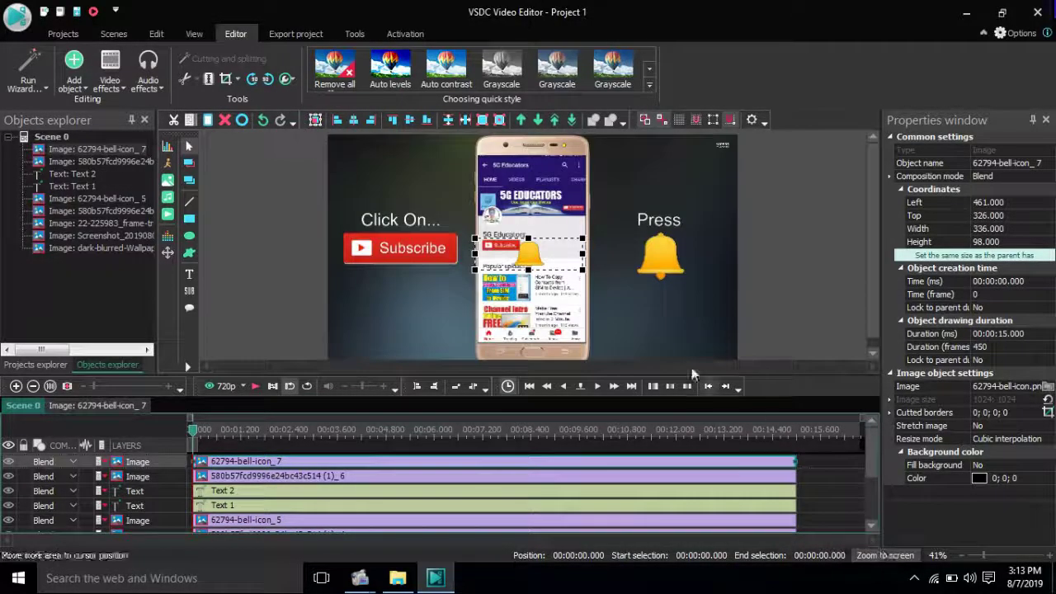
Shrink the phone's bell to the small Subscribe button's height and place it just beside that button, covering the channel page's bell.
click(994, 555)
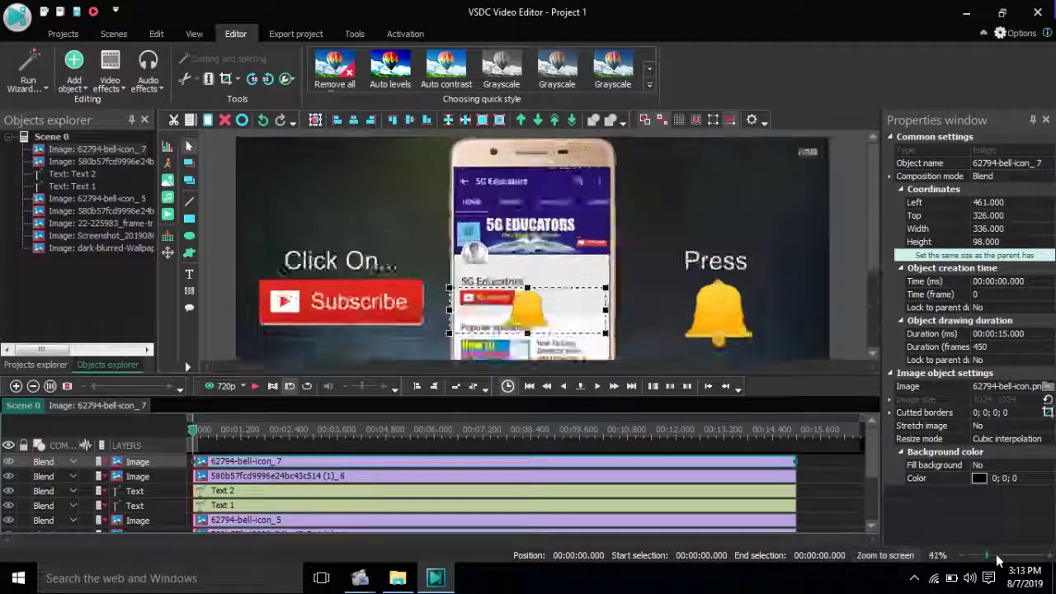
drag(996, 554, 1001, 553)
drag(873, 211, 874, 260)
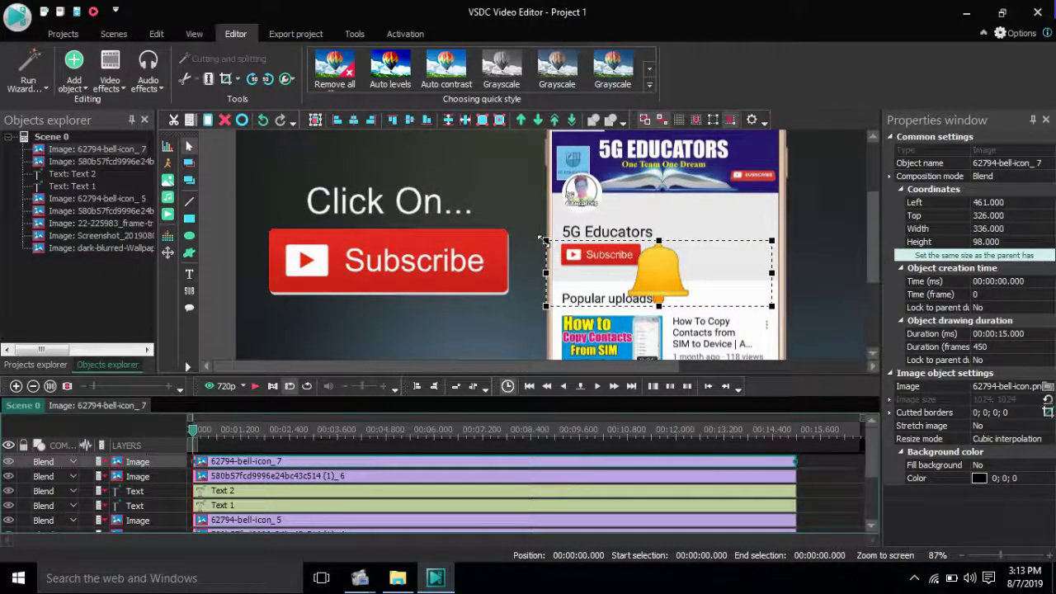
drag(543, 240, 600, 282)
drag(685, 294, 670, 266)
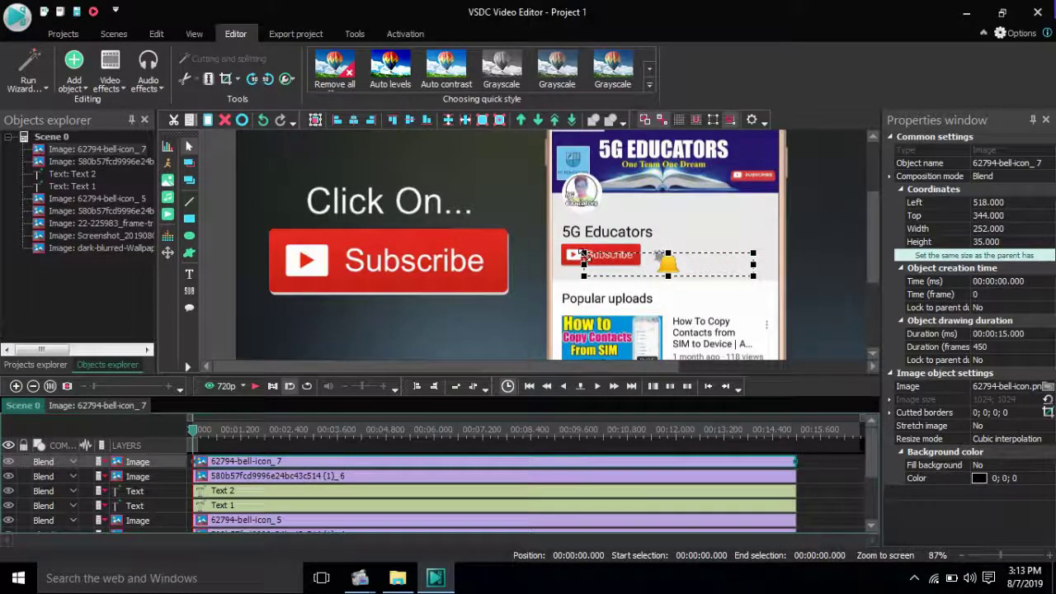
drag(583, 254, 586, 257)
drag(671, 267, 659, 257)
click(799, 223)
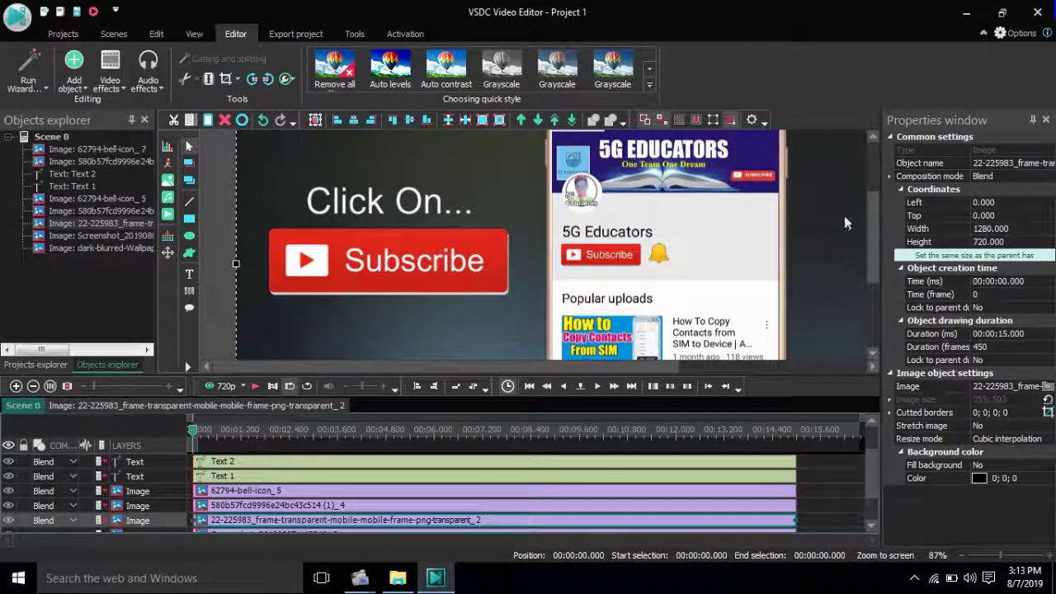
drag(879, 221, 879, 230)
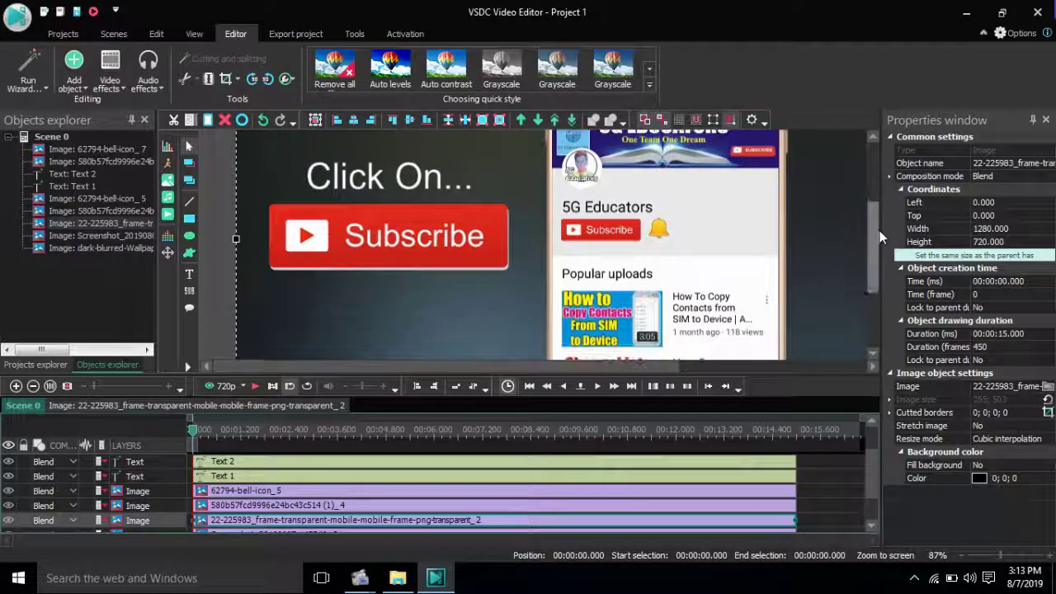
mouse_move(1000, 555)
mouse_down()
mouse_move(967, 559)
mouse_move(982, 559)
mouse_up()
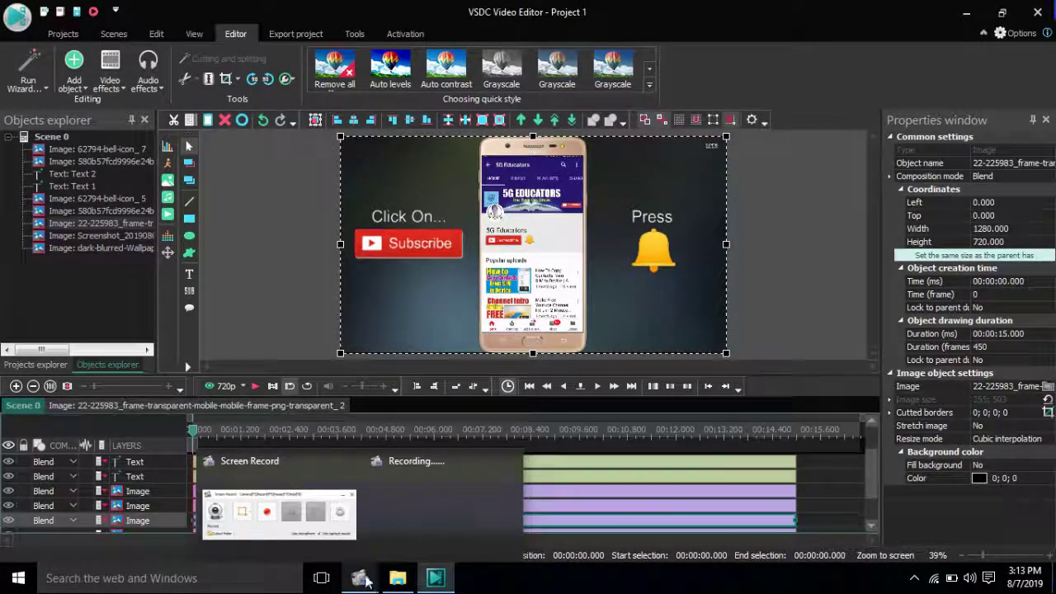
Play the trailer audio file from the Requirements folder in VLC media player, and close the player.
mouse_move(412, 581)
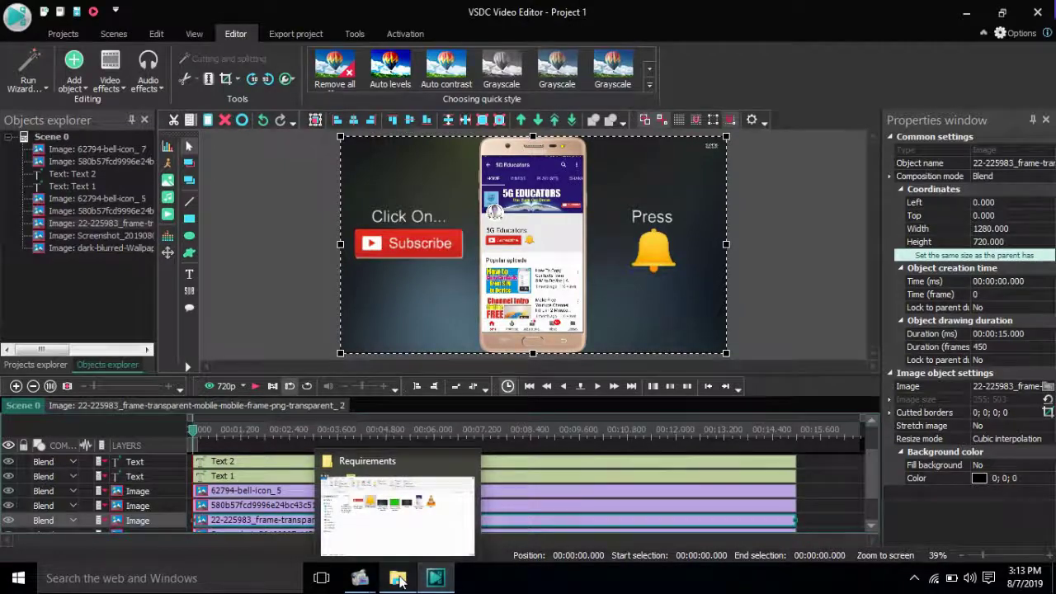
click(413, 582)
double_click(747, 208)
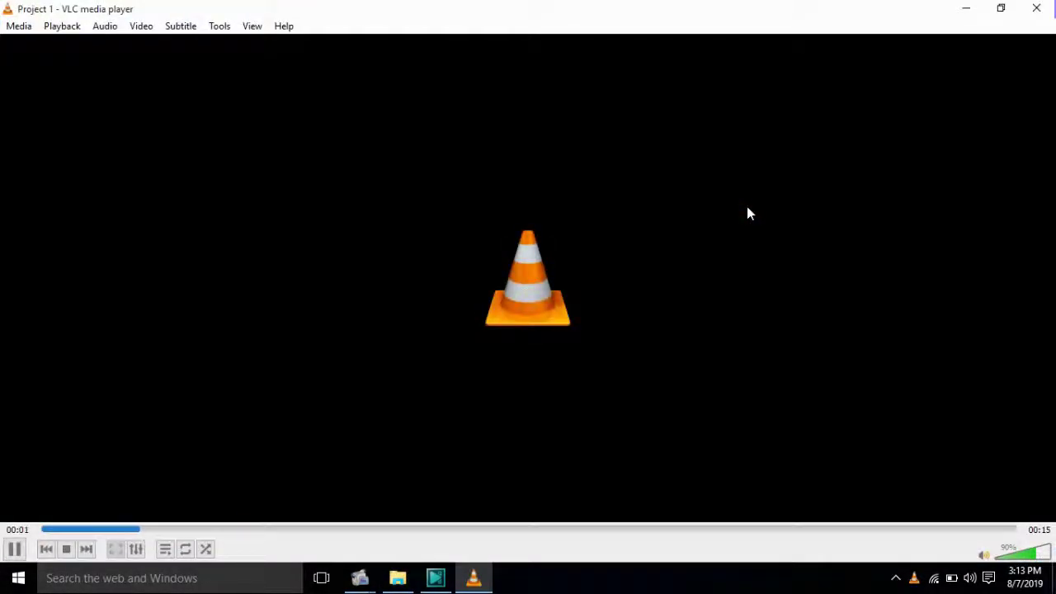
click(1036, 8)
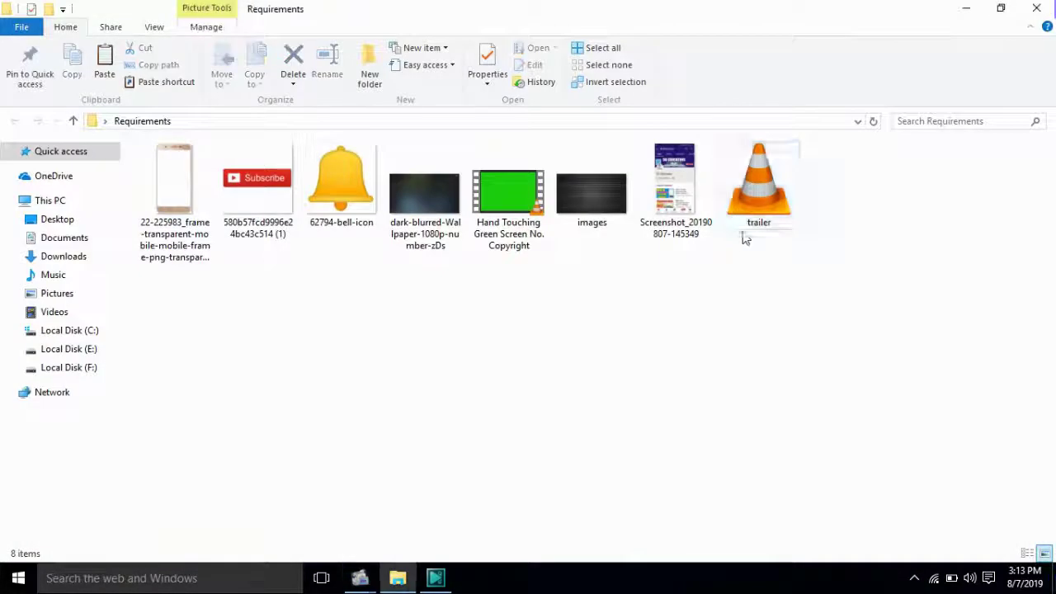
Add the trailer audio file to the timeline starting at 0, and play a preview of the scene.
drag(750, 212, 466, 478)
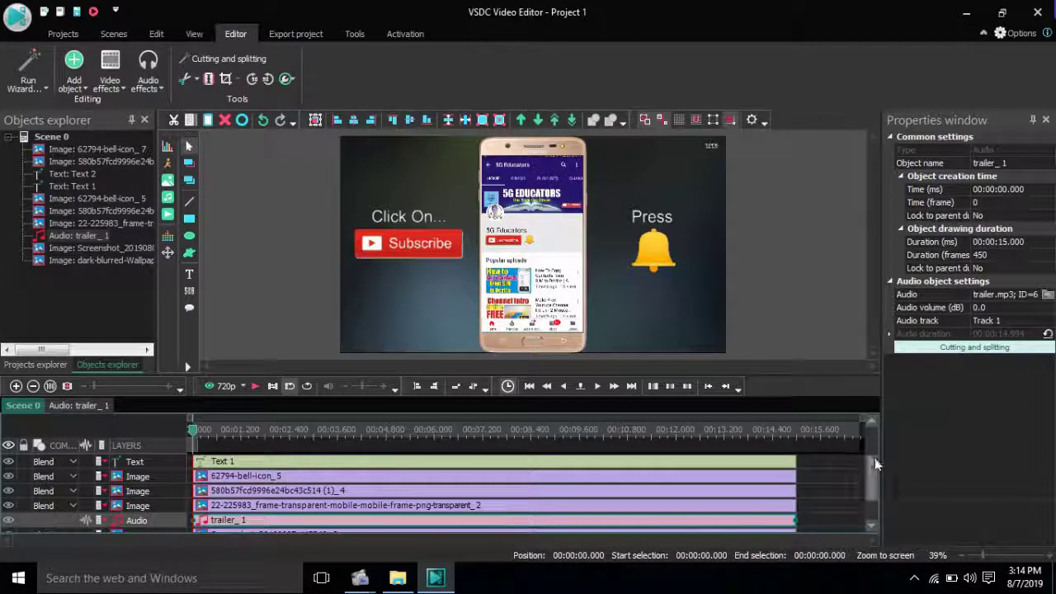
scroll(879, 491, down, 1)
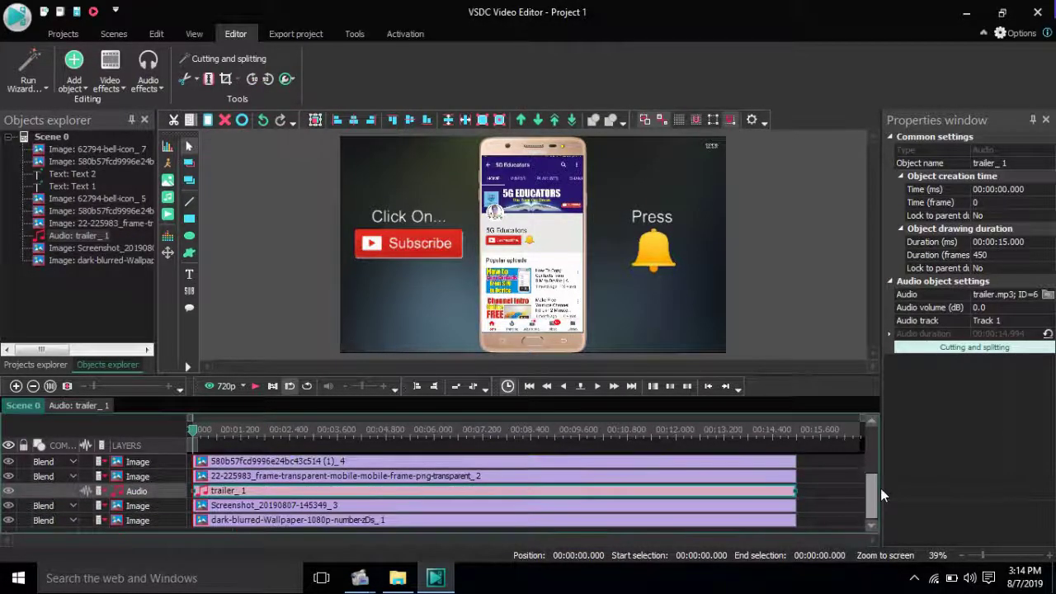
click(256, 391)
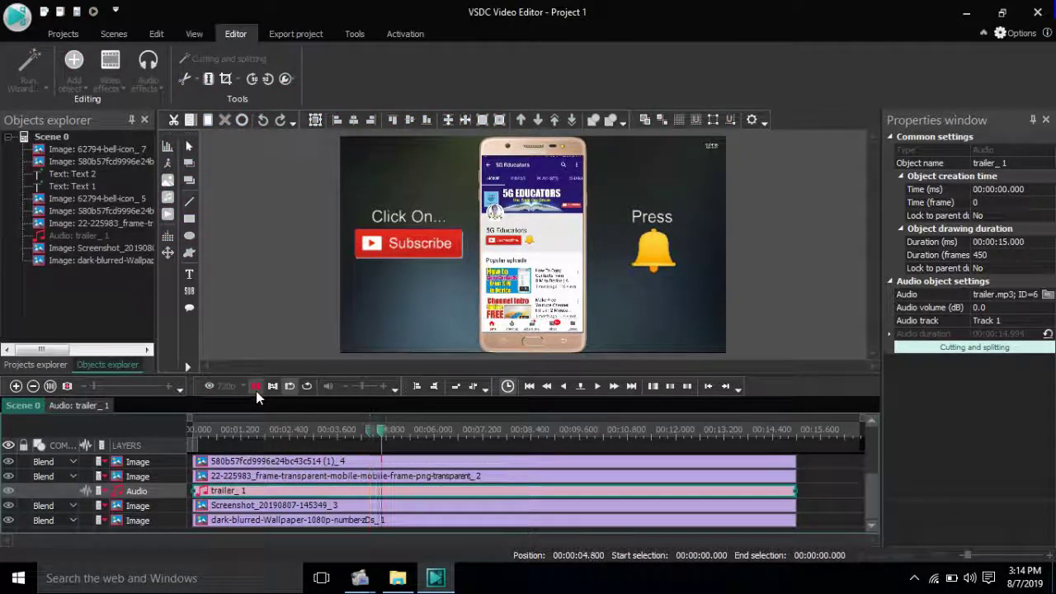
click(256, 391)
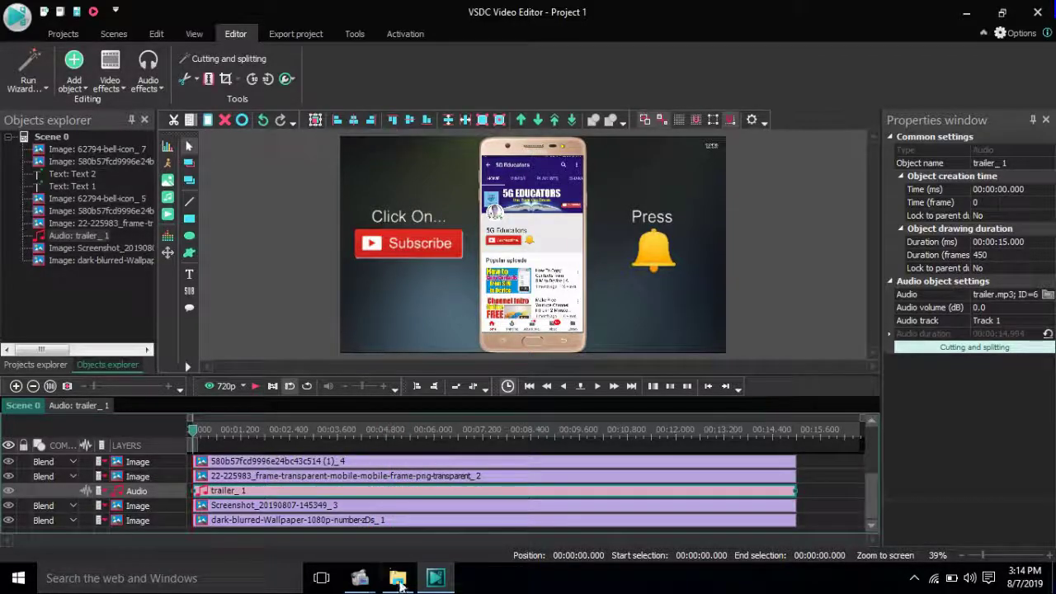
Add the "Hand Touching Green Screen No. Copyright" video at the start of the scene and bring it to the front.
click(397, 579)
drag(508, 196, 448, 495)
drag(490, 272, 490, 271)
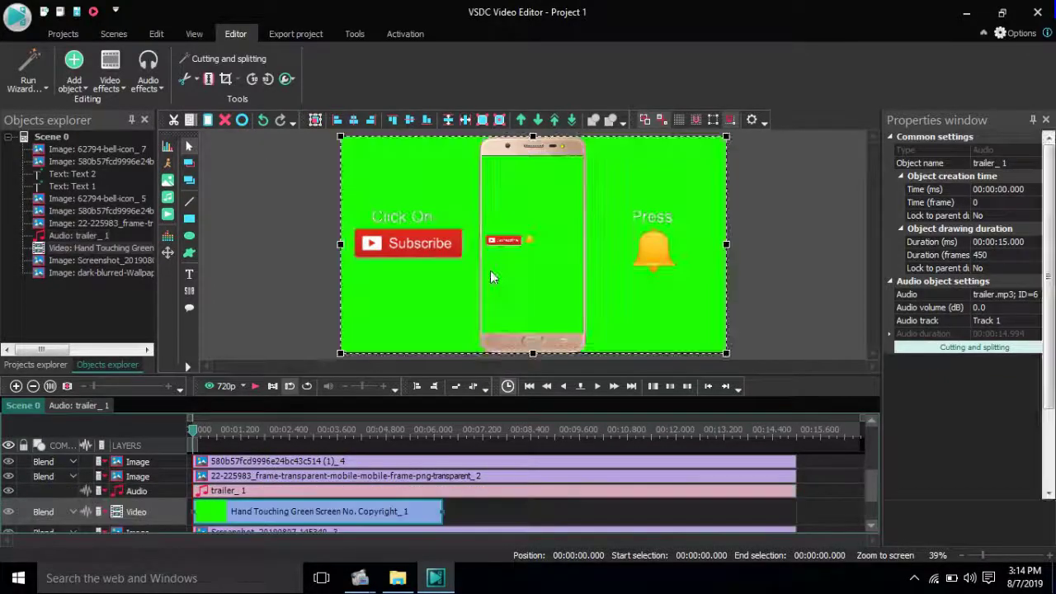
click(556, 120)
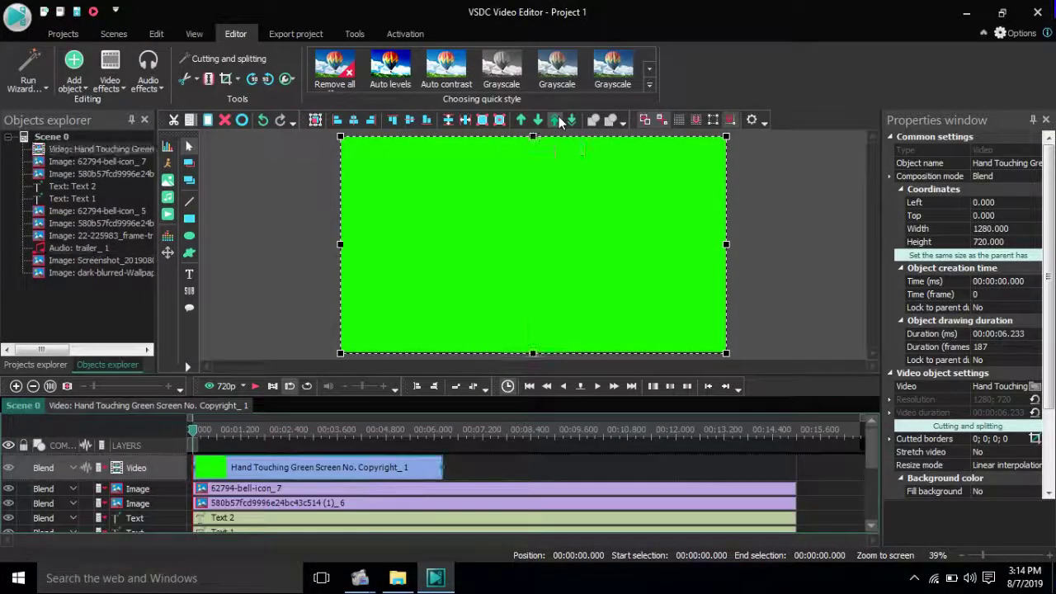
Preview the green-screen hand clip, split it at 00:00:02.666 and delete the part after the cut.
click(255, 386)
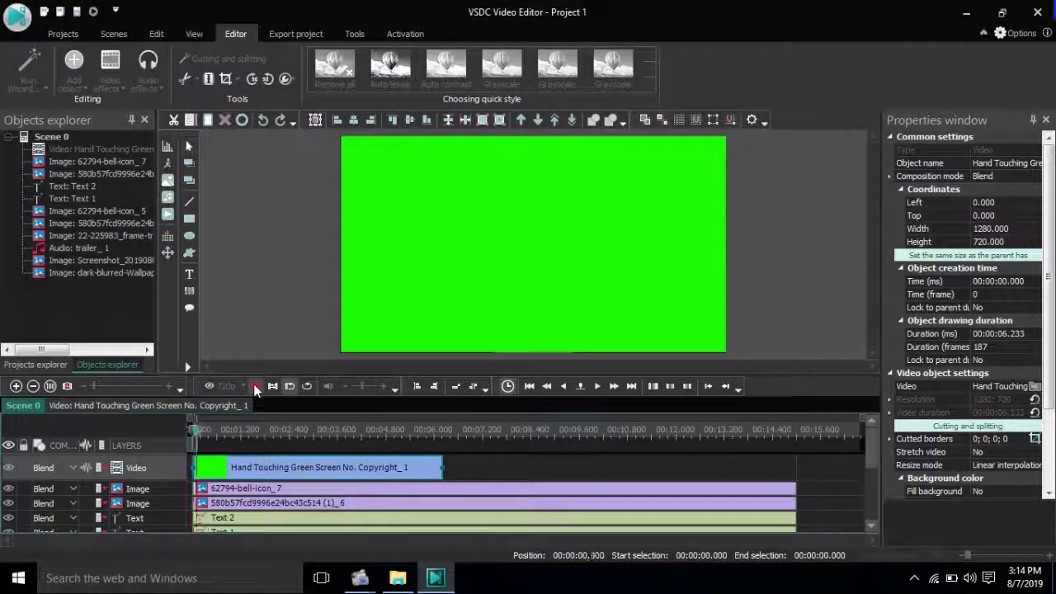
click(255, 386)
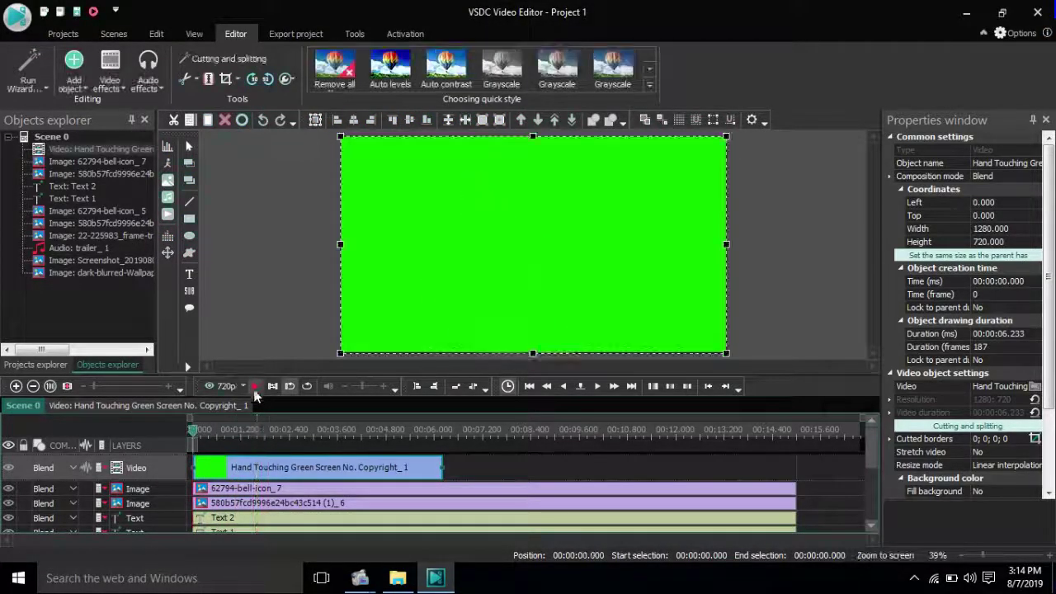
click(214, 442)
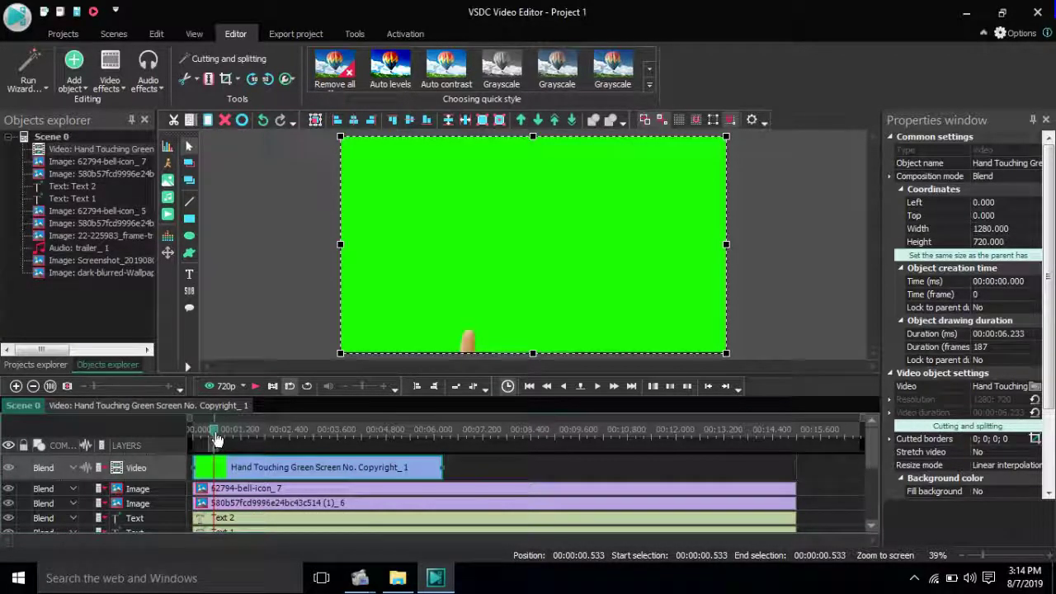
drag(216, 439, 303, 440)
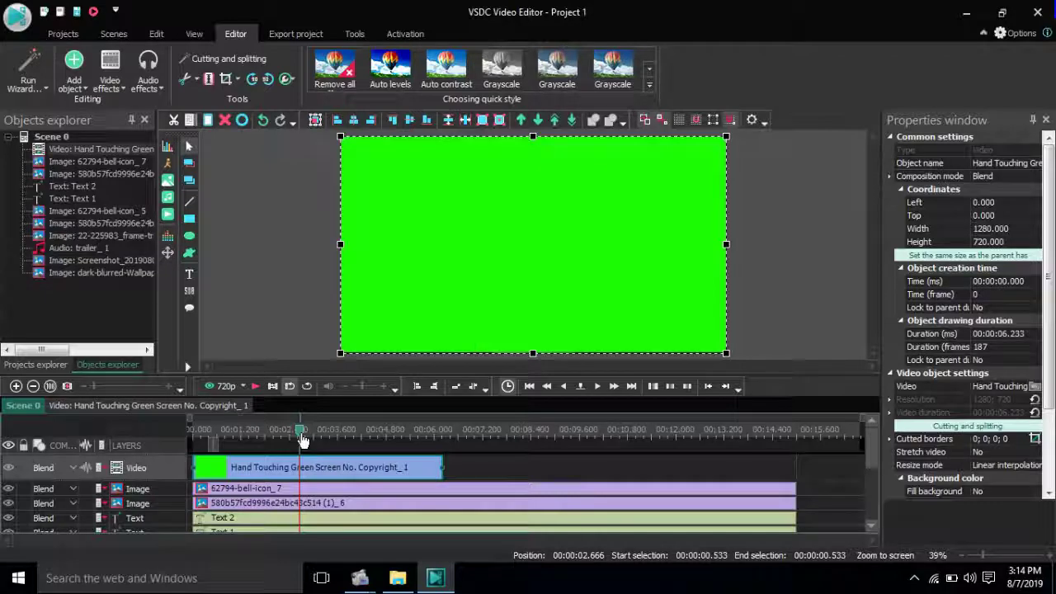
click(256, 386)
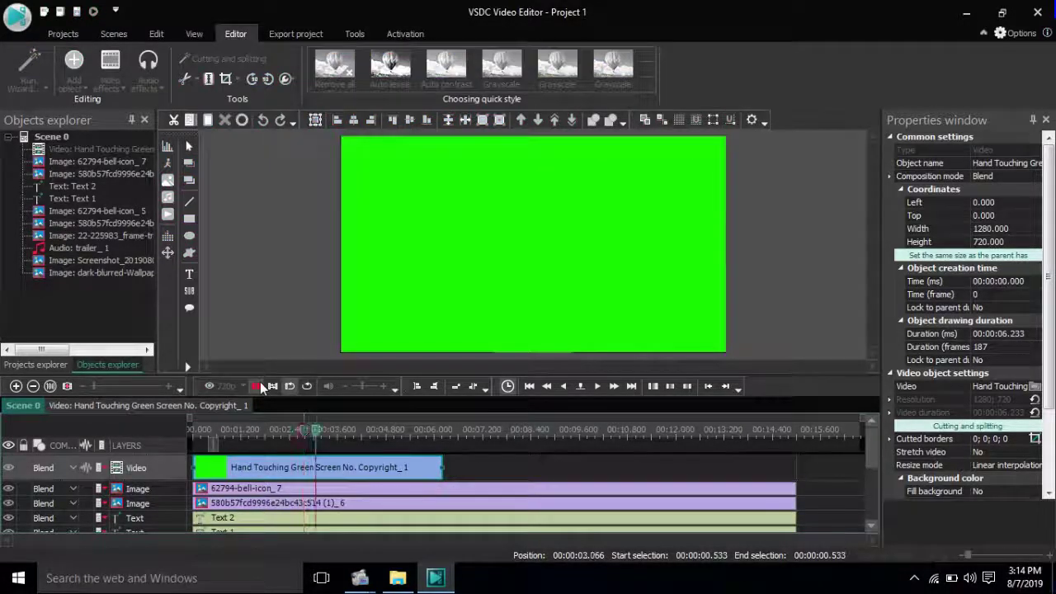
click(256, 386)
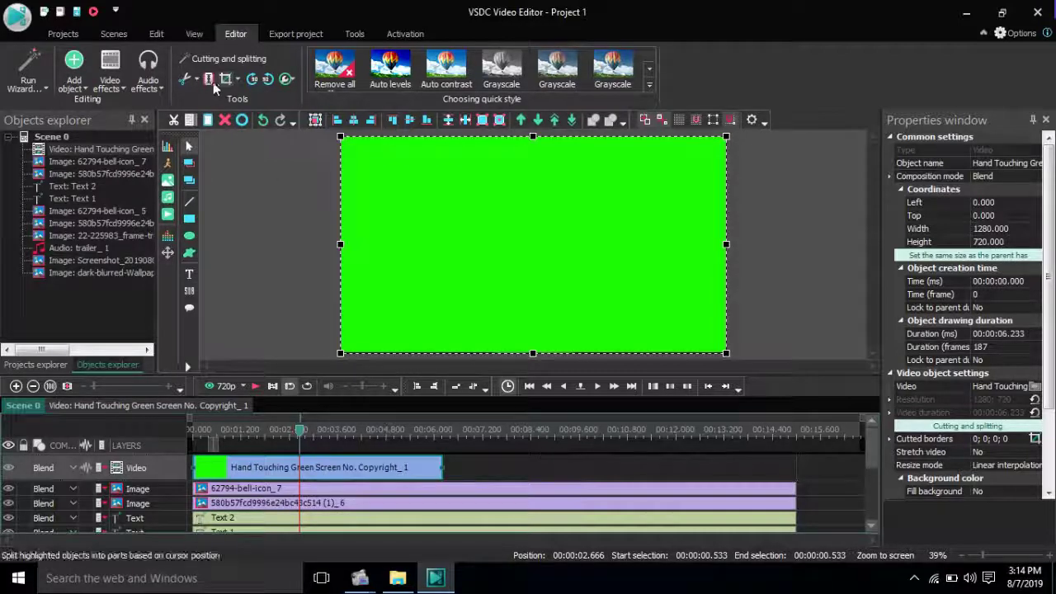
click(439, 394)
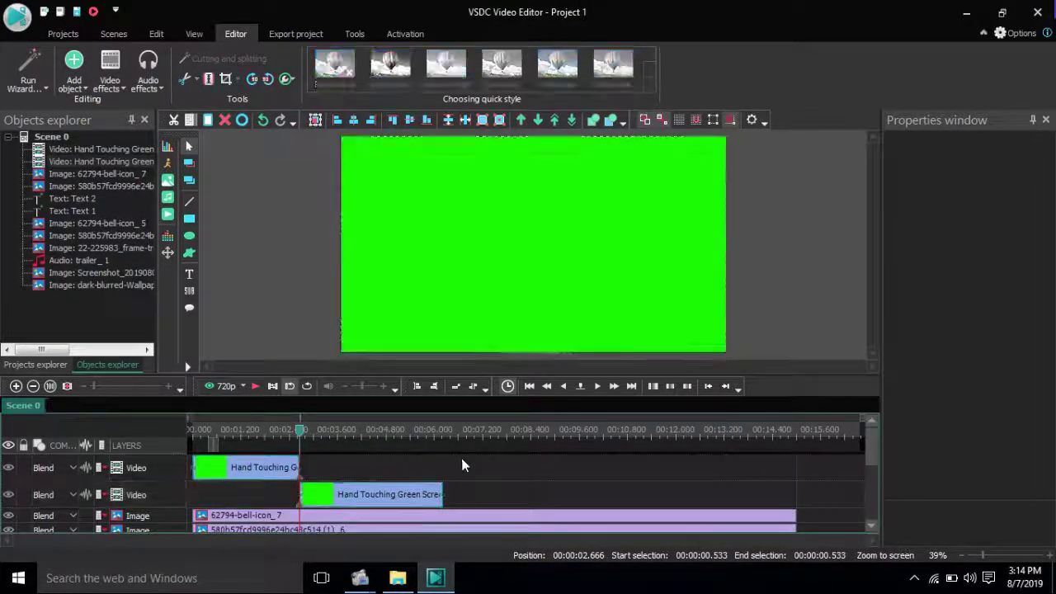
key(Delete)
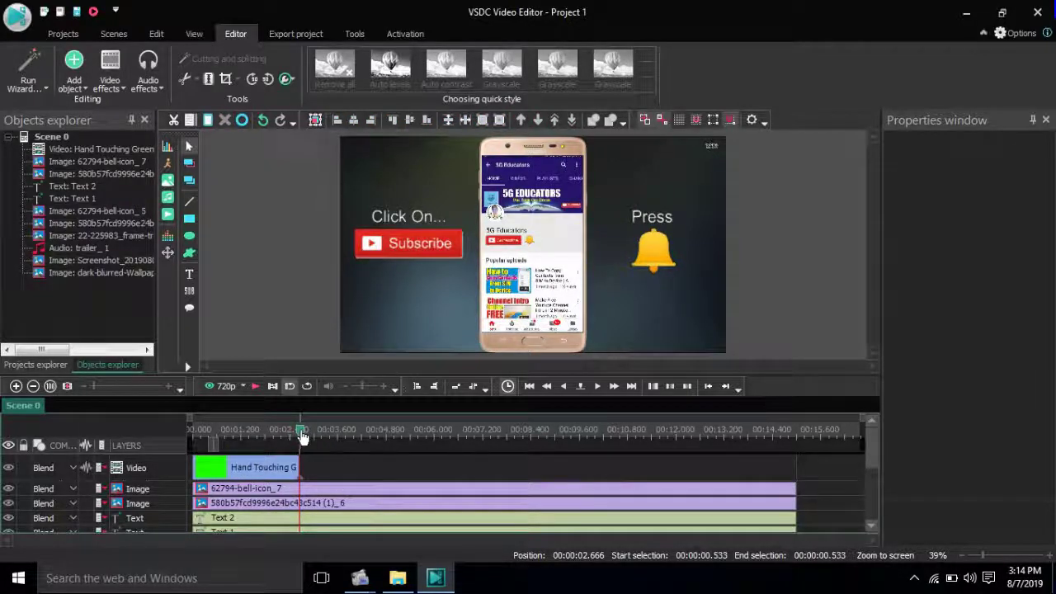
Move the hand clip to start at about 2.07 s and apply a Background remover effect over its whole parent duration.
drag(302, 437, 336, 439)
drag(277, 475, 360, 461)
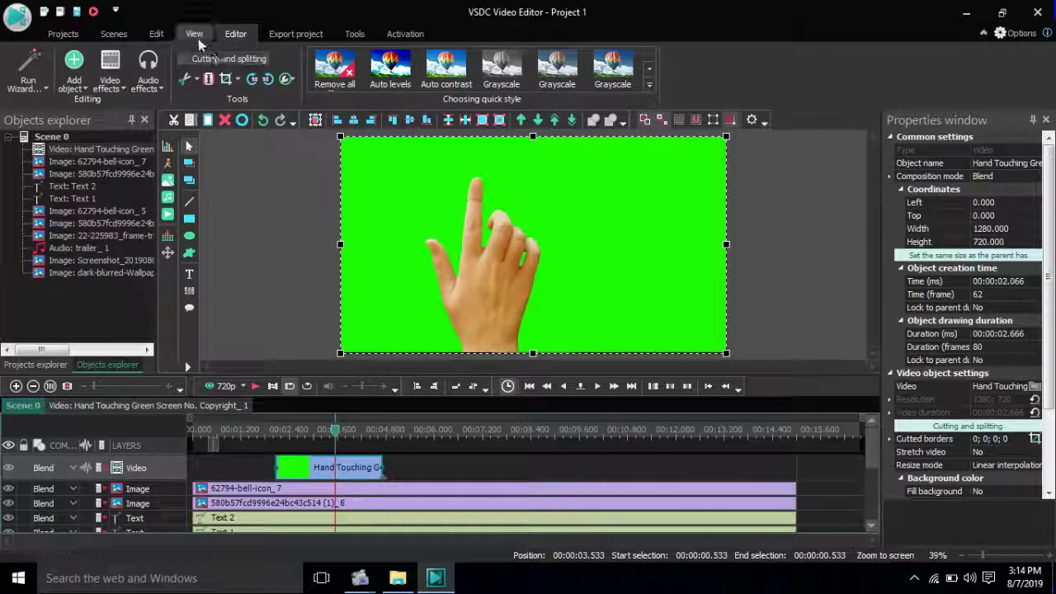
click(106, 88)
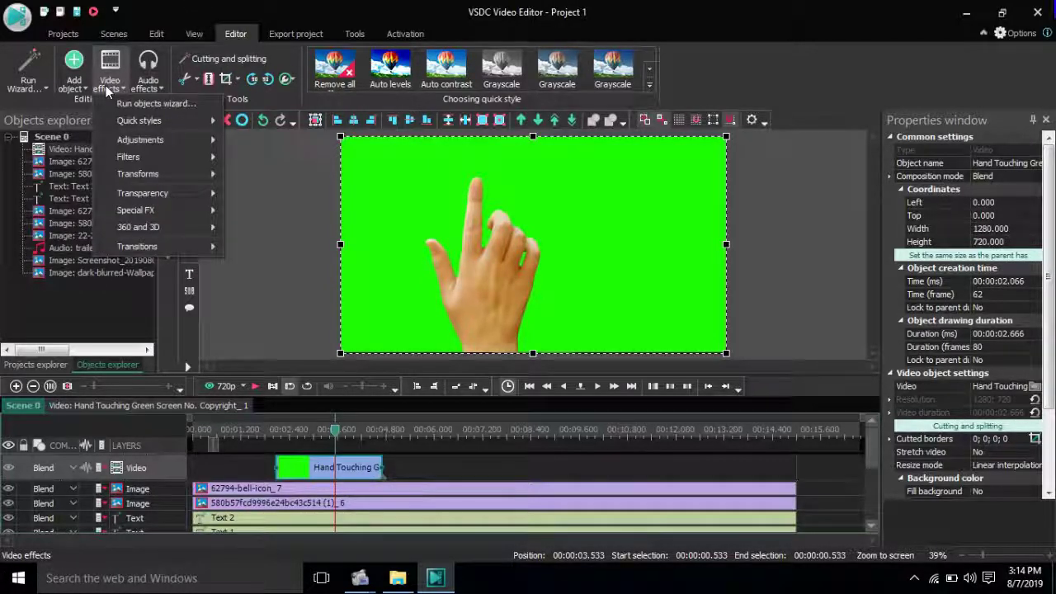
mouse_move(185, 193)
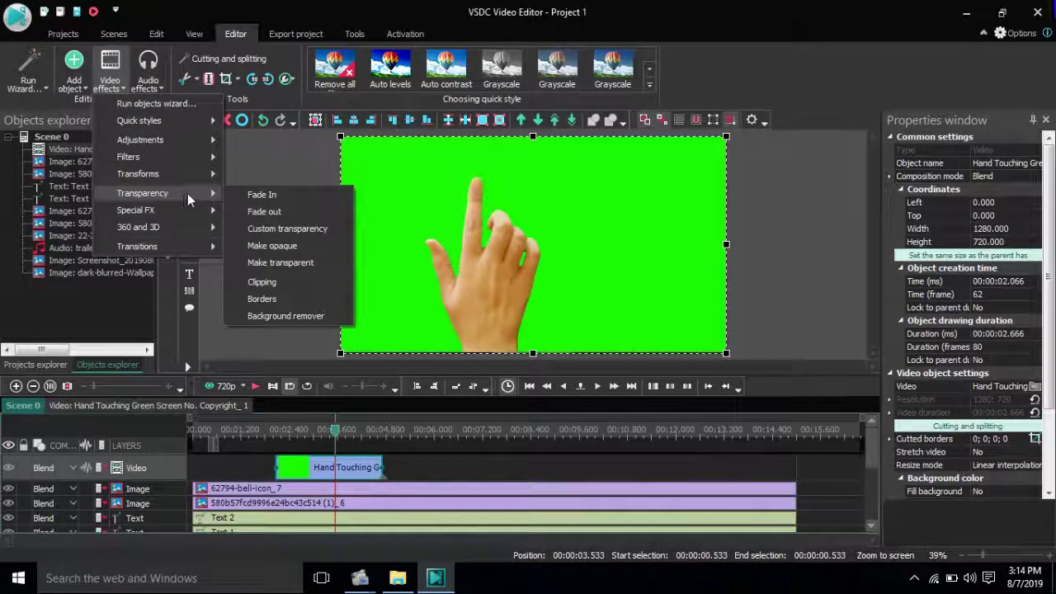
click(264, 316)
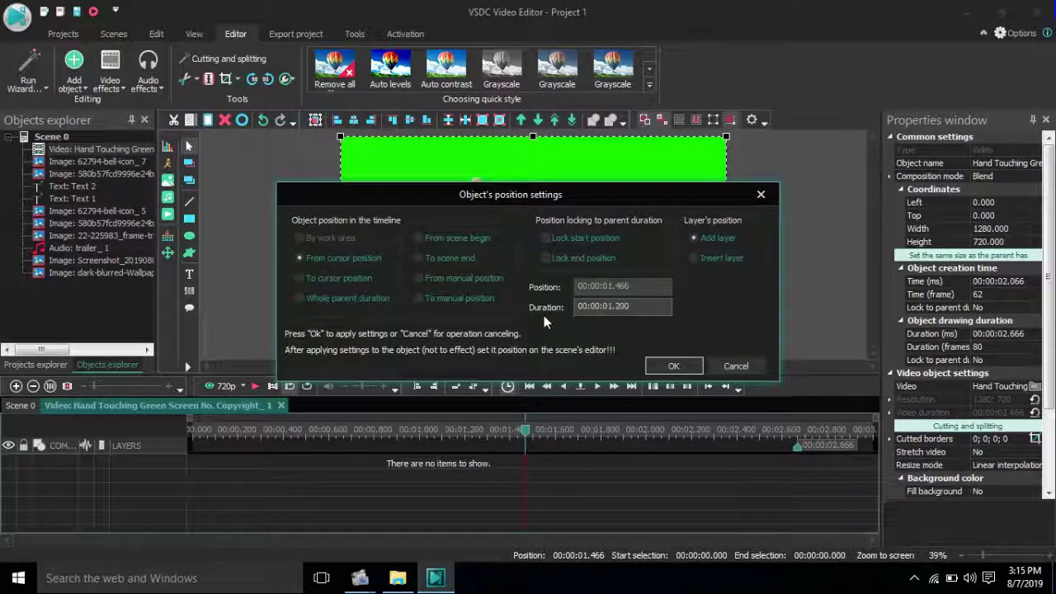
click(672, 372)
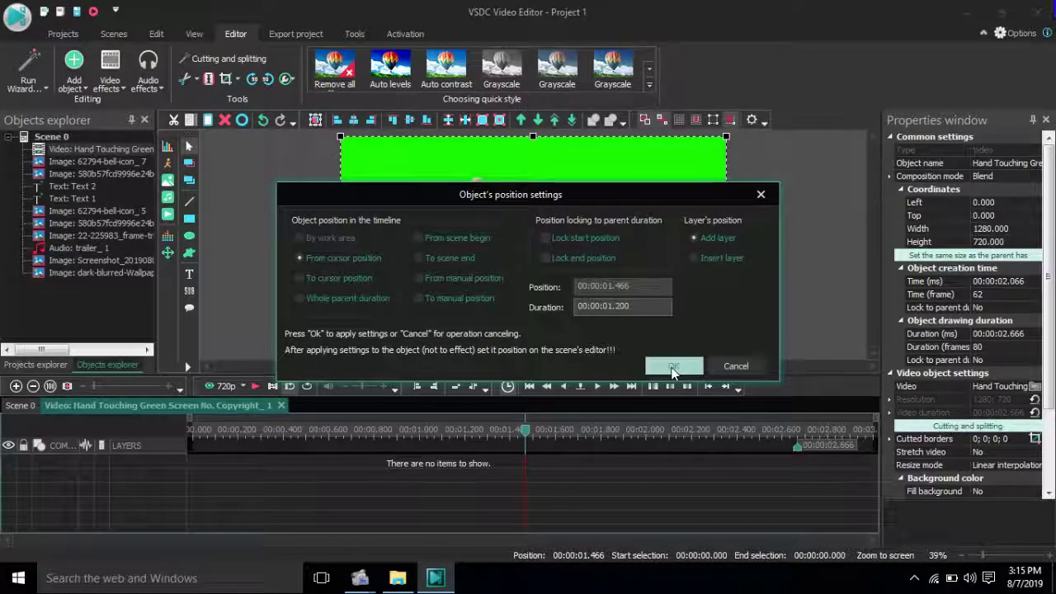
click(371, 299)
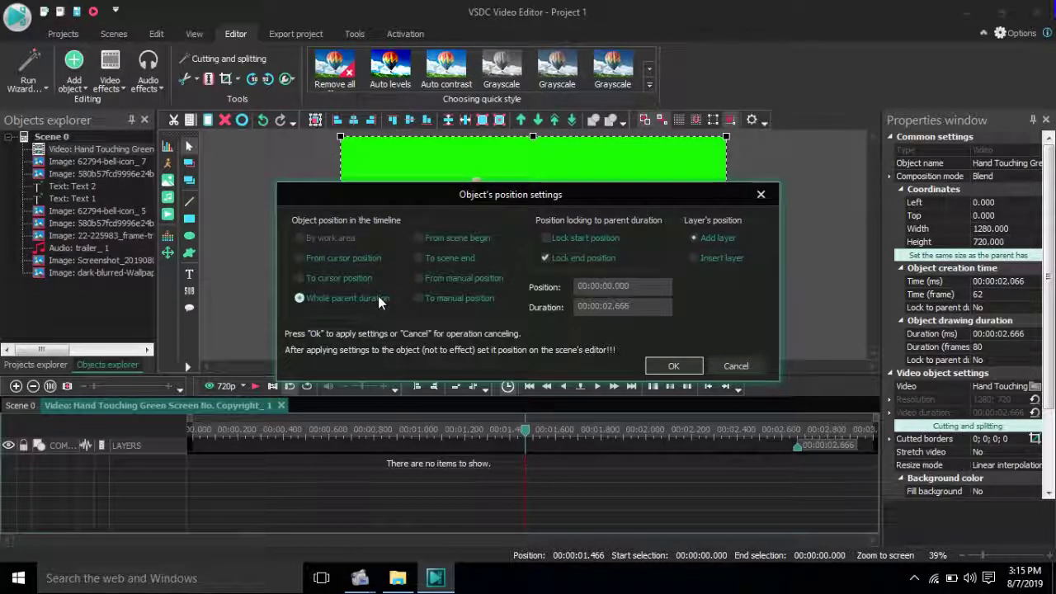
click(659, 365)
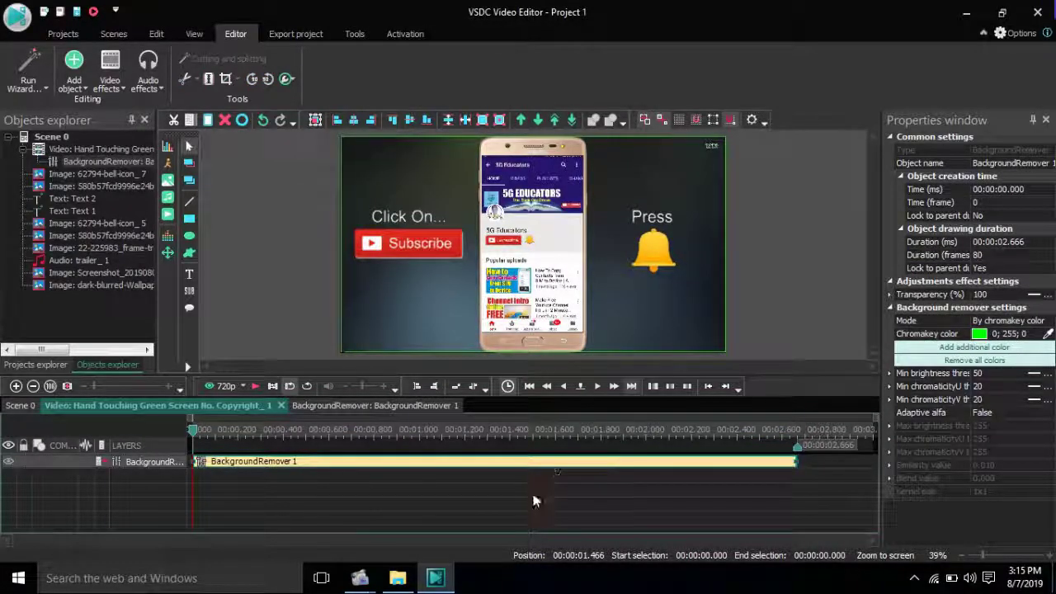
Sample the clip's green as the chromakey color, add a second chromakey color sampled at the frame's upper edge, and preview the effect.
click(1048, 334)
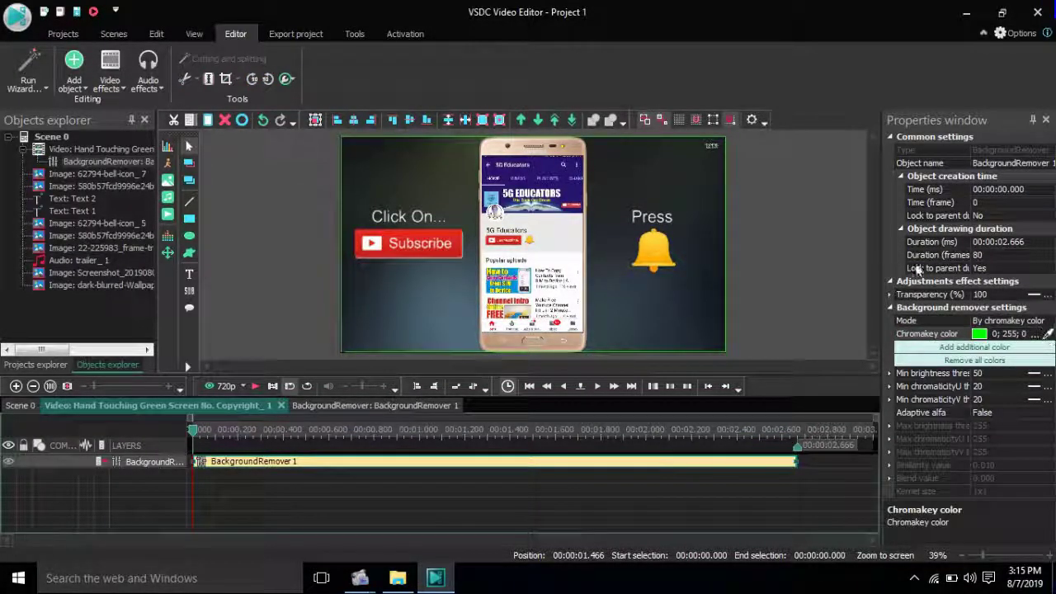
click(727, 176)
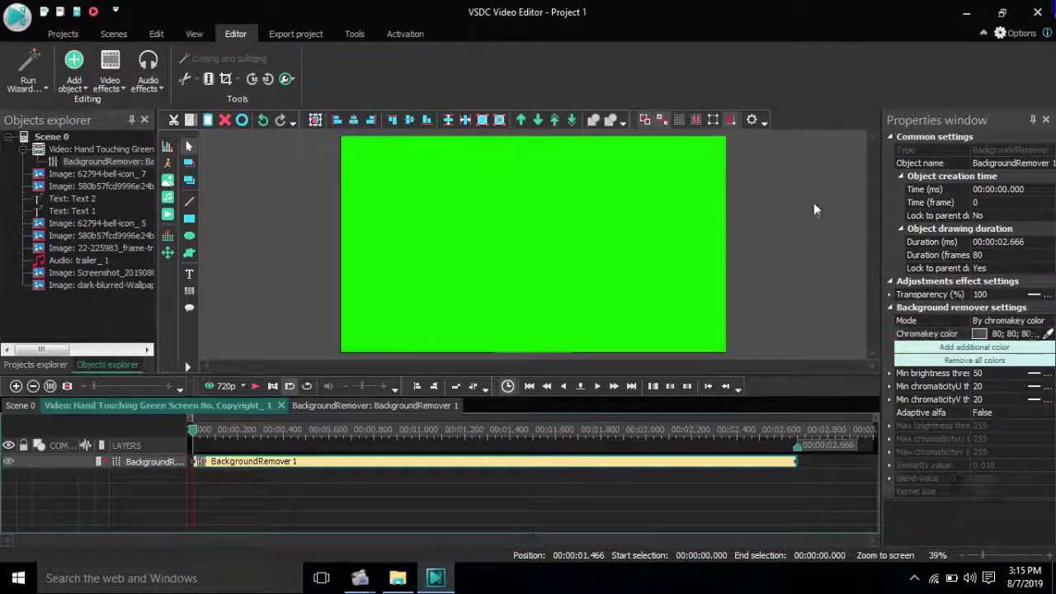
click(1048, 333)
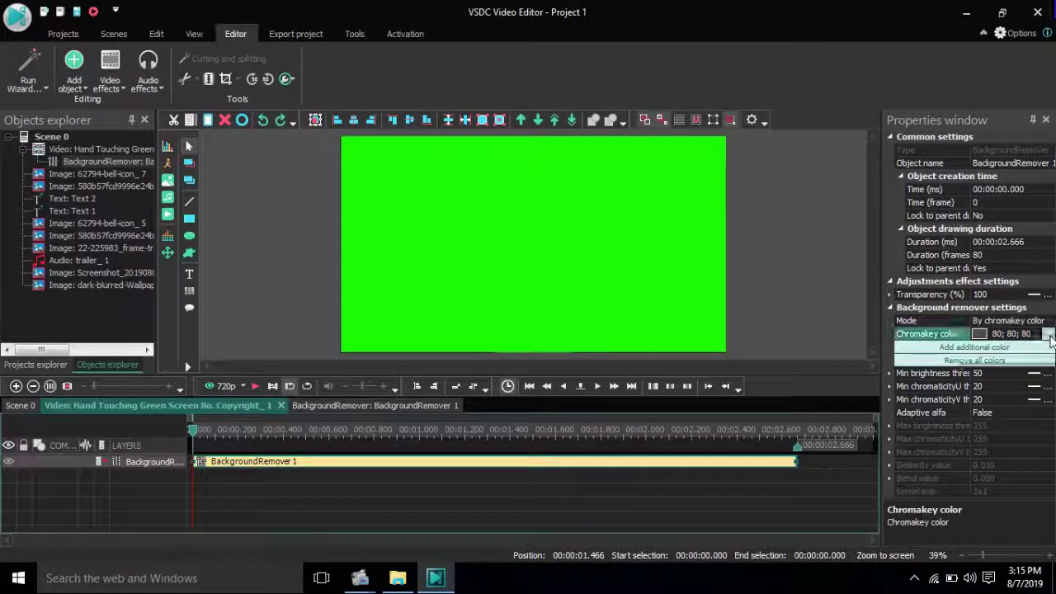
click(642, 254)
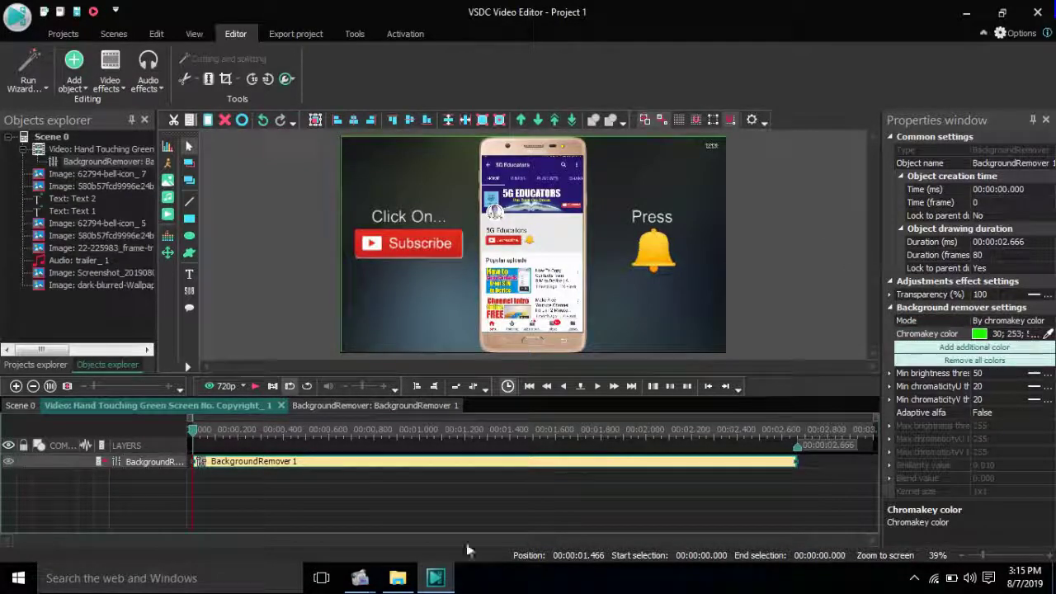
click(1003, 349)
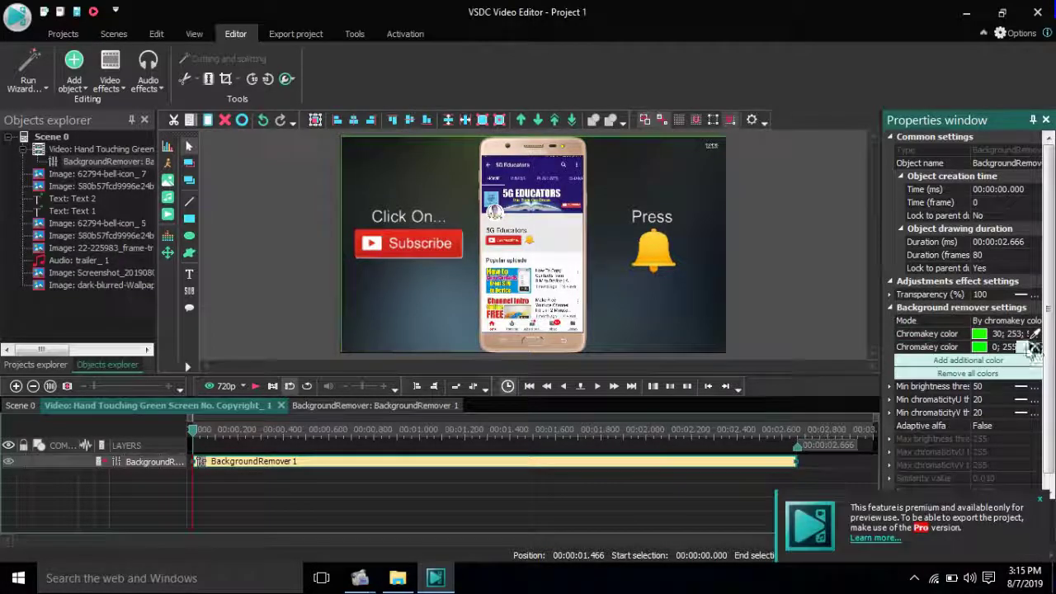
click(1029, 350)
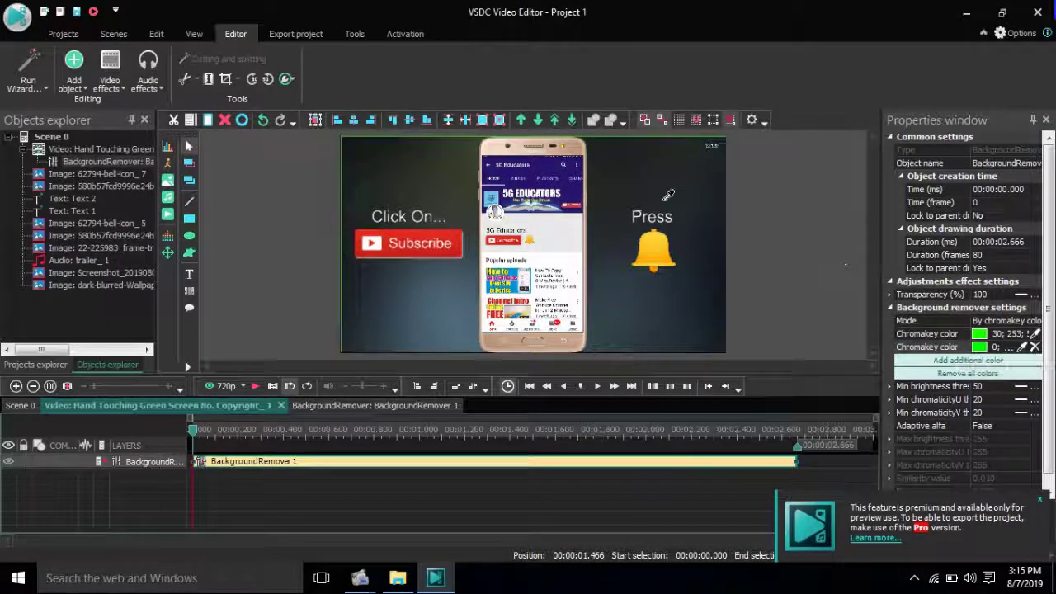
click(669, 136)
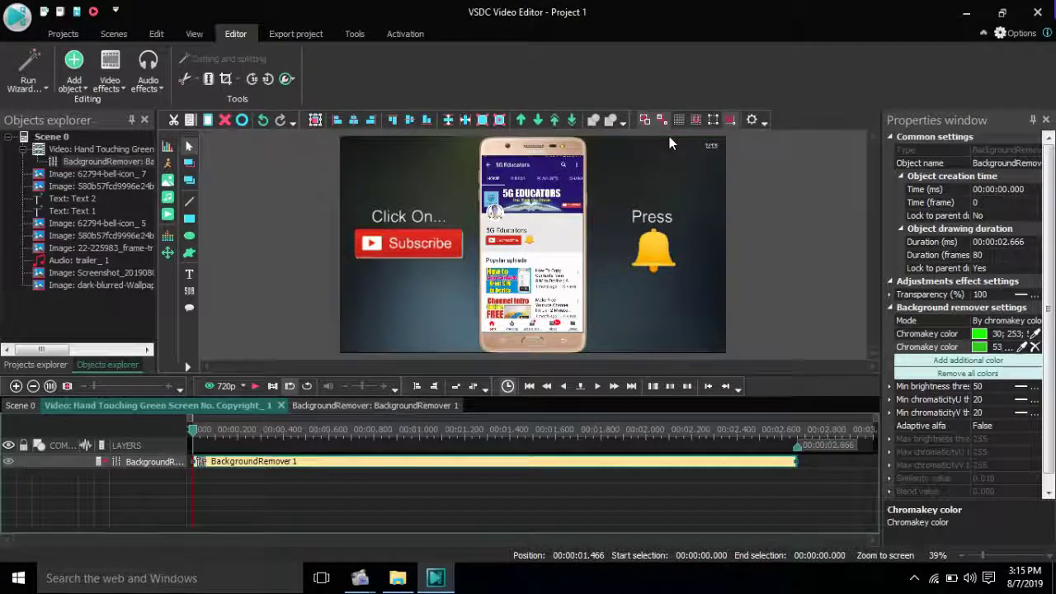
click(256, 386)
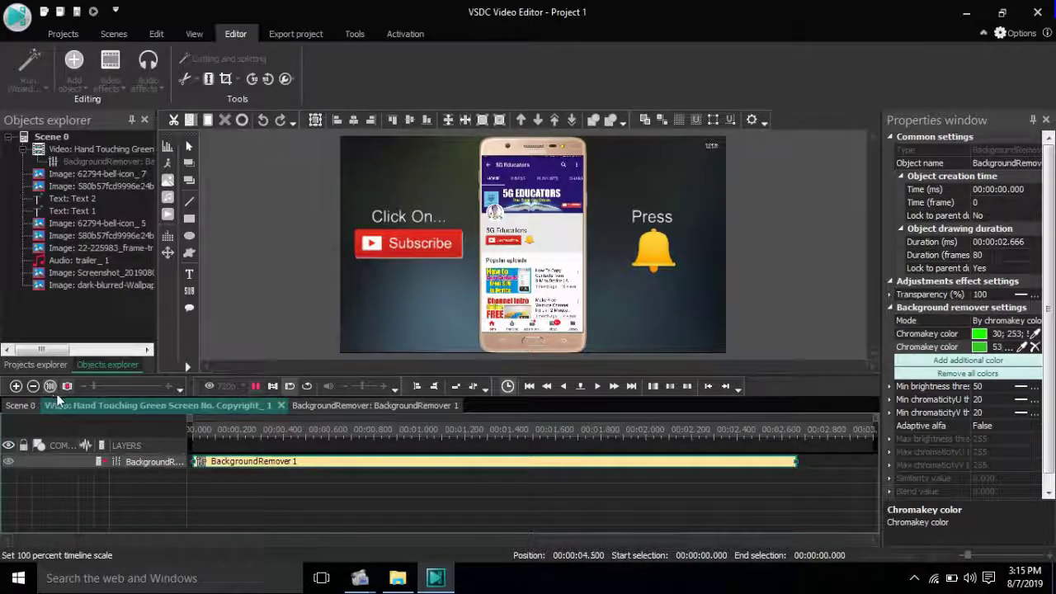
click(261, 386)
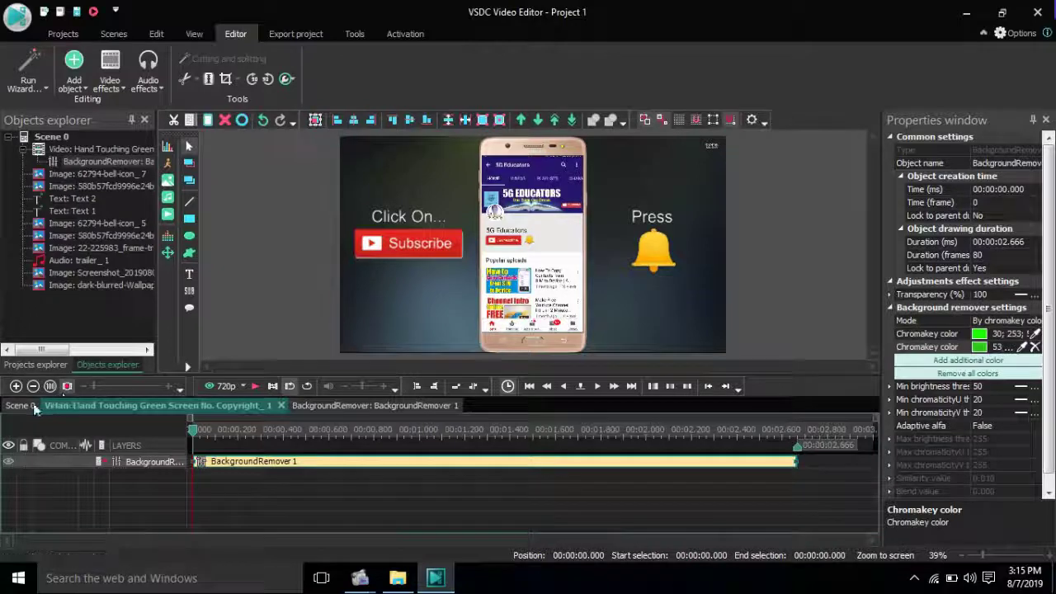
Return to Scene 0, move the hand clip to start at 00:00:01.433, and play a preview from 00:00:01.266.
click(35, 407)
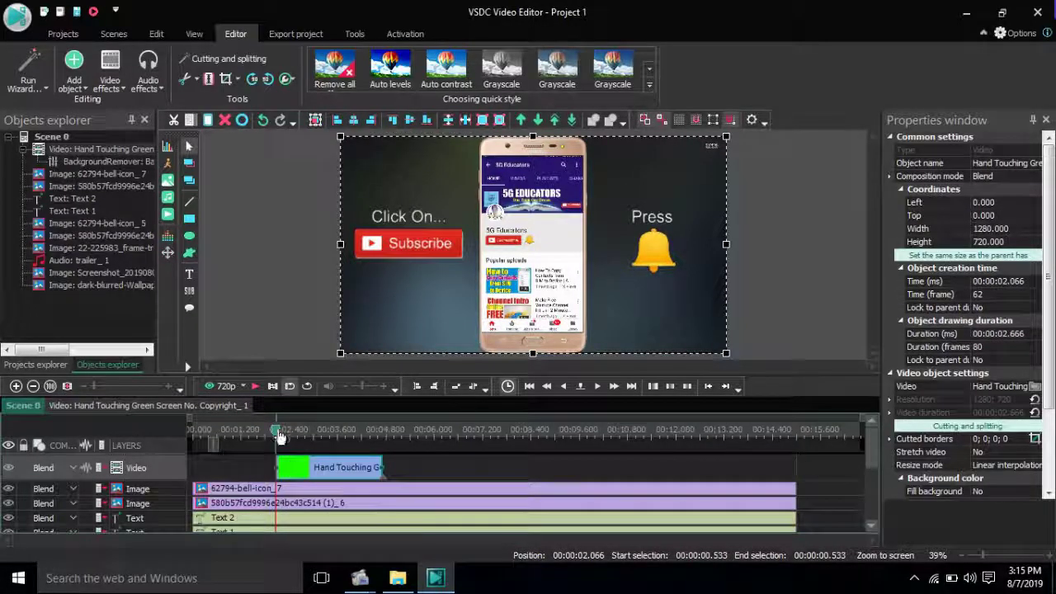
drag(277, 437, 246, 435)
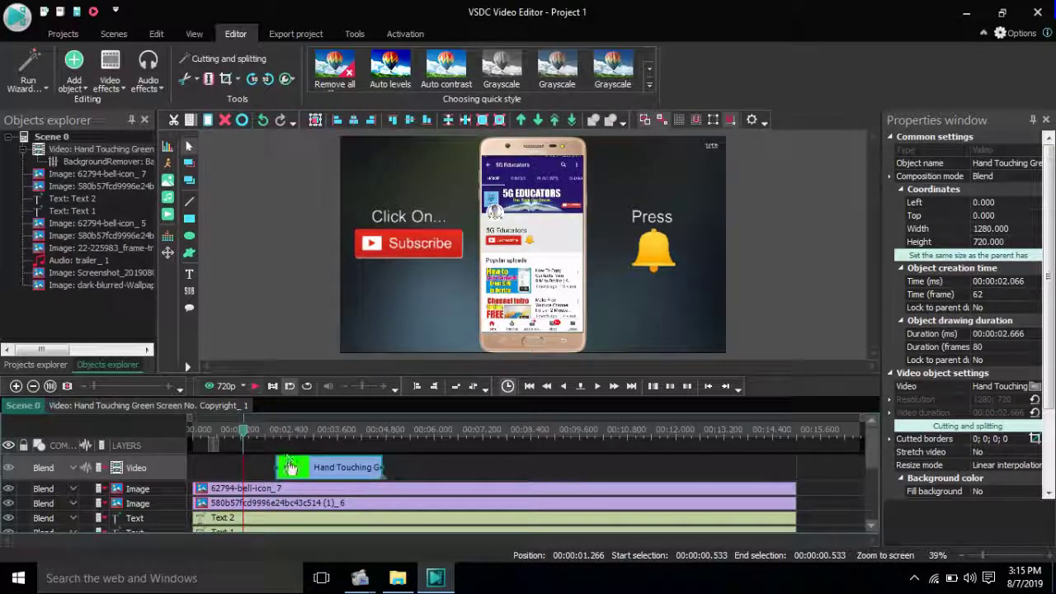
drag(289, 467, 264, 468)
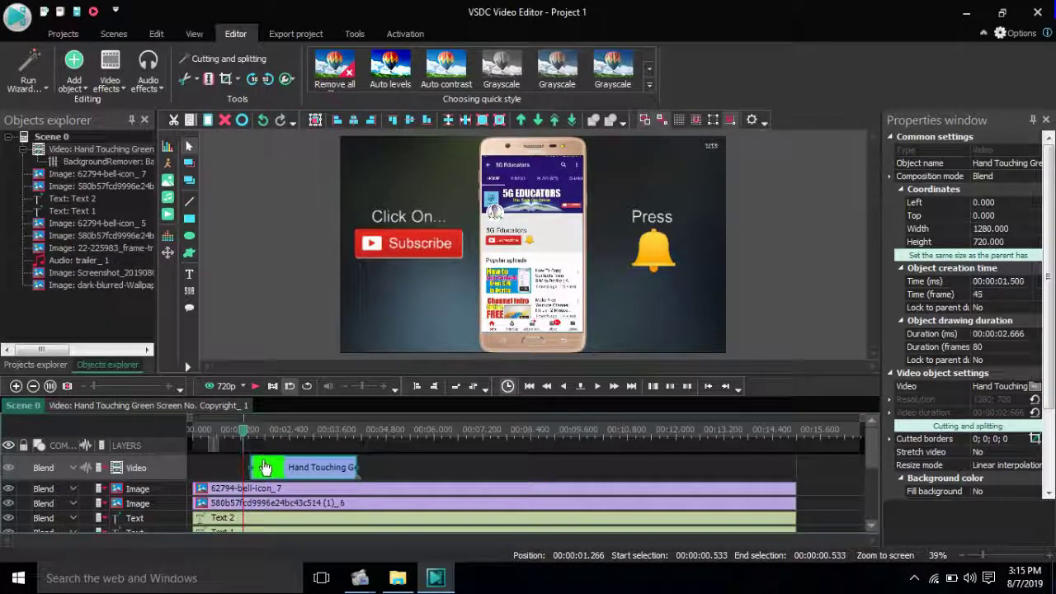
click(255, 392)
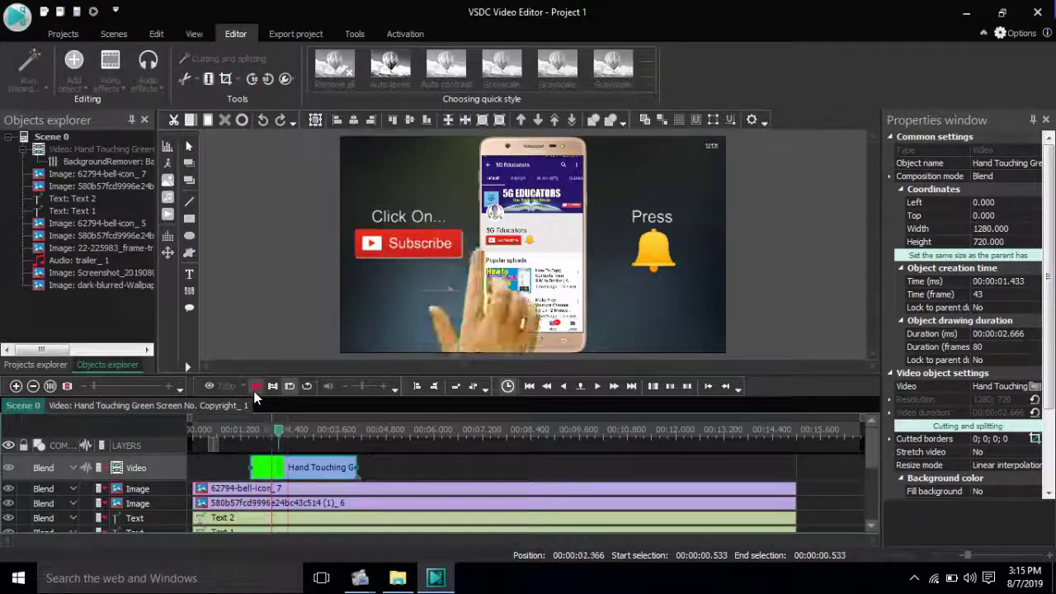
click(255, 393)
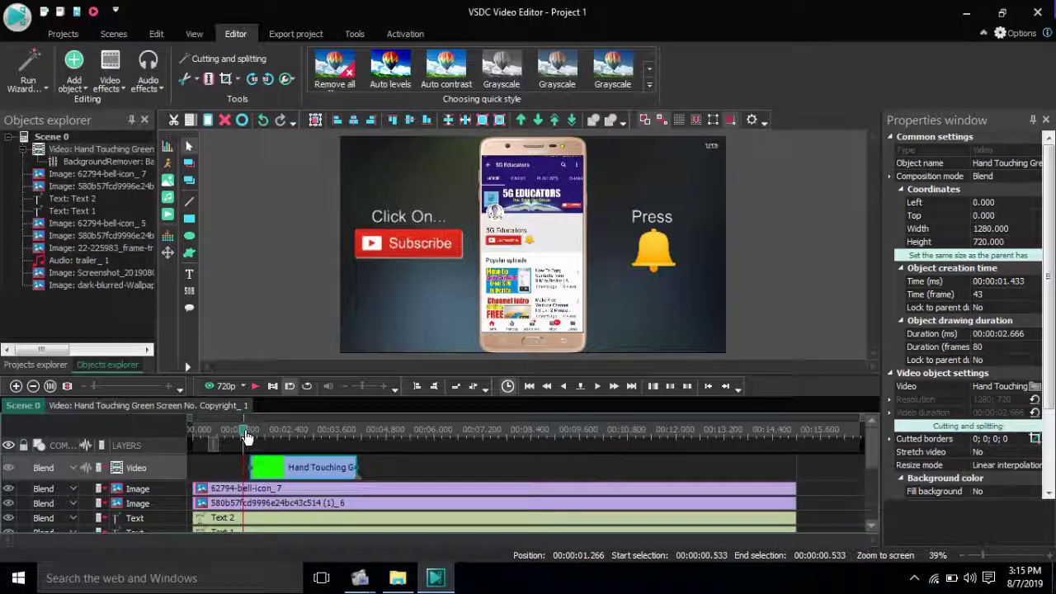
At 00:00:02.500, reposition the hand clip to about left 69, top 164 so the fingertip sits just below the phone's Subscribe button, previewing the motion.
drag(247, 437, 289, 441)
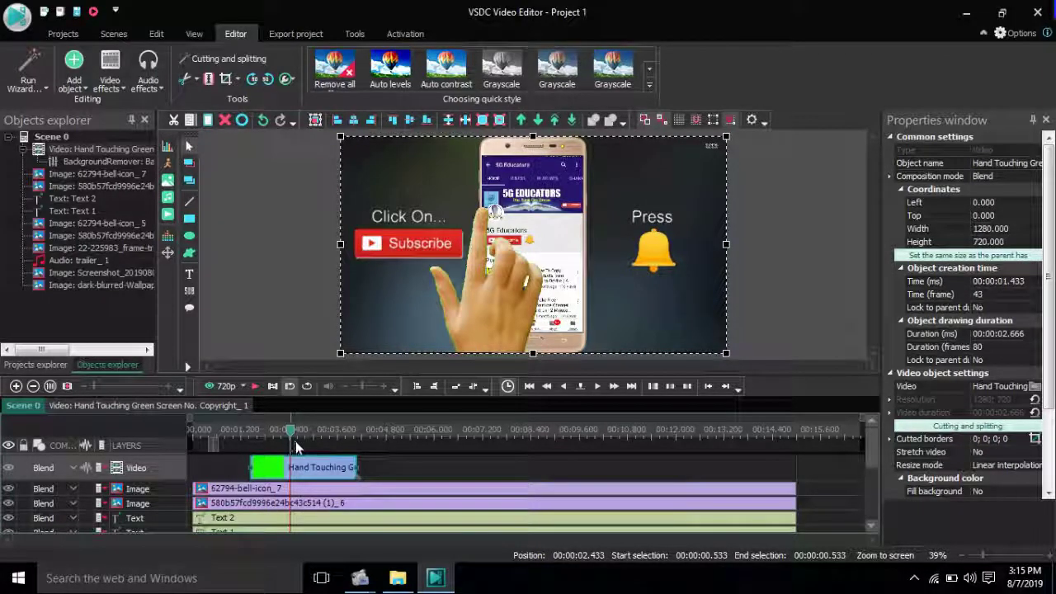
click(296, 438)
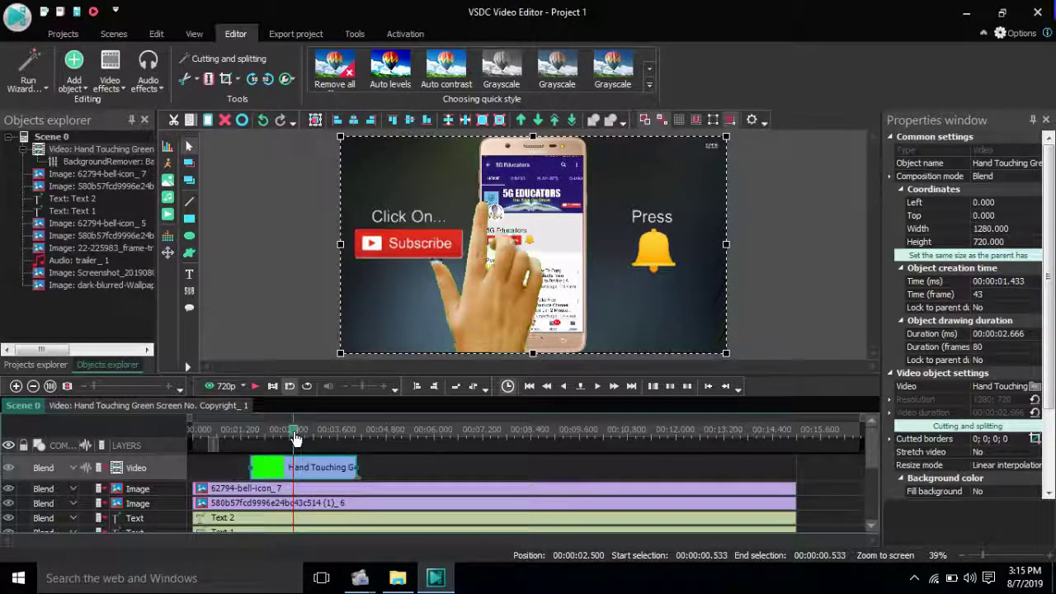
drag(492, 293, 512, 331)
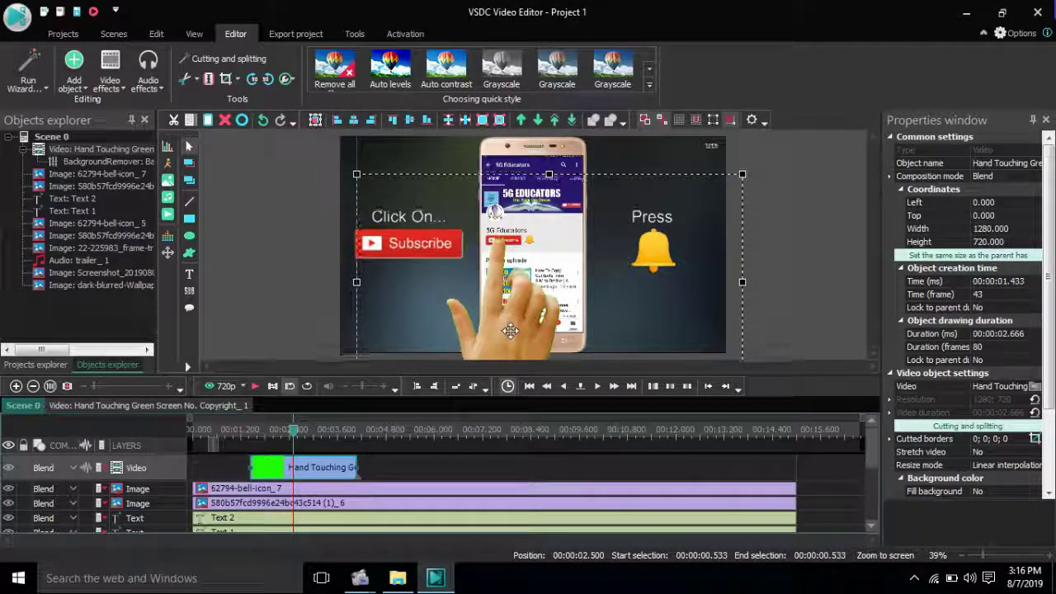
click(257, 391)
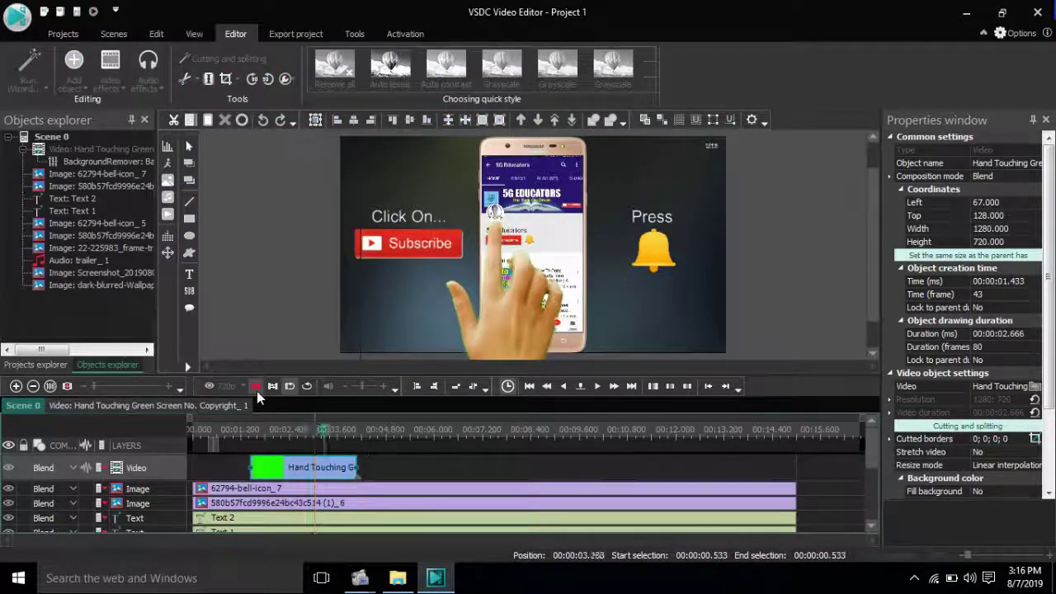
click(256, 391)
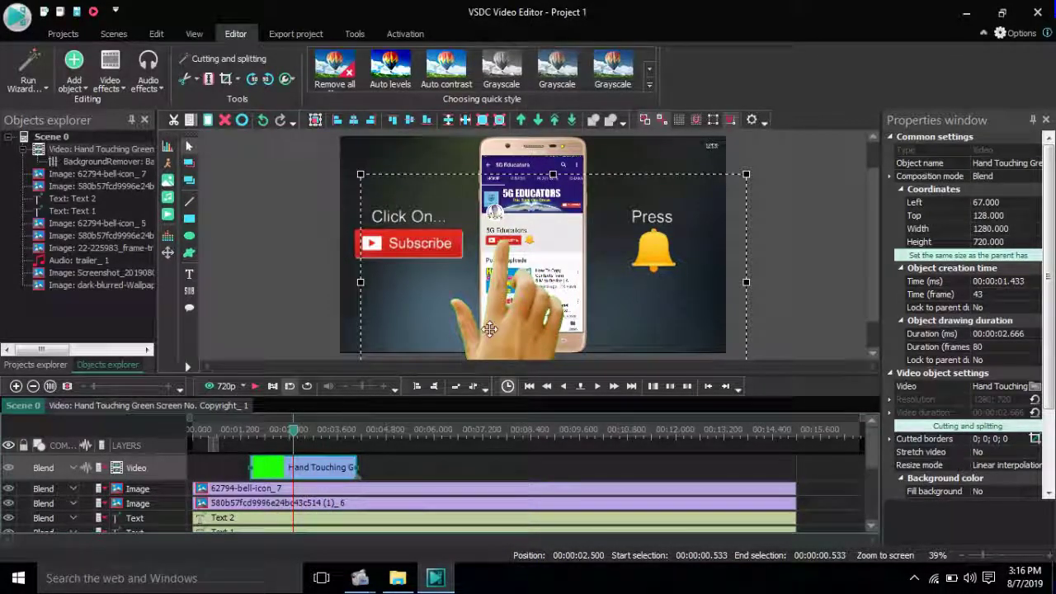
drag(490, 332, 495, 355)
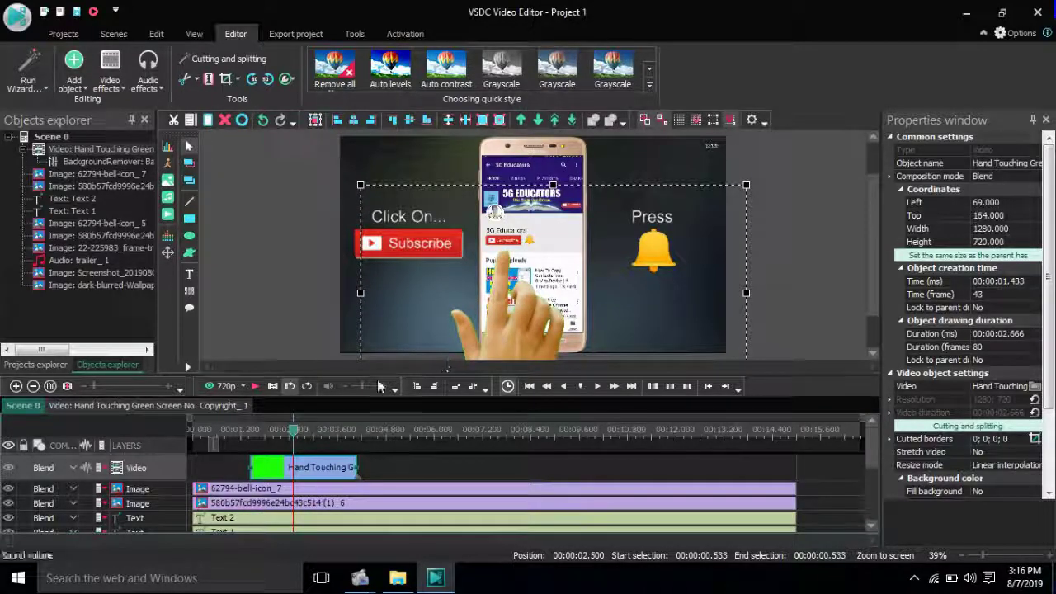
Shift the hand clip horizontally to about left 87, keeping top at 164, and preview the tap on the phone's Subscribe button.
click(255, 390)
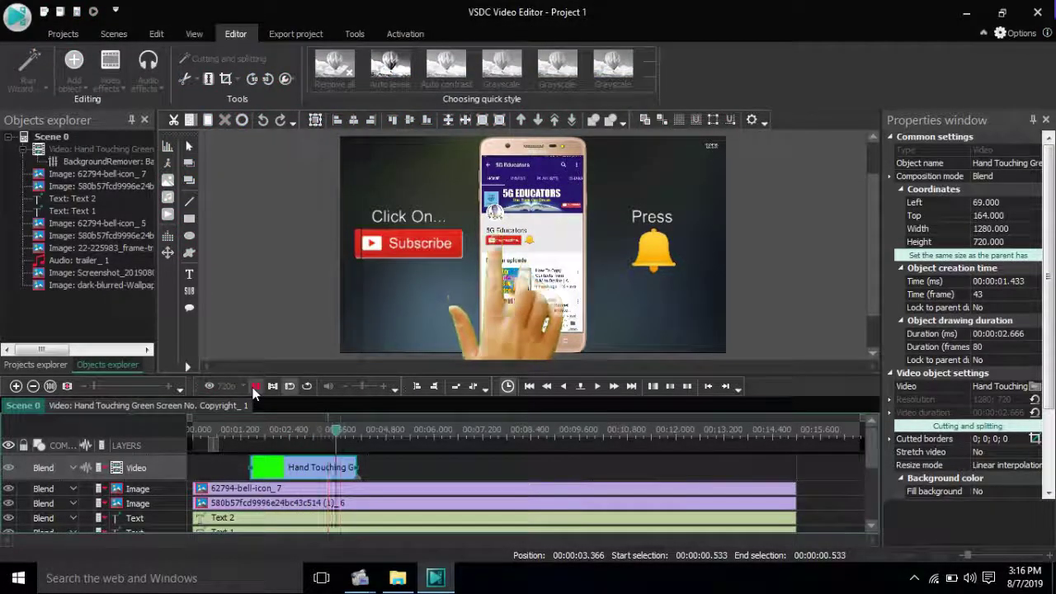
click(255, 387)
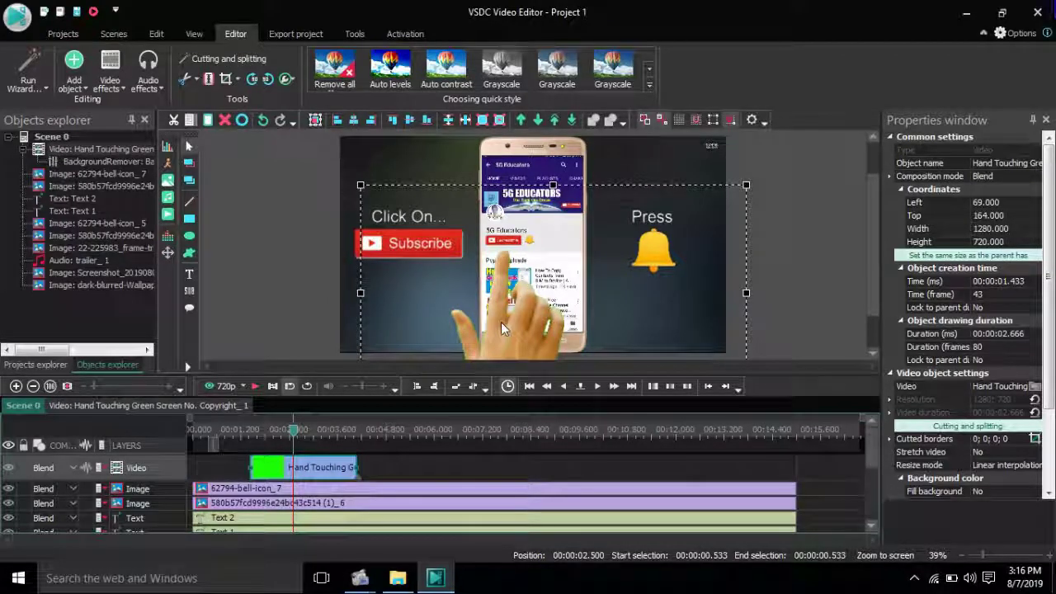
drag(509, 323, 506, 323)
click(254, 389)
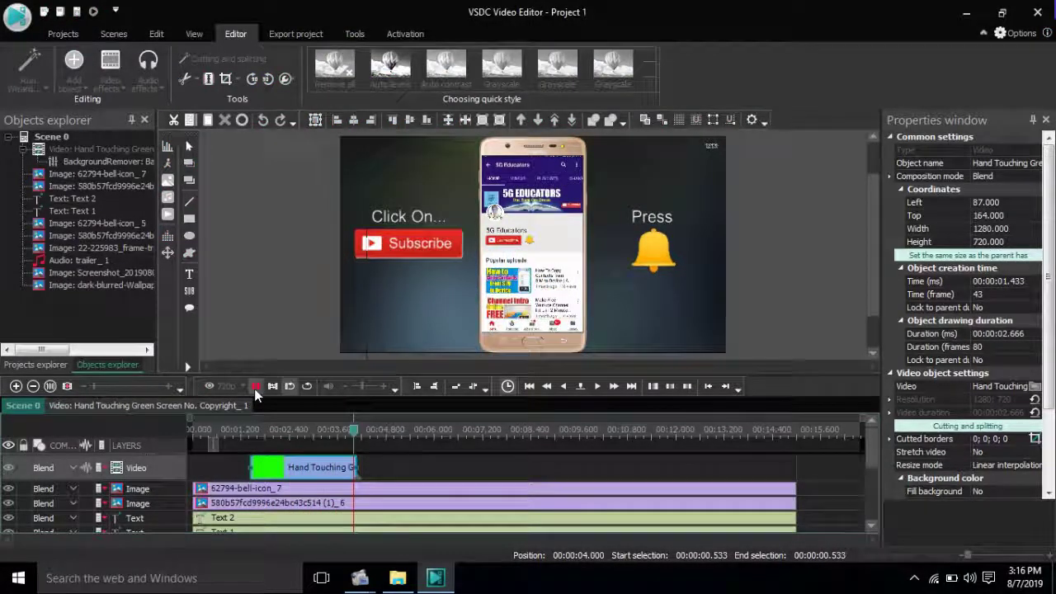
click(255, 387)
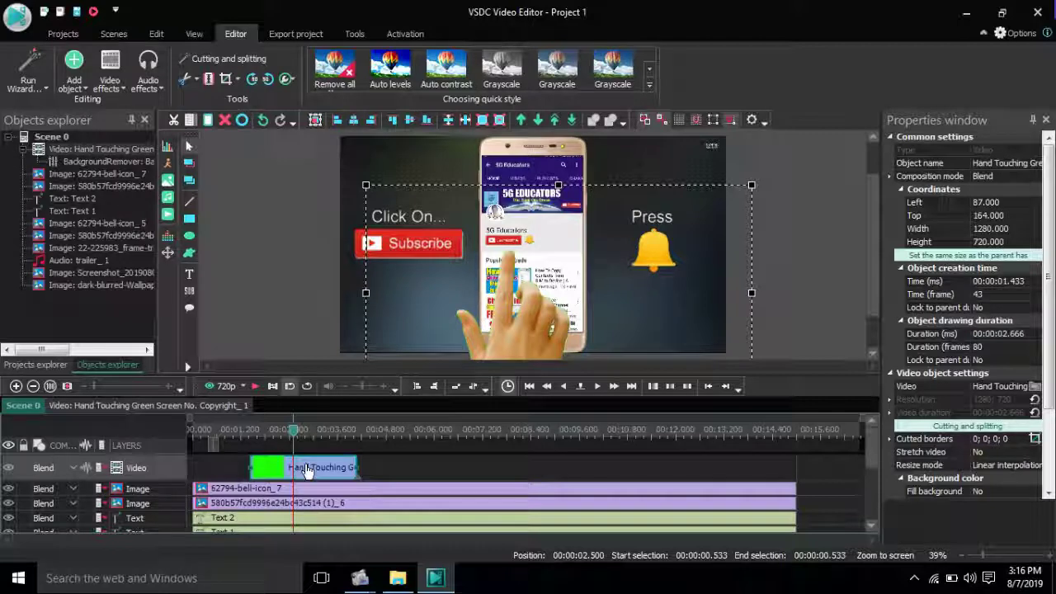
Move the hand clip earlier to start at 00:00:00.966 and play a preview from 00:00:00.800.
drag(306, 468, 287, 471)
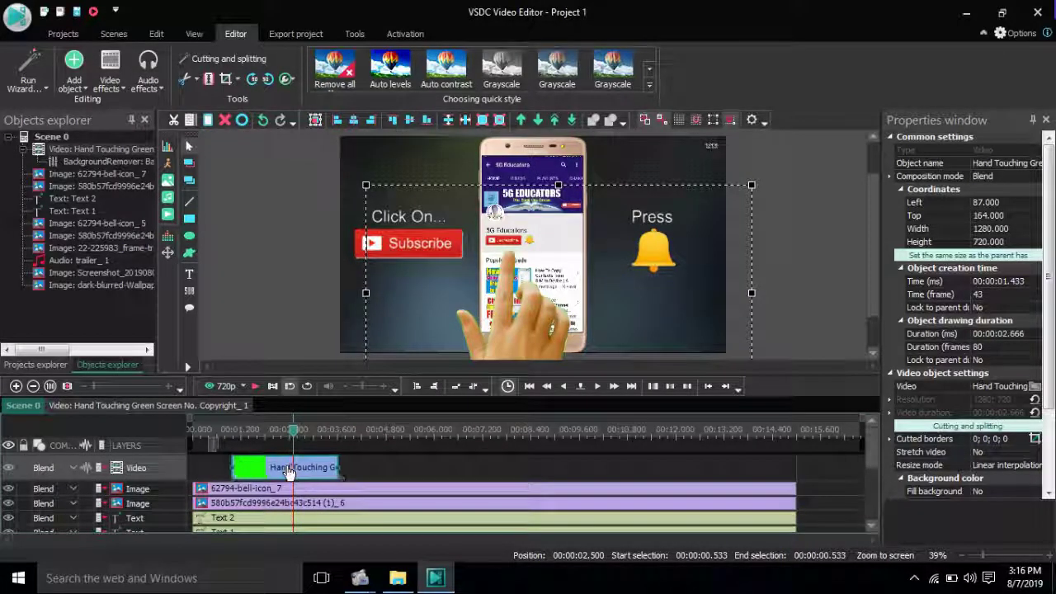
drag(294, 432, 237, 450)
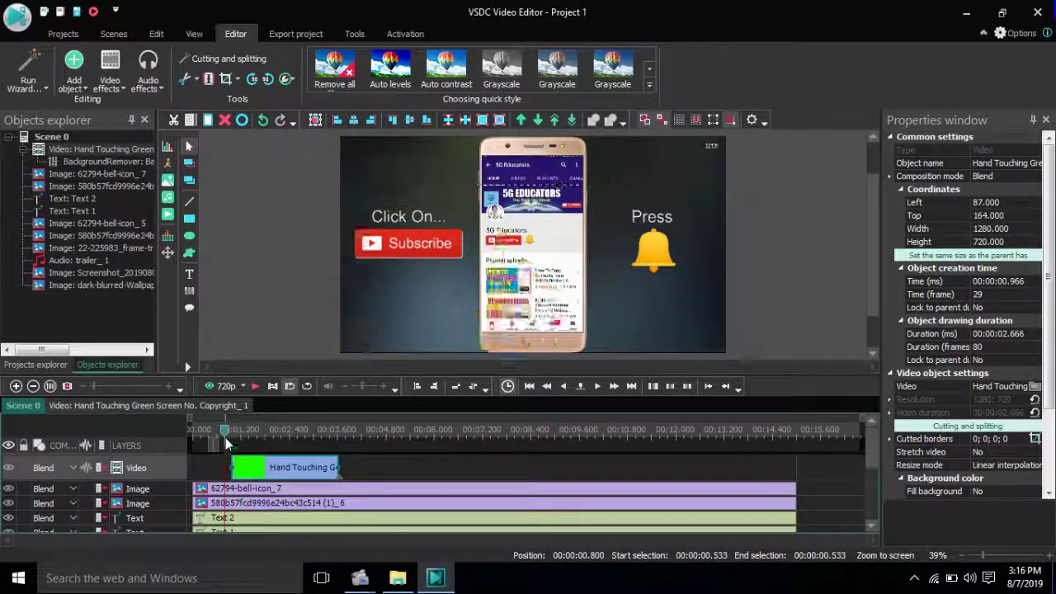
click(255, 386)
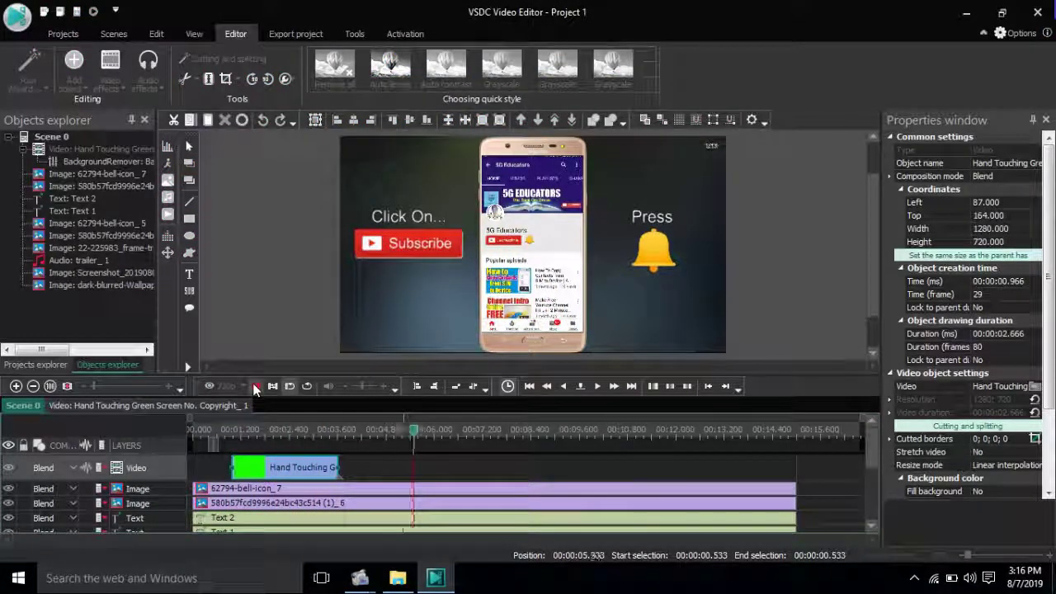
click(255, 386)
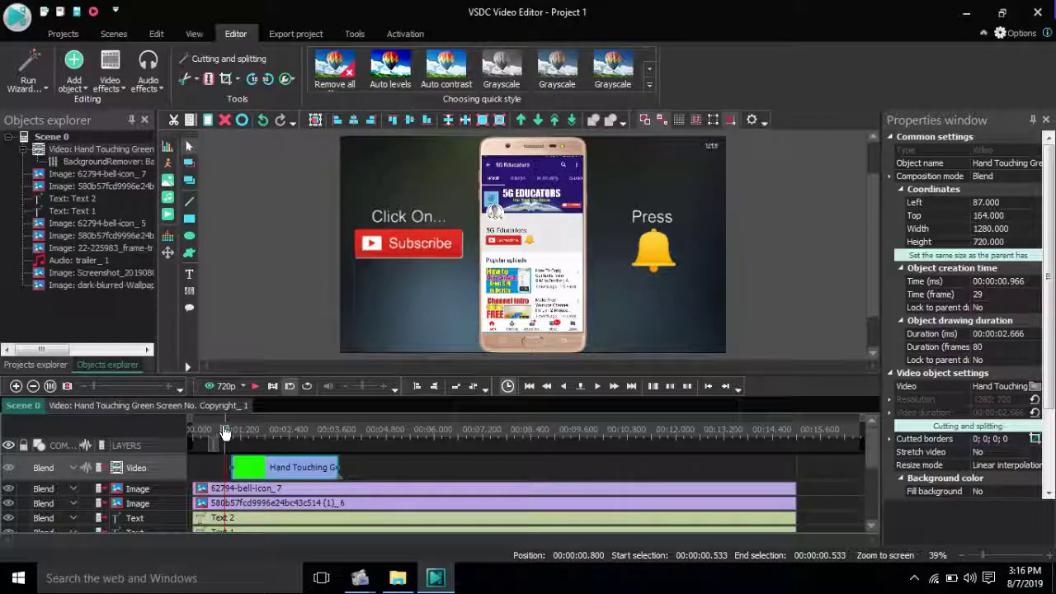
Duplicate the hand clip with its background remover effect and place the copy at 00:00:03.633, directly after the first one.
drag(224, 432, 338, 431)
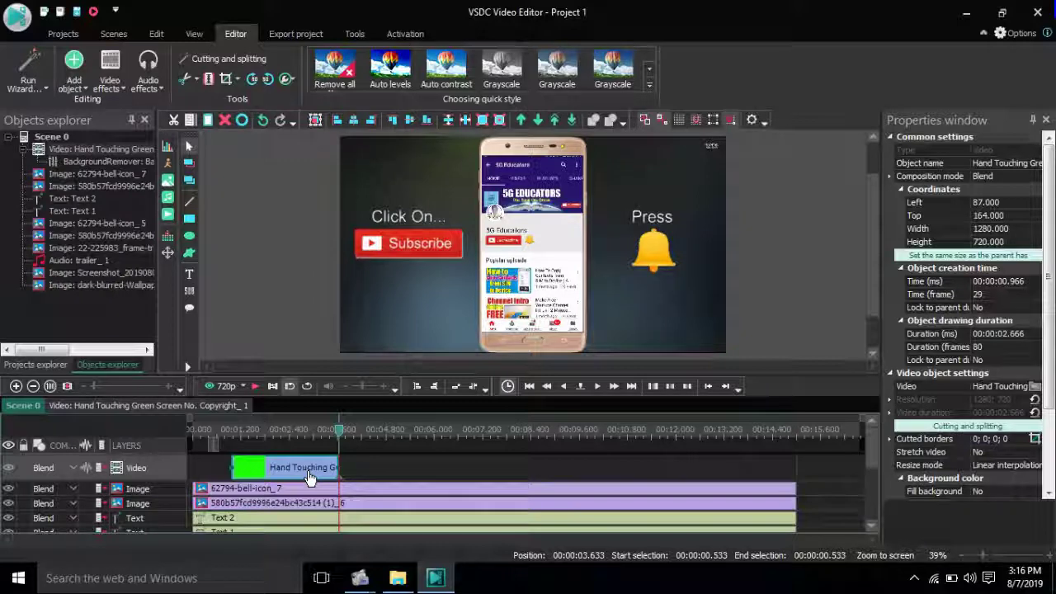
key(ctrl+c)
key(ctrl+v)
drag(307, 493, 414, 493)
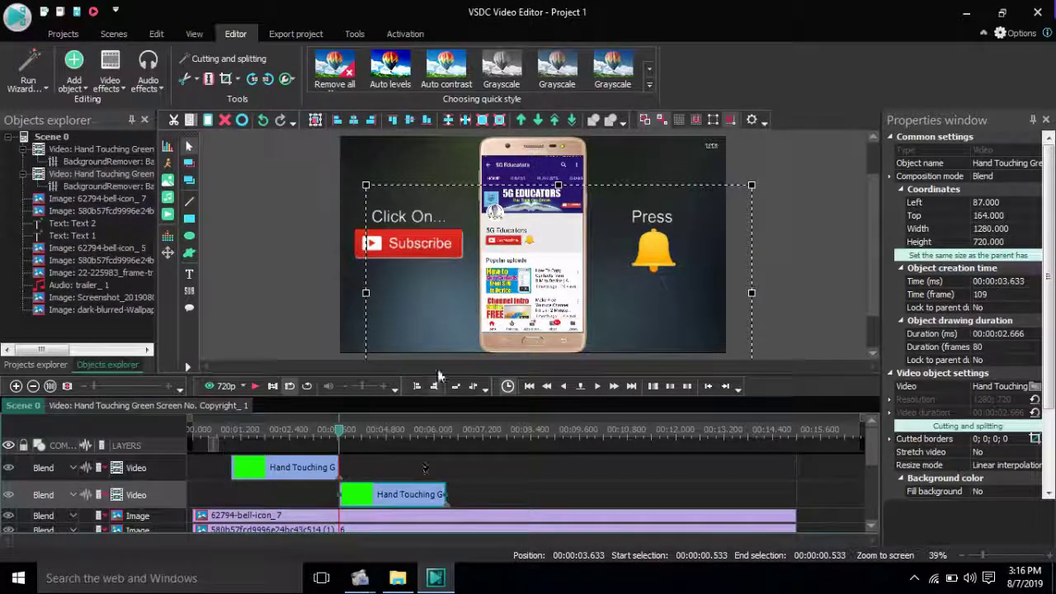
At 00:00:04.933, reposition the second hand clip to about left 170, top 176 so the fingertip touches the phone's bell icon, previewing the motion.
drag(339, 439, 393, 439)
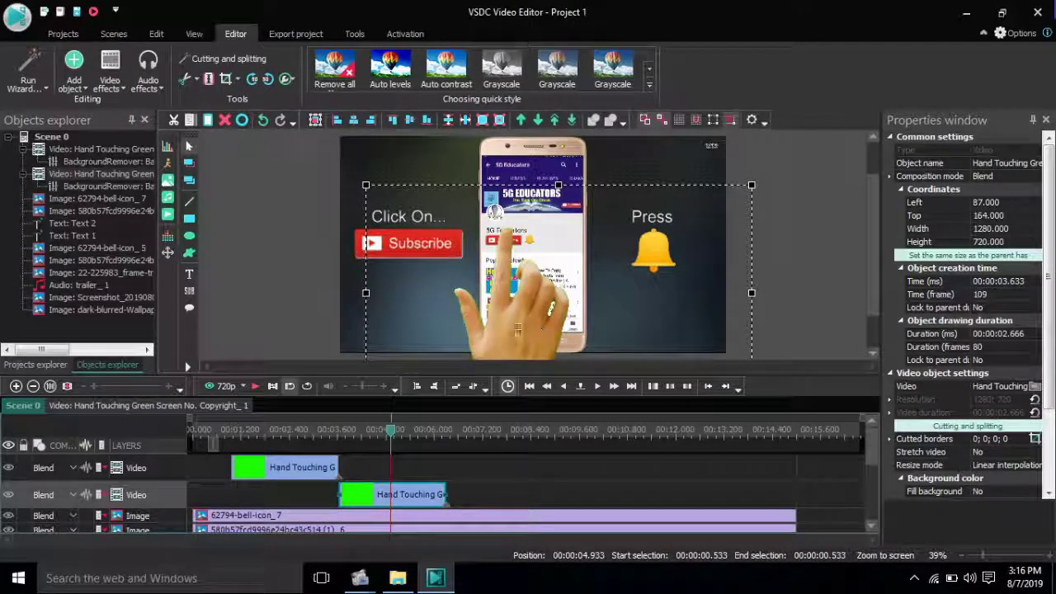
drag(515, 328, 538, 344)
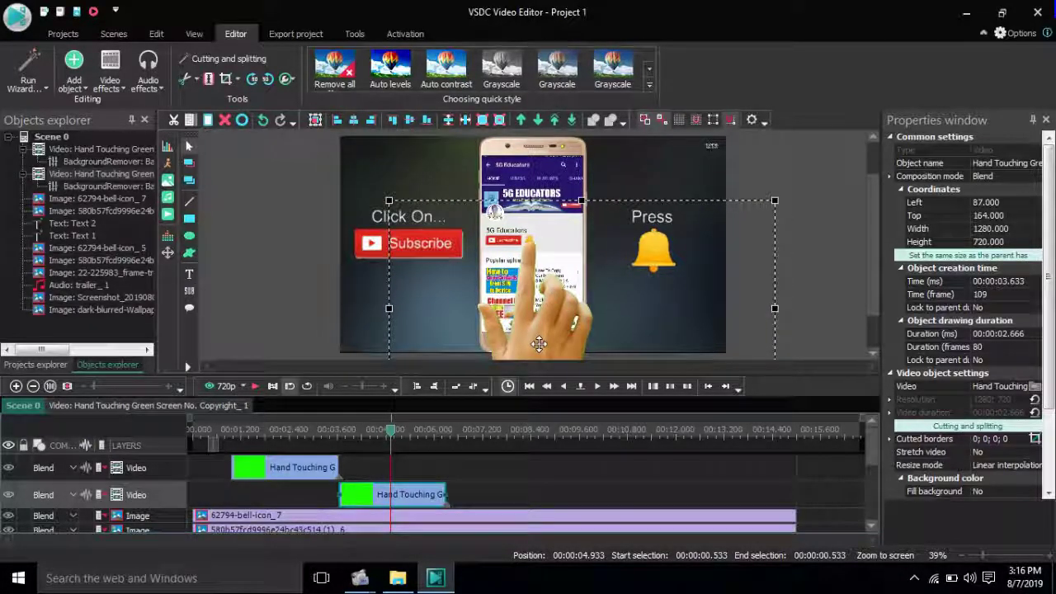
click(256, 385)
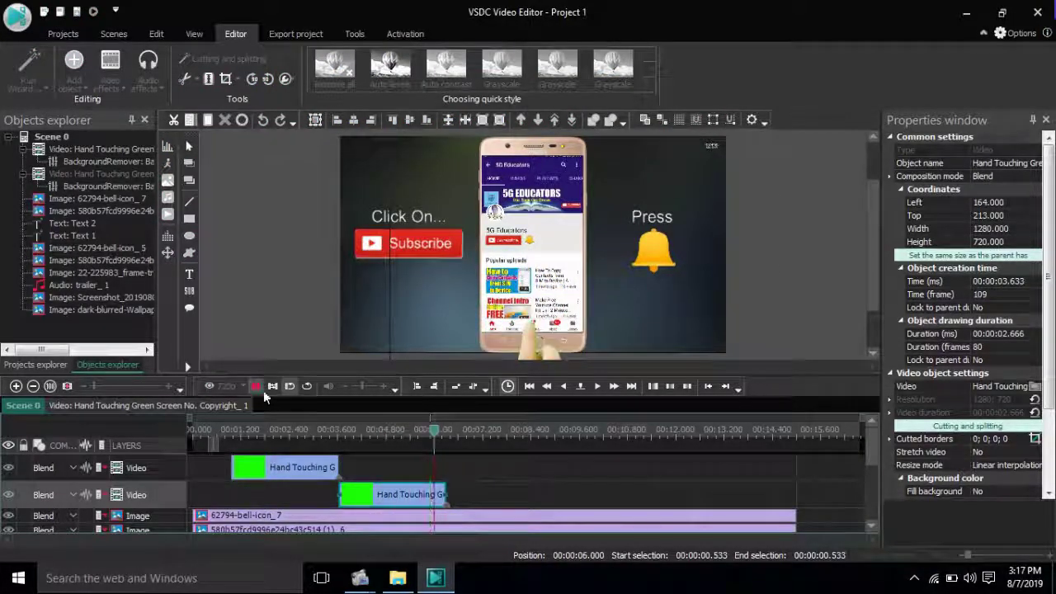
click(257, 387)
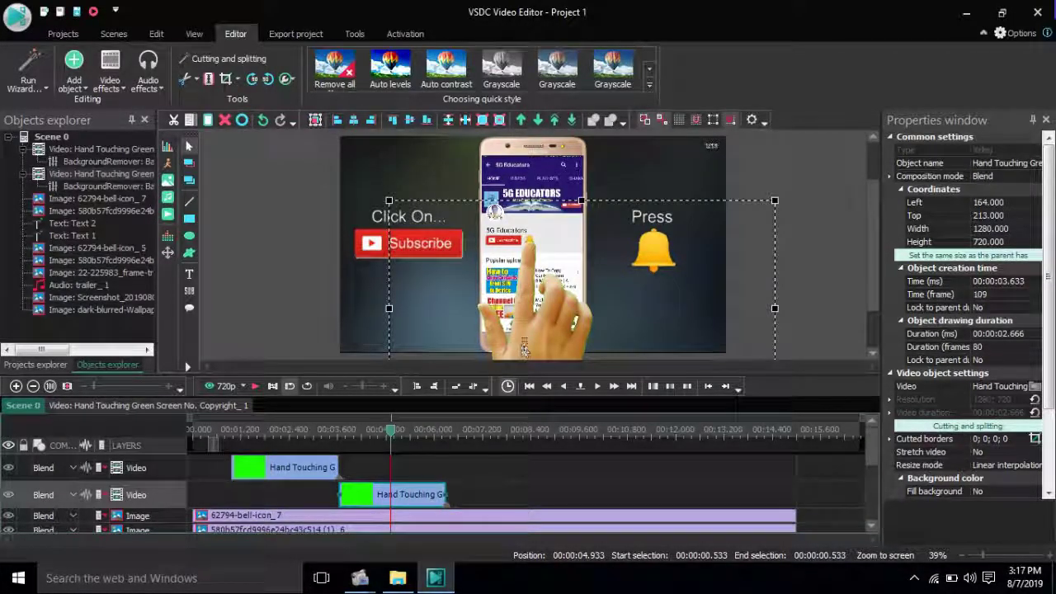
drag(525, 340, 528, 329)
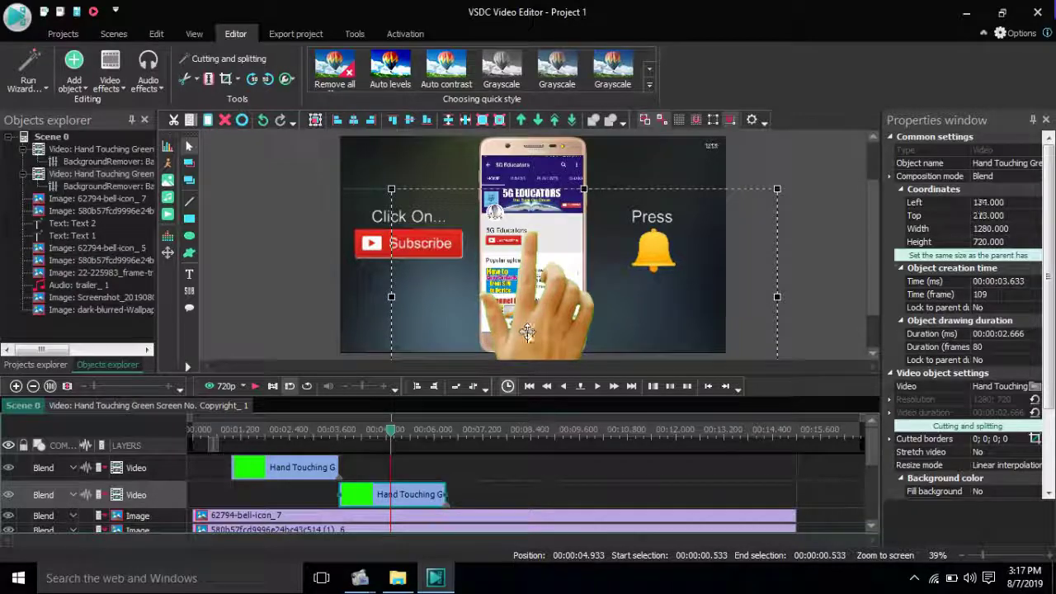
click(253, 386)
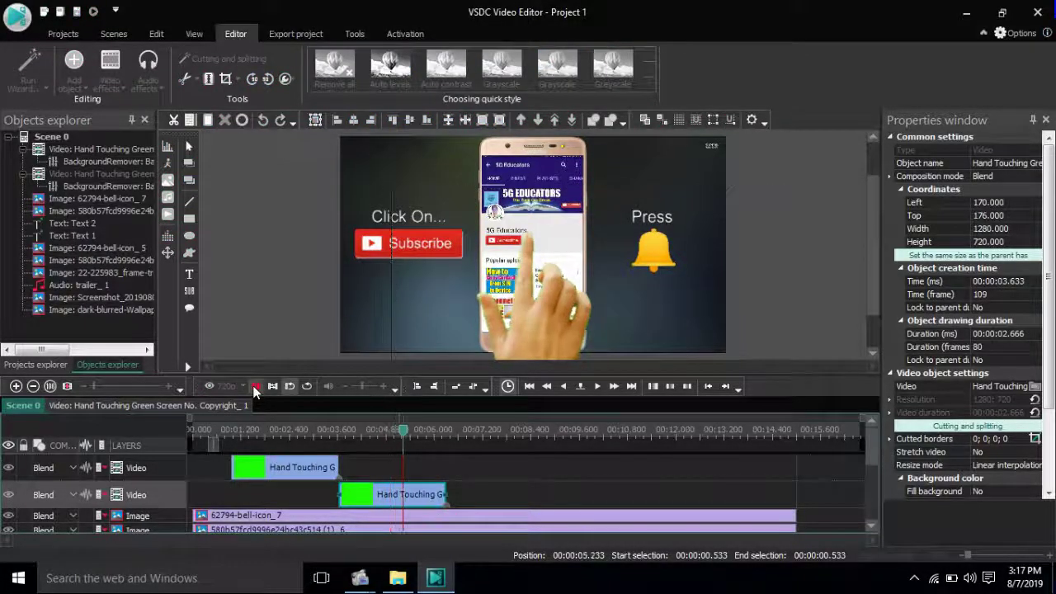
click(253, 386)
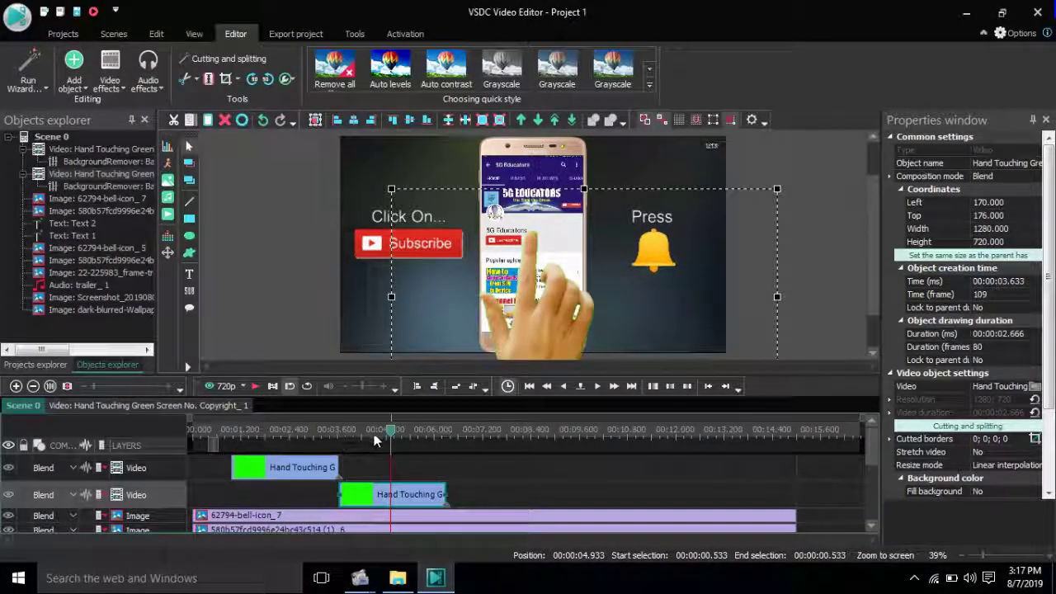
Find the layer of the small bell on the phone, 62794-bell-icon_7, and trim its end to 00:00:05.066, when the second hand taps.
drag(392, 442, 397, 441)
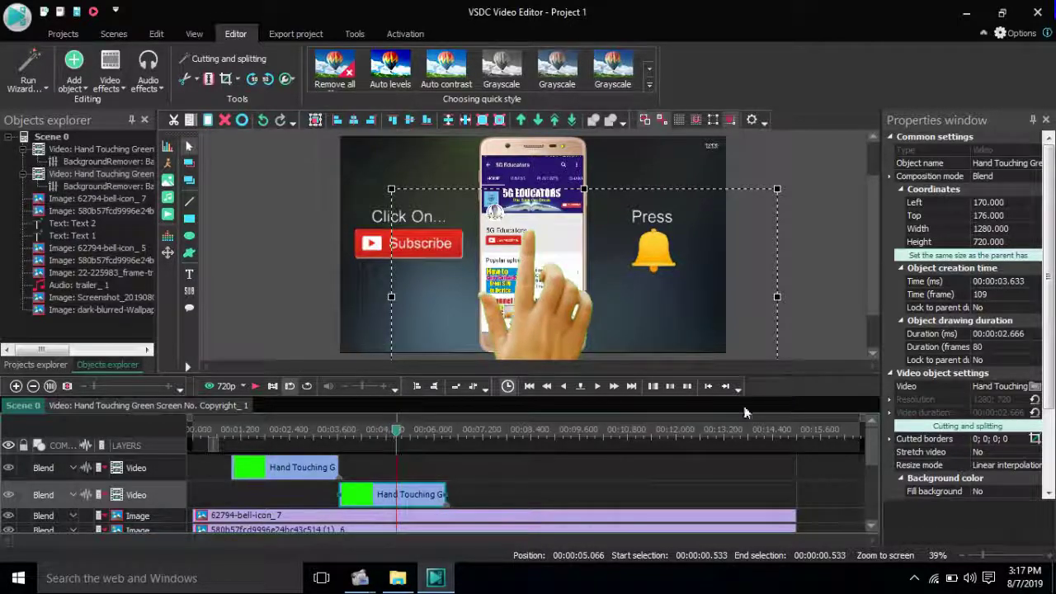
click(828, 343)
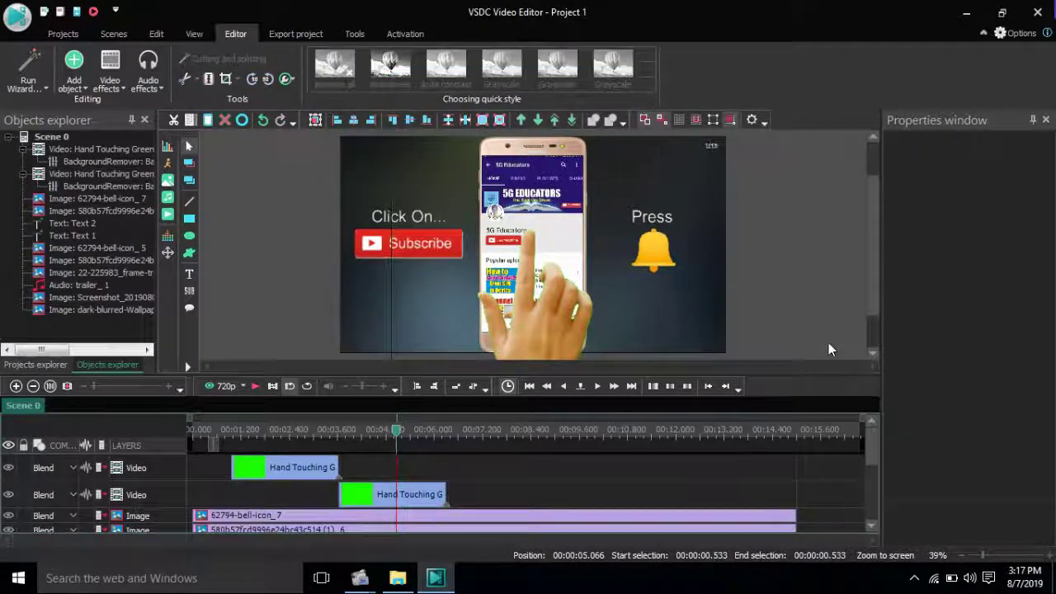
drag(868, 447, 881, 504)
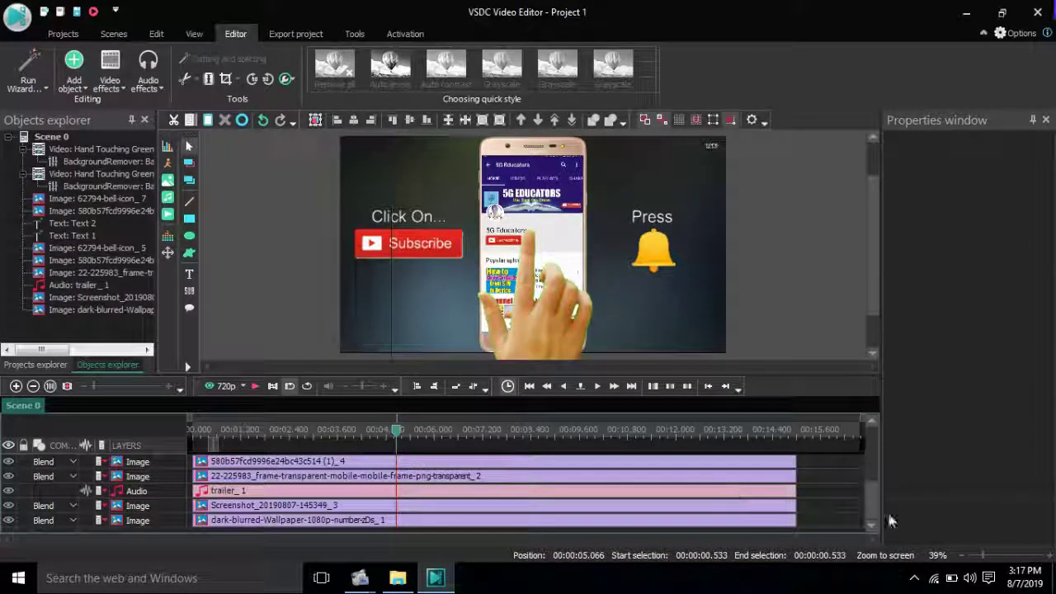
drag(874, 497, 870, 459)
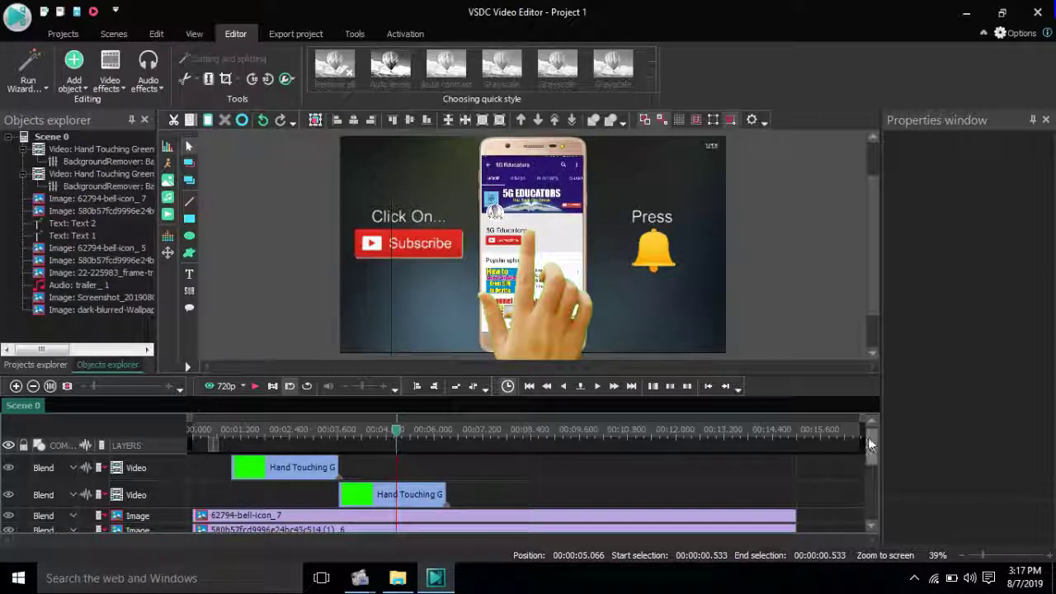
drag(869, 438, 876, 467)
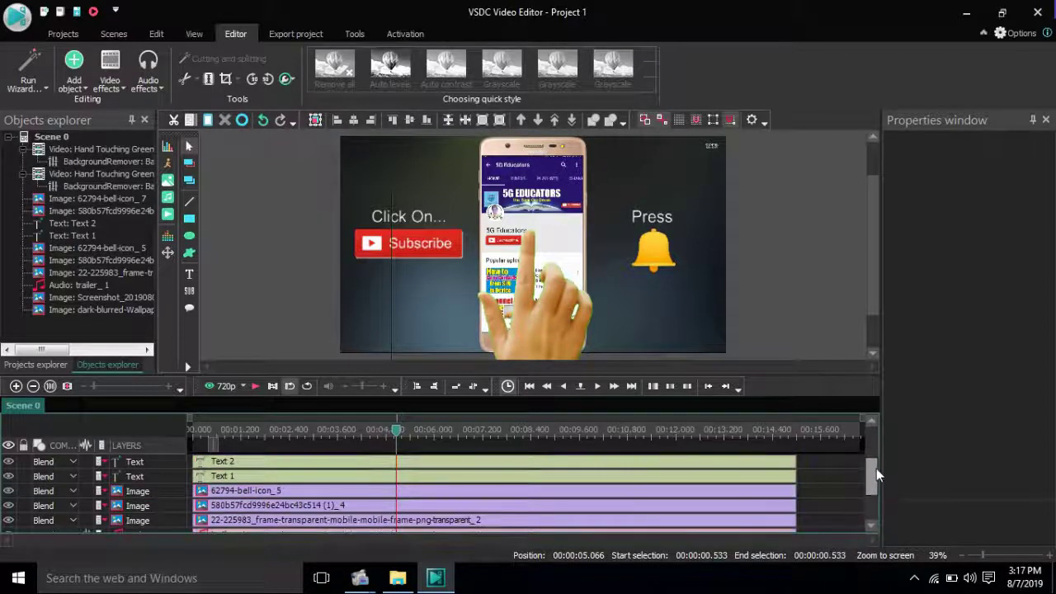
click(778, 492)
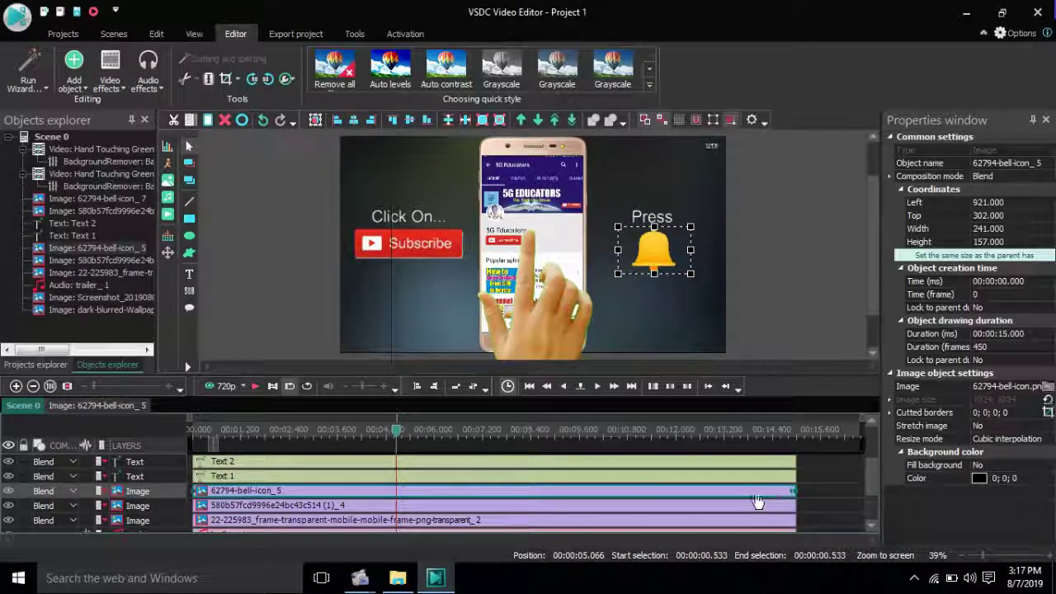
click(740, 505)
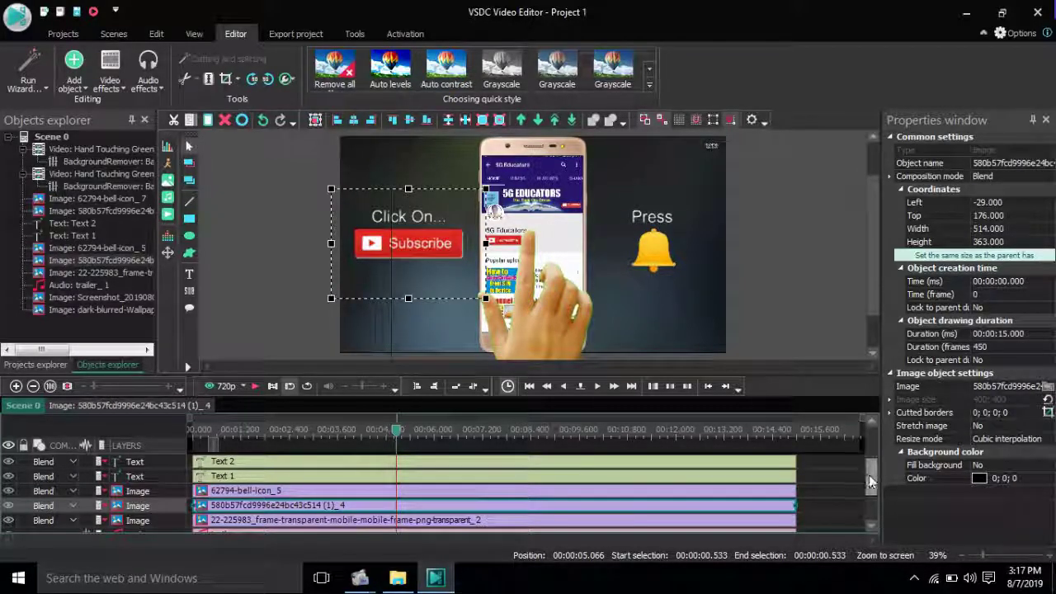
drag(868, 480, 874, 498)
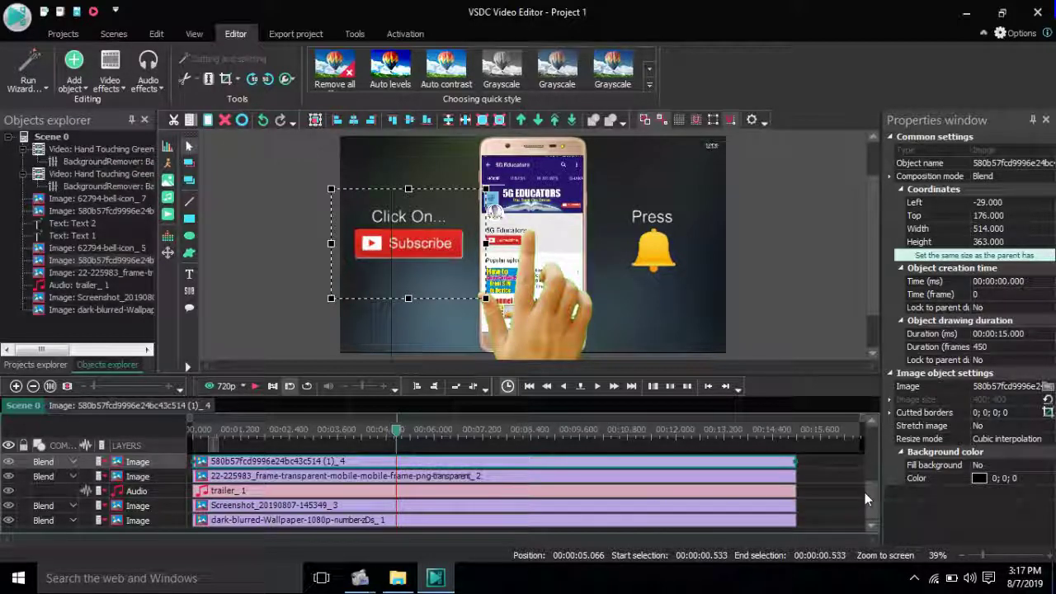
drag(868, 493, 867, 446)
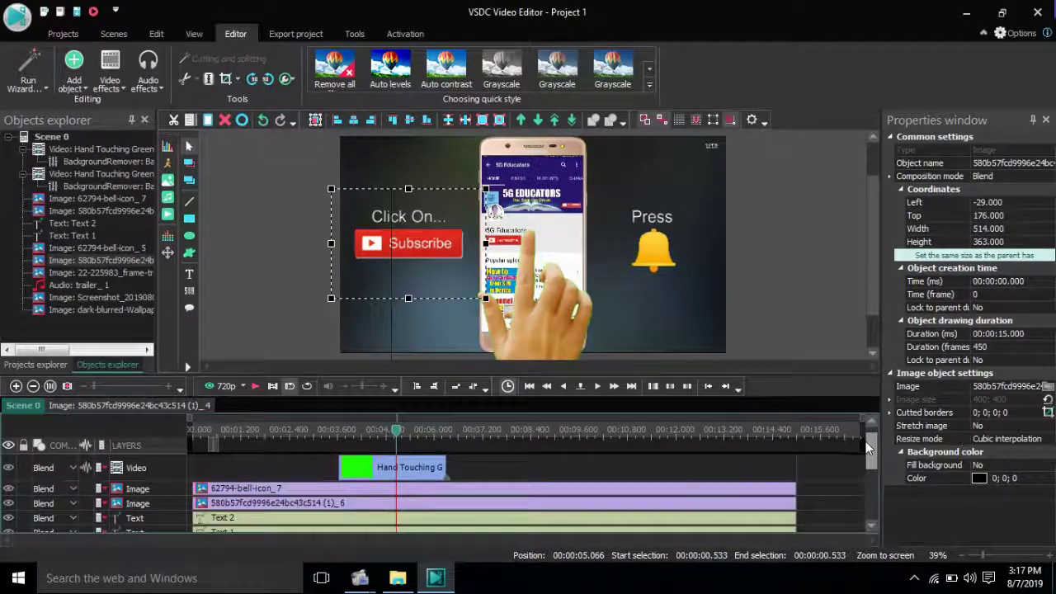
click(757, 492)
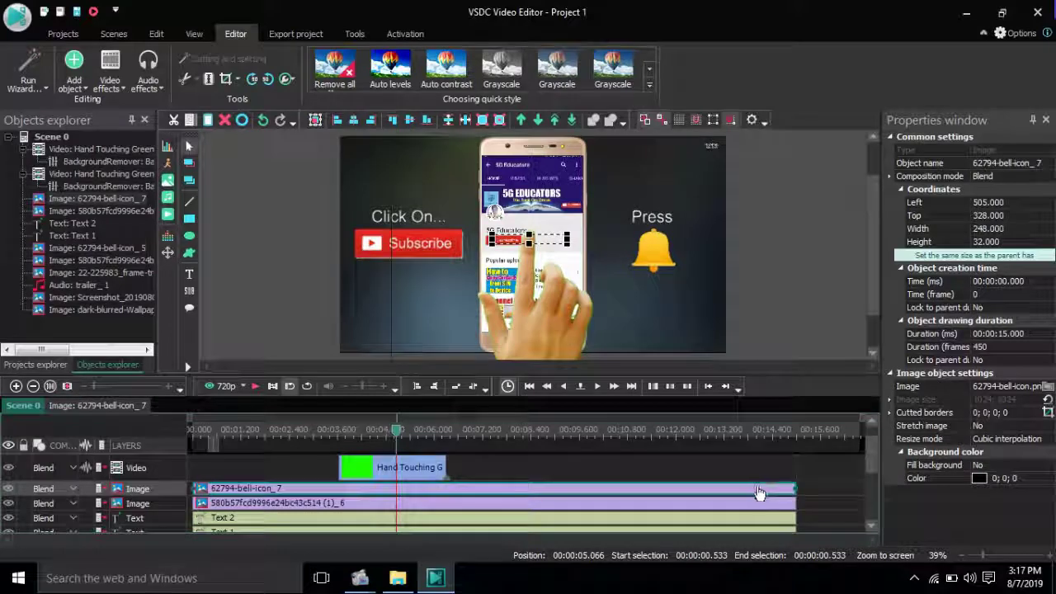
drag(794, 488, 397, 492)
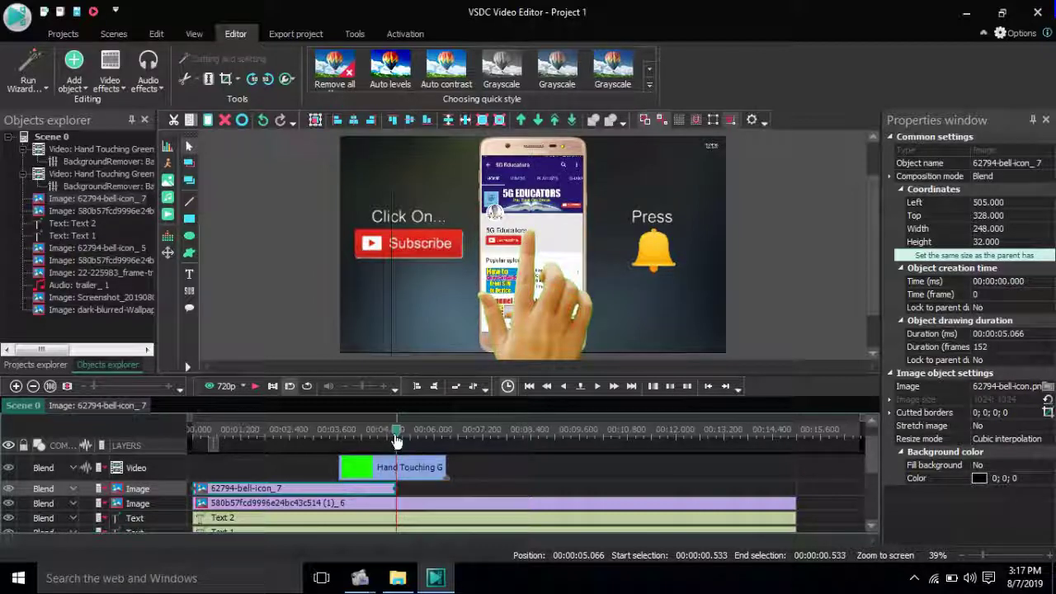
Preview the first tap from 00:00:02.000 and trim the end of the phone's small Subscribe image layer to 00:00:02.600.
drag(396, 441, 274, 439)
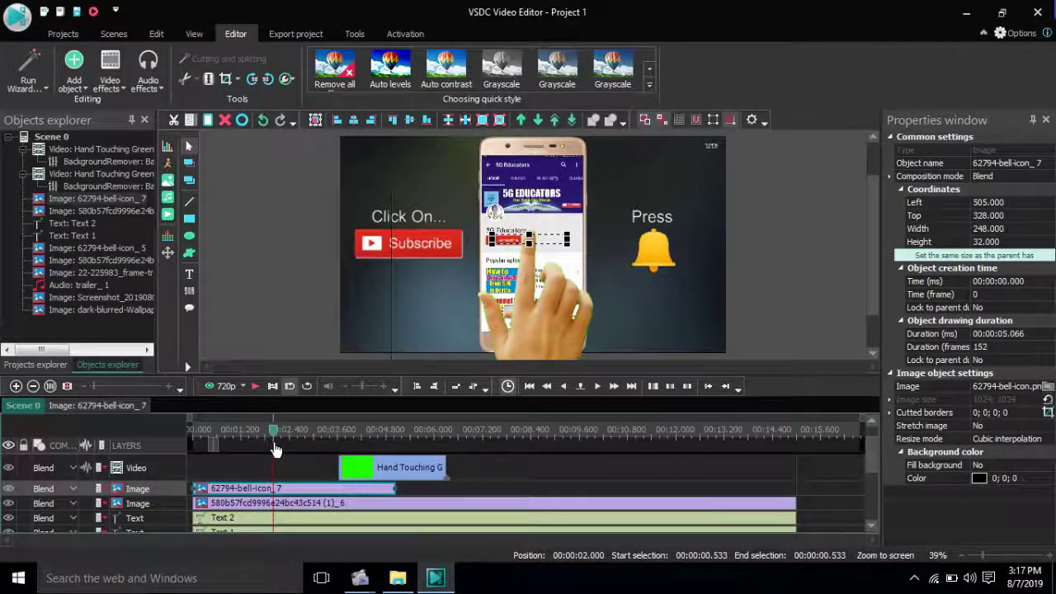
click(254, 388)
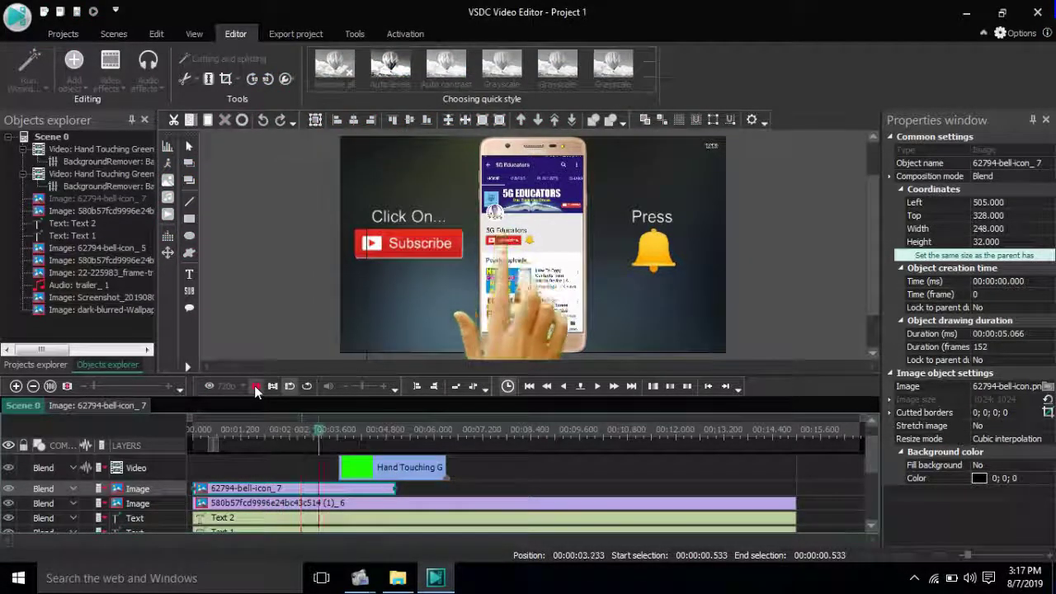
click(254, 387)
click(287, 439)
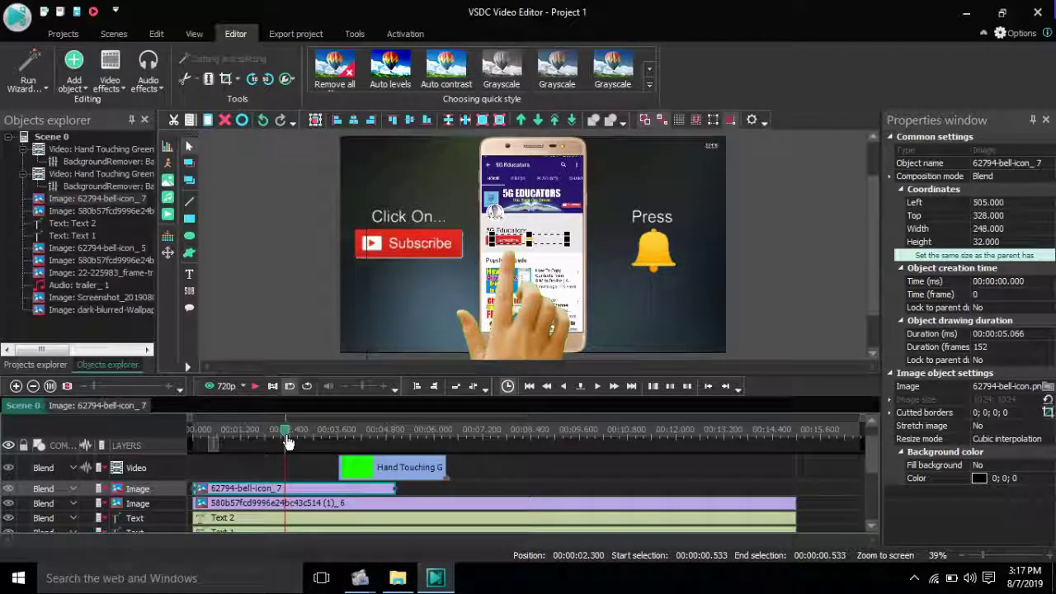
click(294, 442)
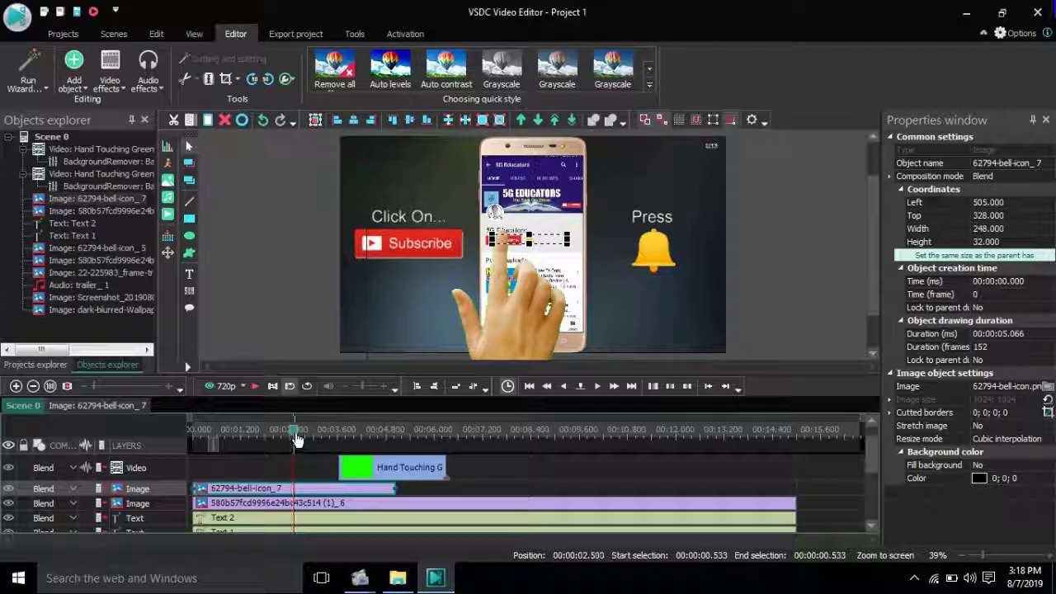
click(298, 441)
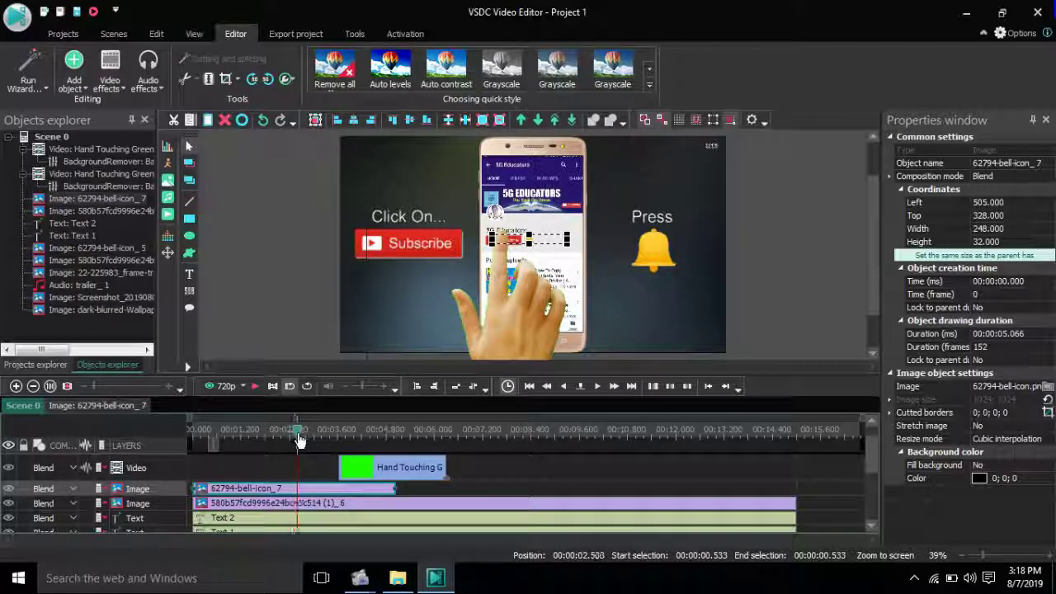
click(358, 505)
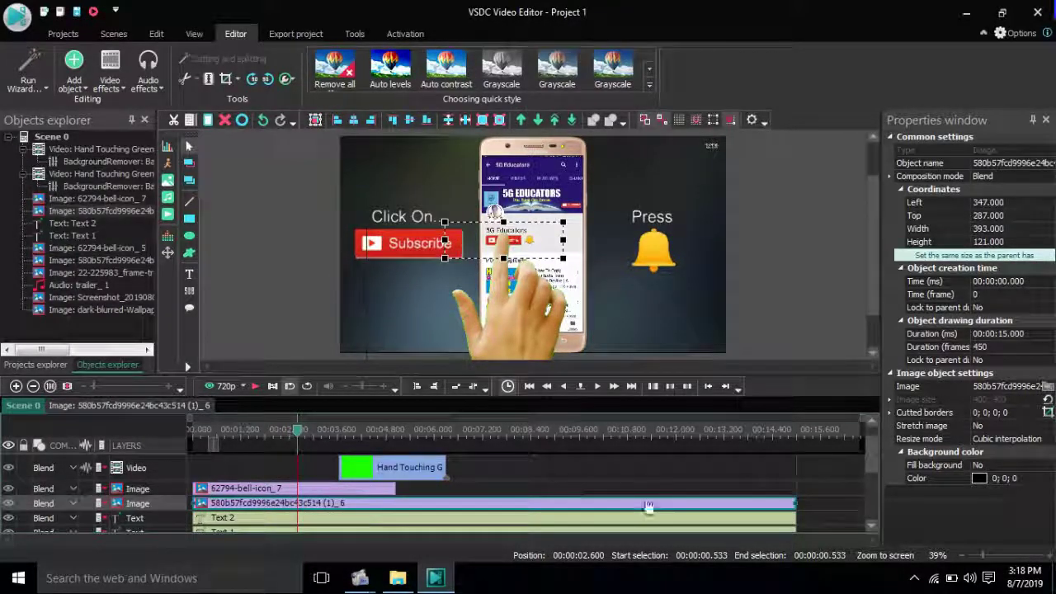
drag(795, 503, 298, 554)
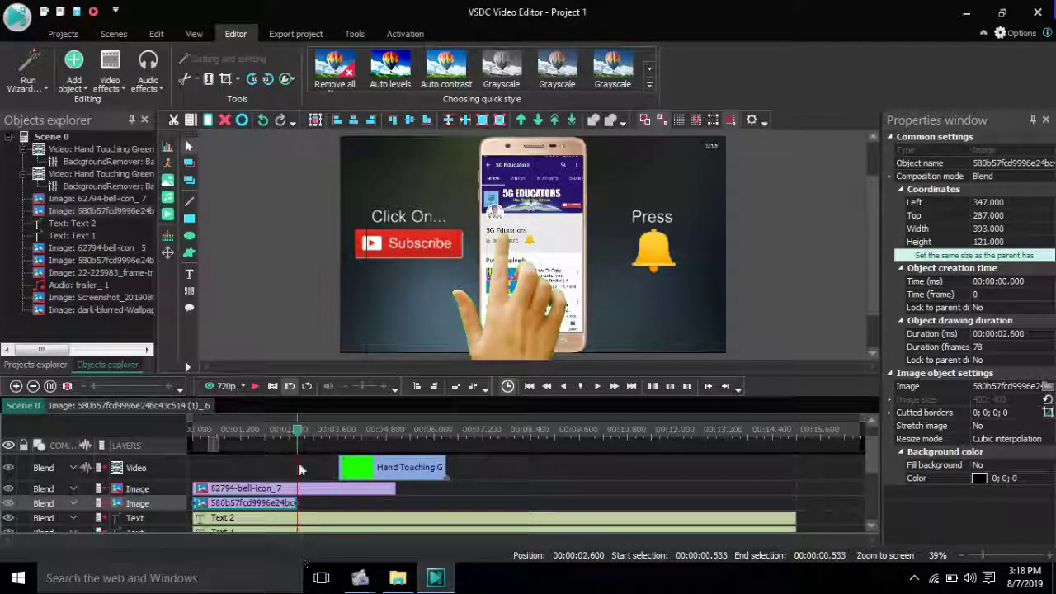
Preview the whole video from the beginning to check both hand taps and the disappearing phone icons.
drag(299, 432, 159, 422)
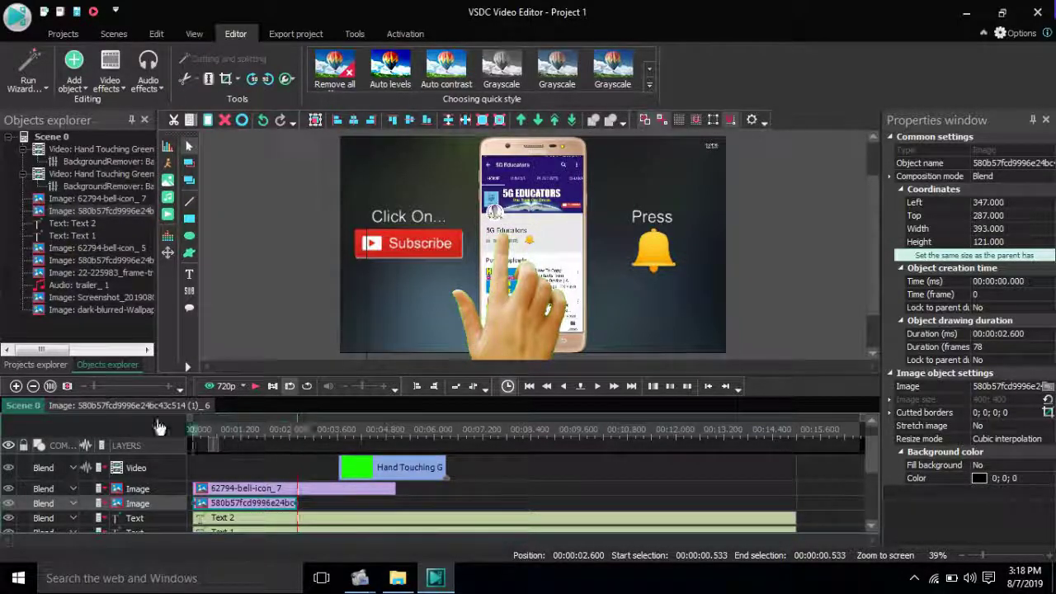
click(256, 386)
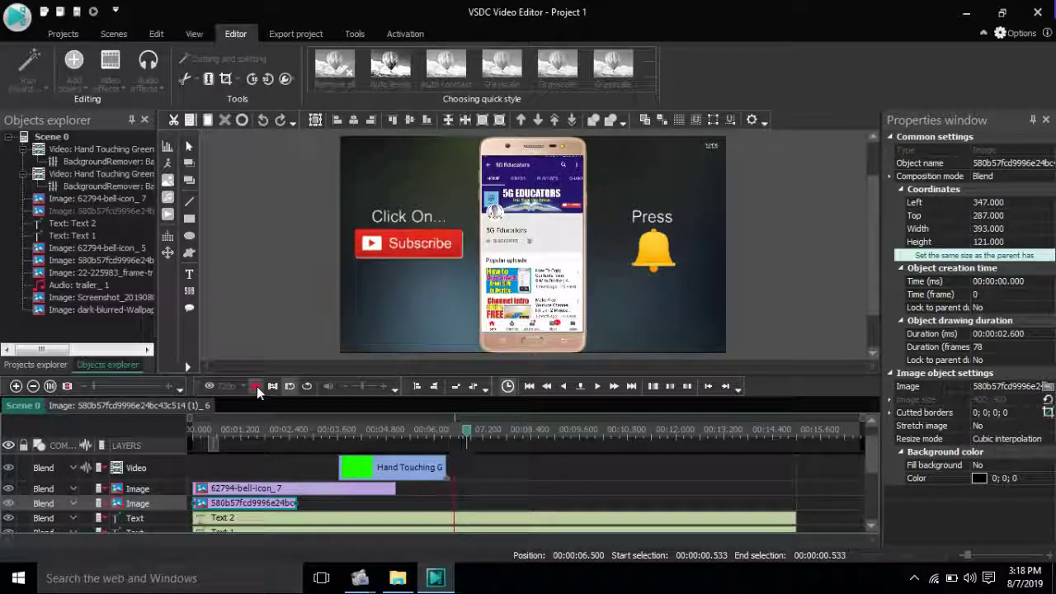
click(257, 386)
click(257, 386)
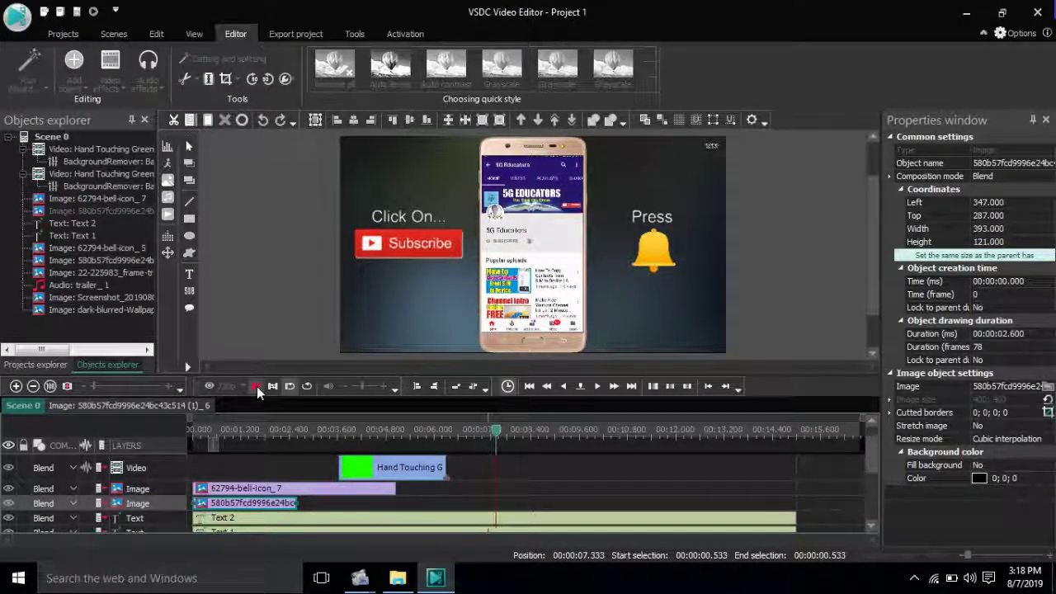
click(256, 386)
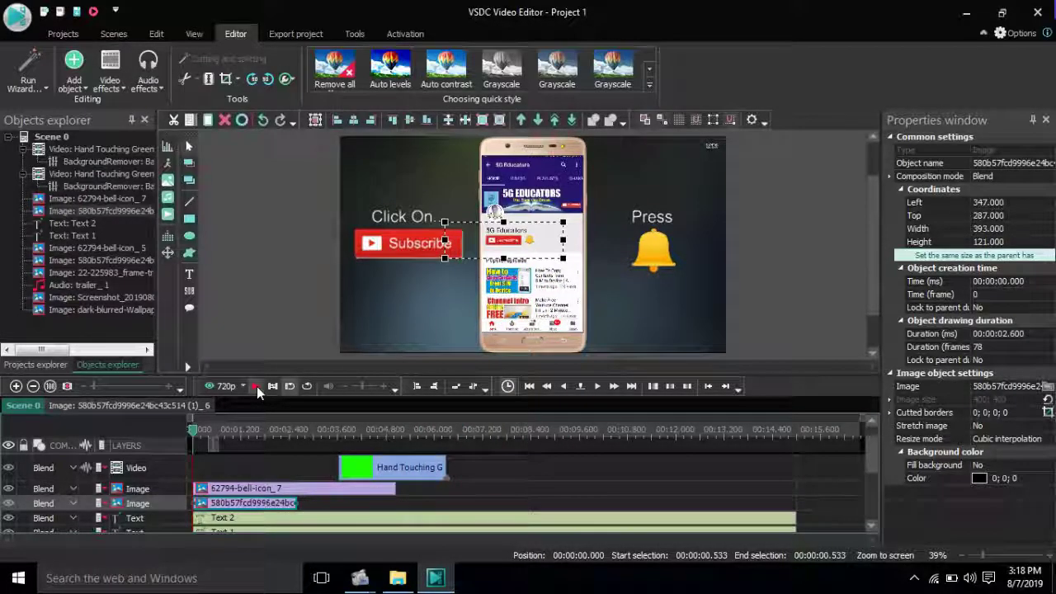
Trim the ends of the Text 2 and Text 1 layers to 00:00:10.800.
mouse_move(867, 457)
mouse_down()
mouse_move(872, 488)
mouse_move(871, 442)
mouse_up()
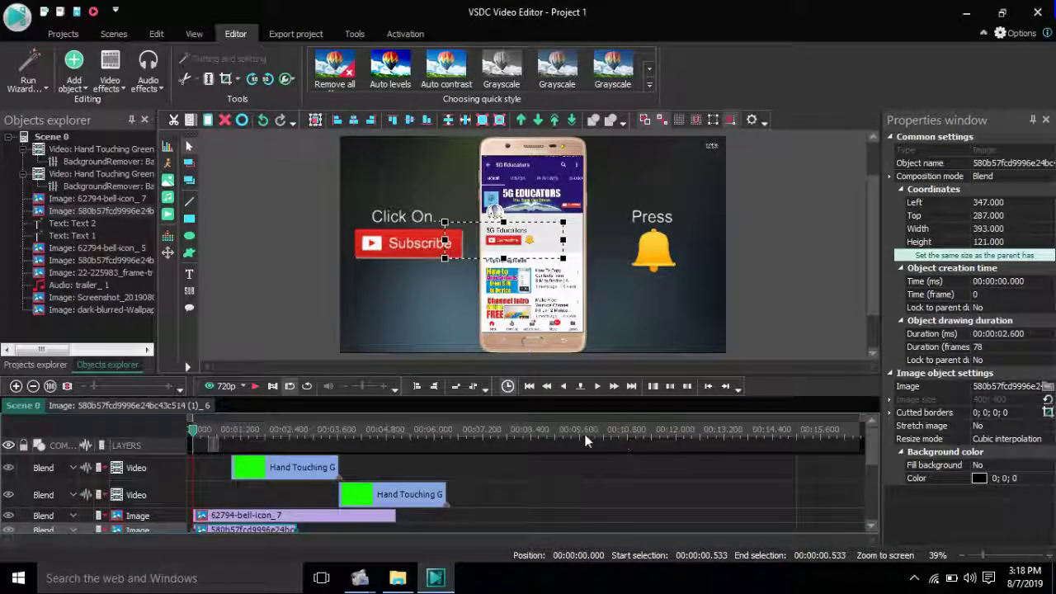
click(628, 435)
mouse_move(870, 468)
mouse_down()
mouse_move(877, 500)
mouse_move(879, 482)
mouse_up()
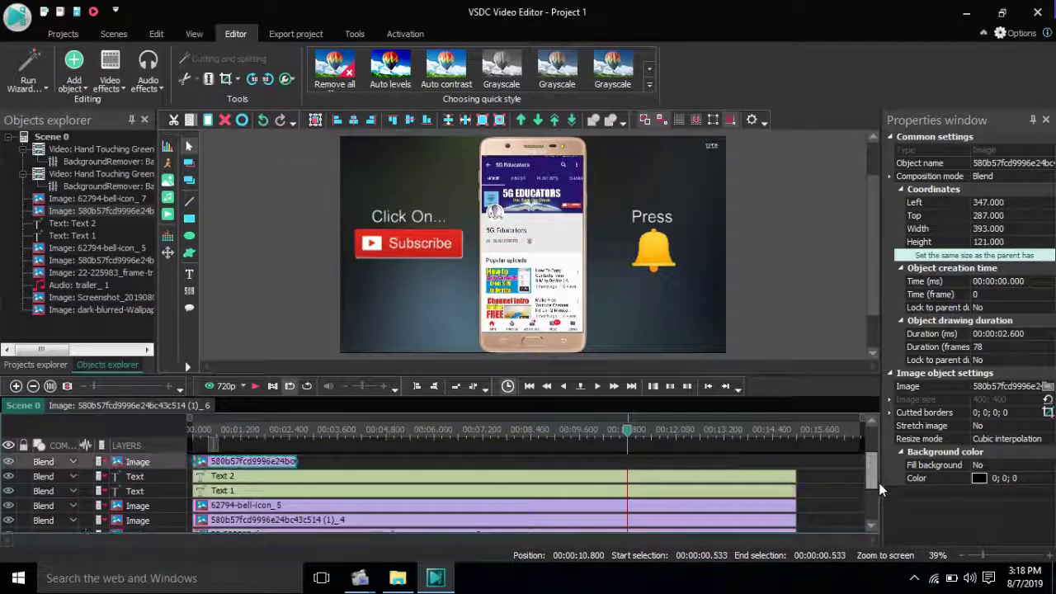
click(796, 482)
drag(798, 477, 627, 478)
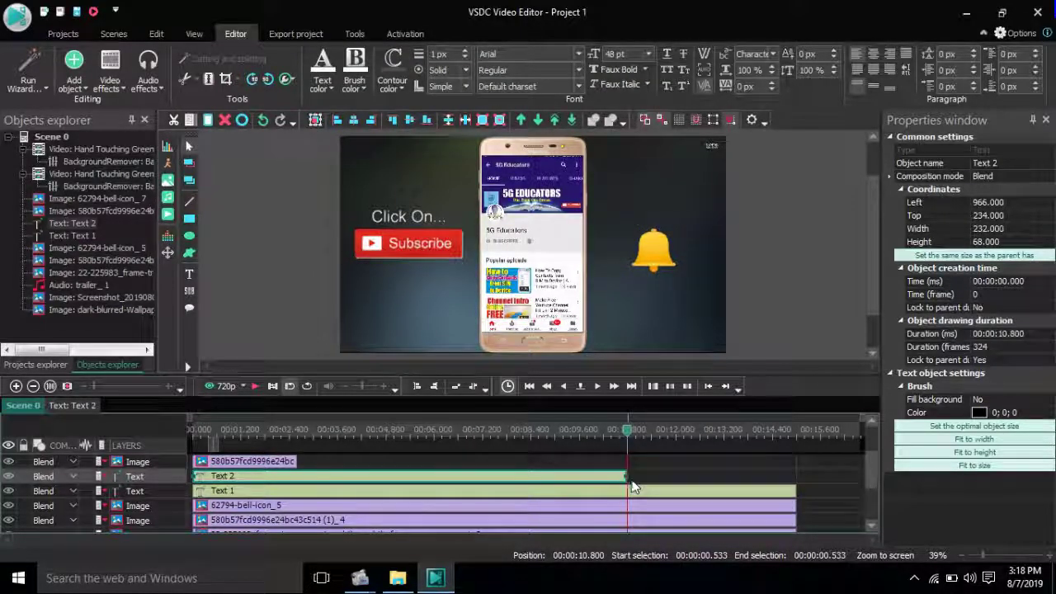
click(788, 495)
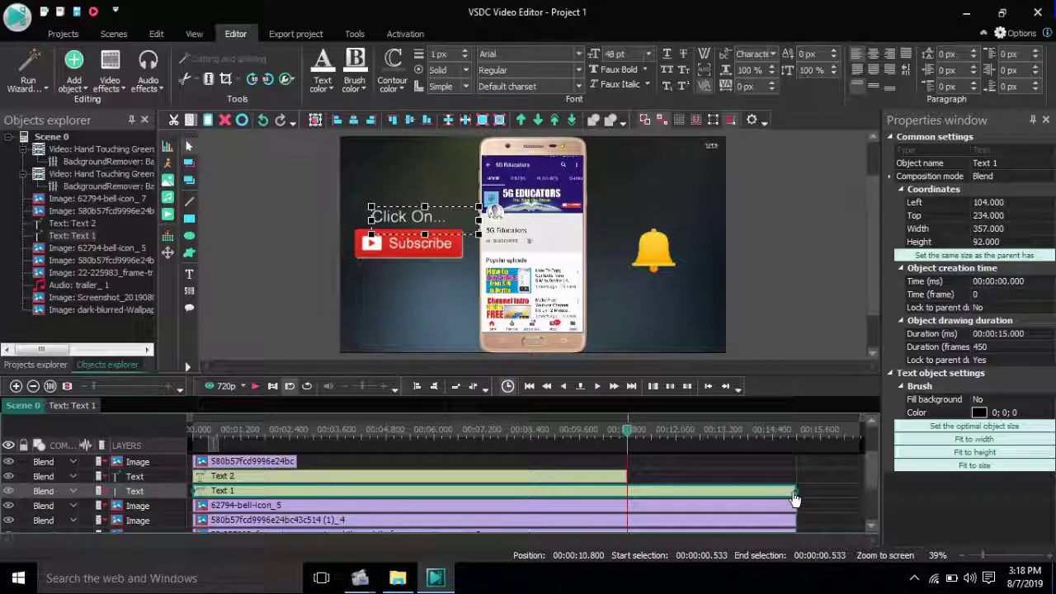
drag(794, 498, 626, 447)
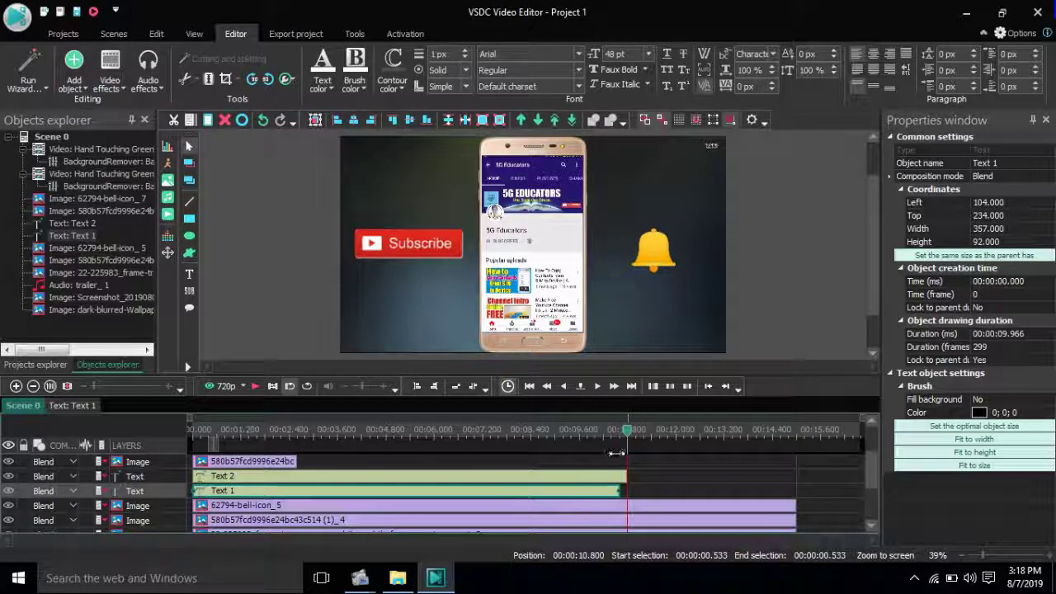
Trim the large bell, large Subscribe, phone frame, trailer audio, screenshot and wallpaper layers to end at 00:00:10.800.
drag(793, 506, 635, 507)
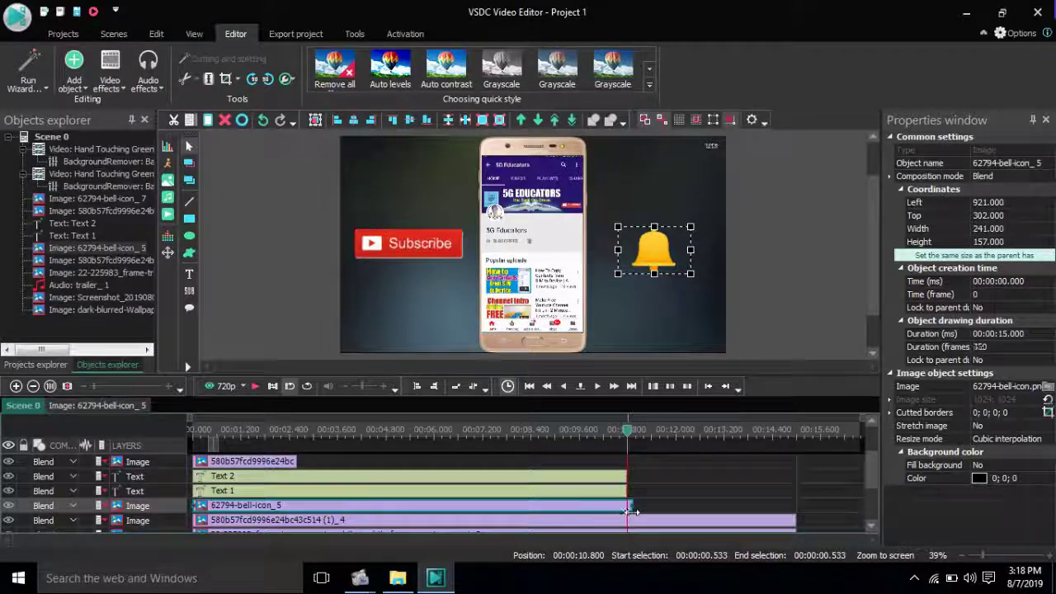
drag(792, 526, 627, 520)
drag(872, 487, 875, 508)
drag(827, 462, 769, 536)
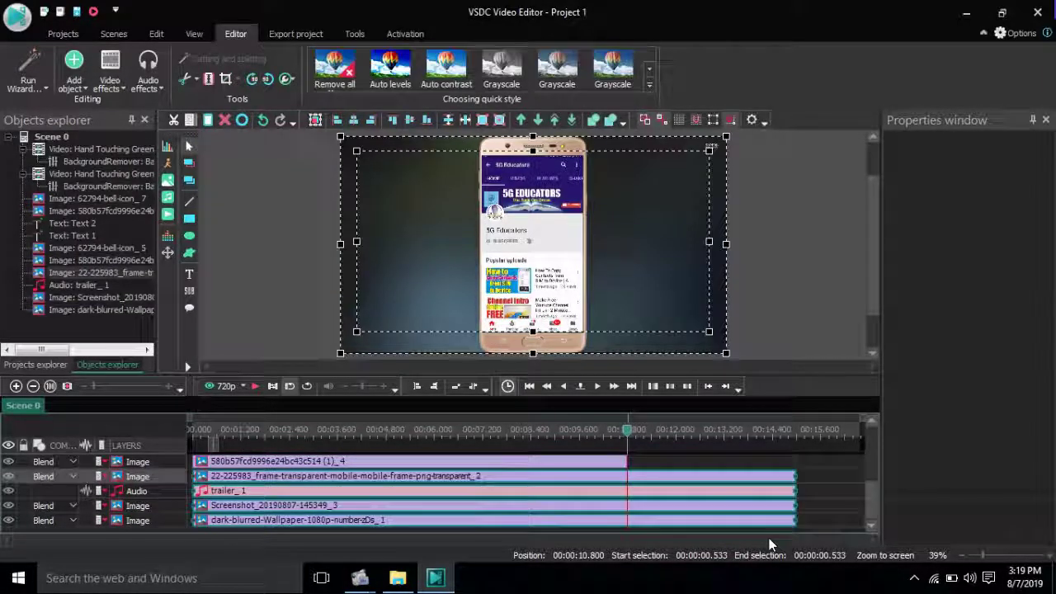
drag(788, 490, 576, 485)
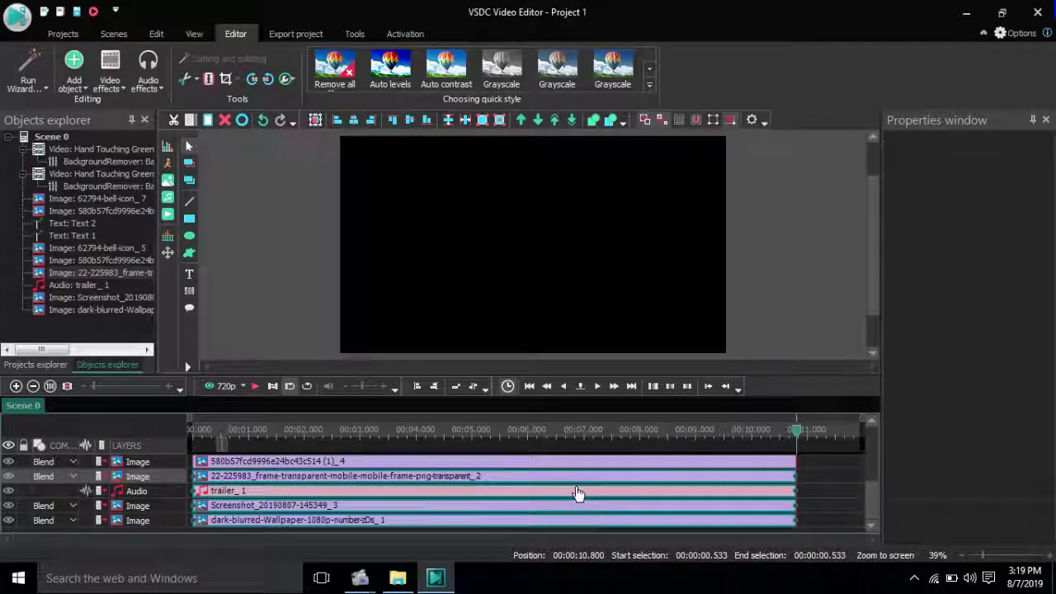
mouse_move(365, 577)
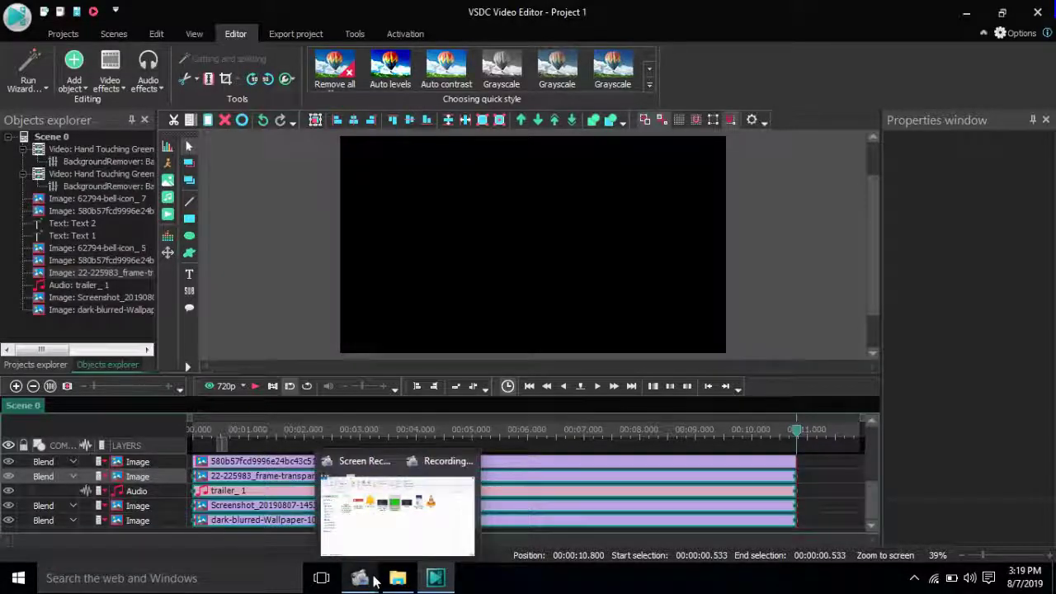
click(313, 515)
click(549, 282)
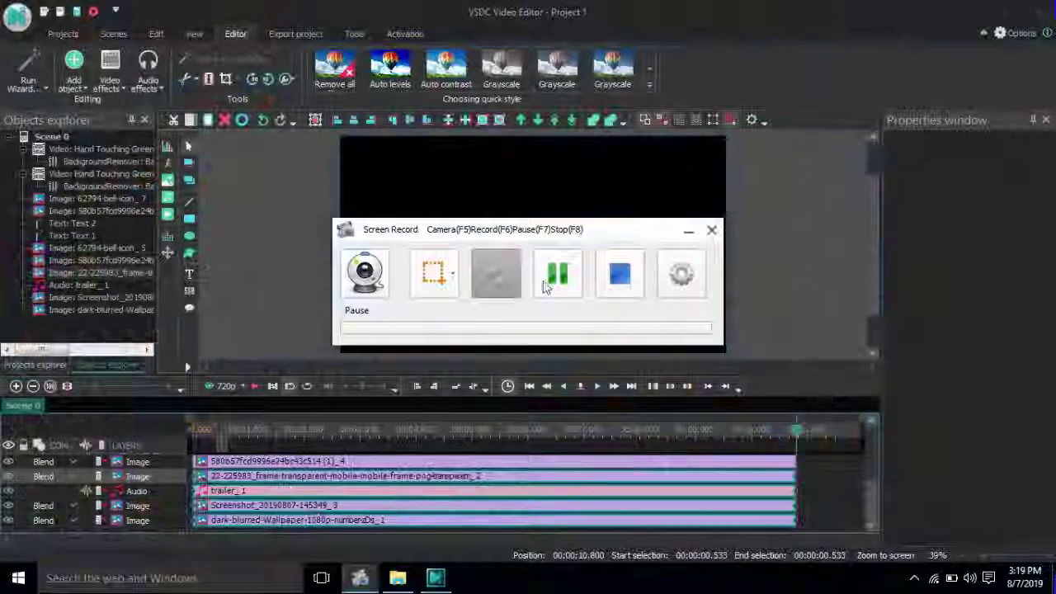
click(557, 279)
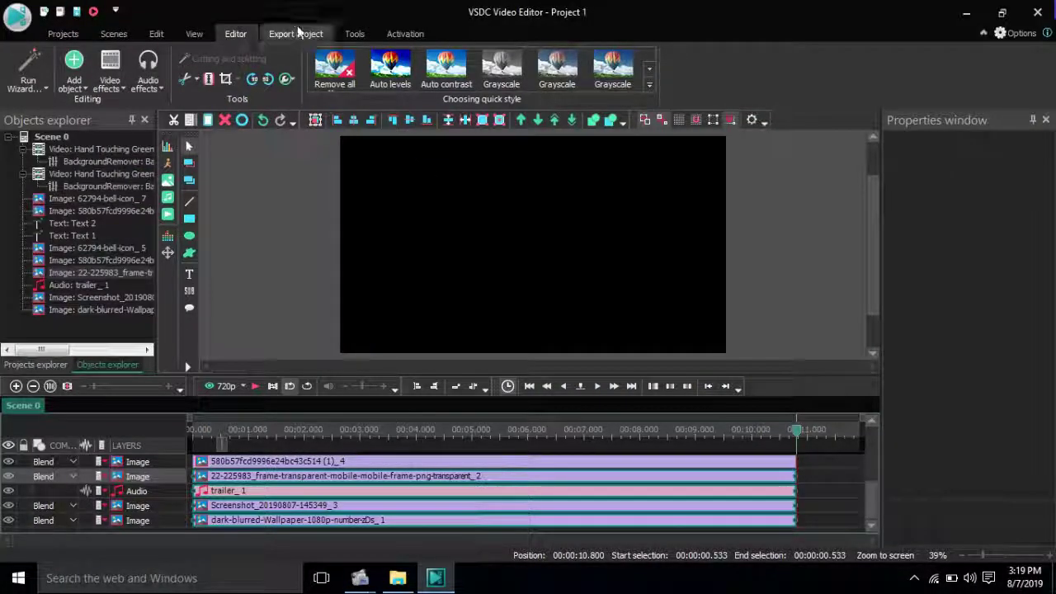
Open the project's export settings.
click(297, 35)
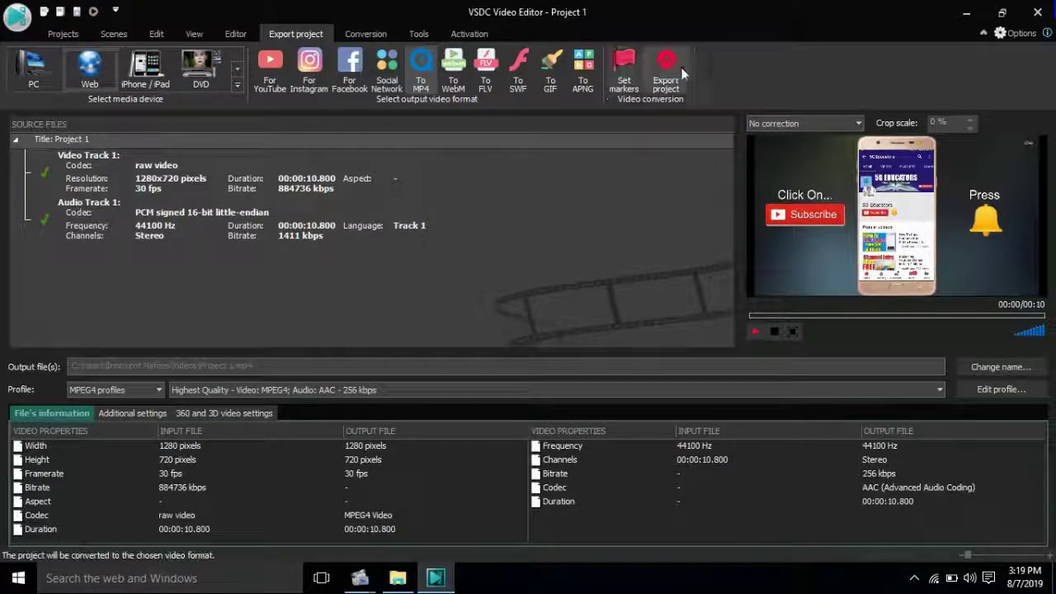